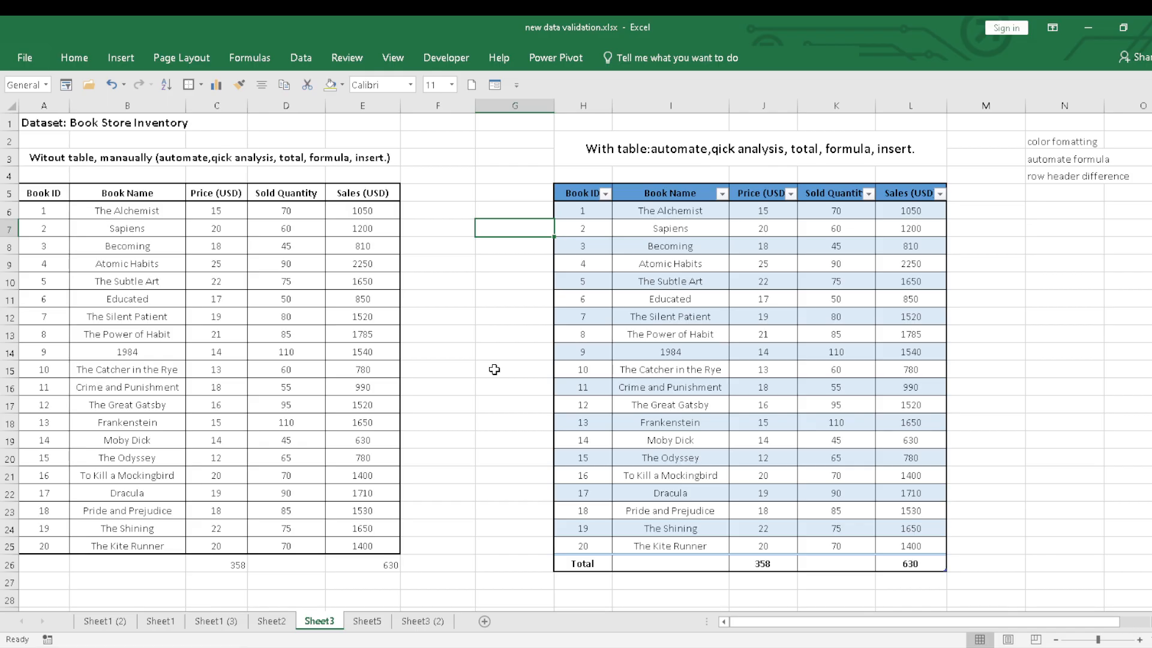
{"action": "left_click", "coordinate": [1061, 144]}
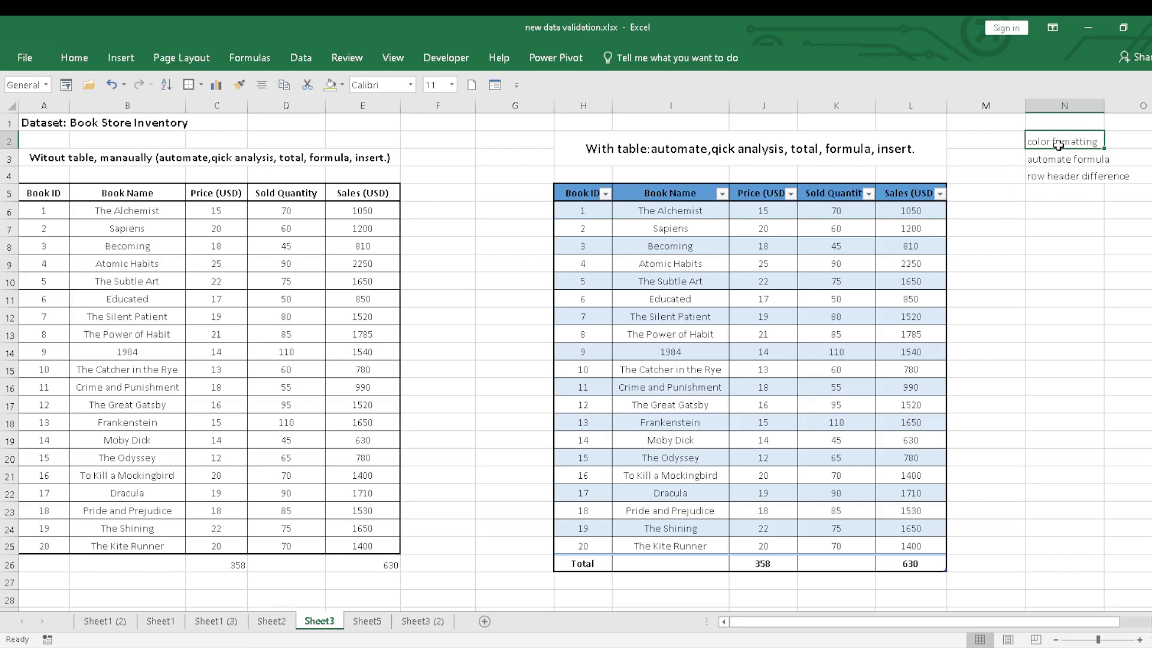
{"action": "left_click", "coordinate": [1067, 161]}
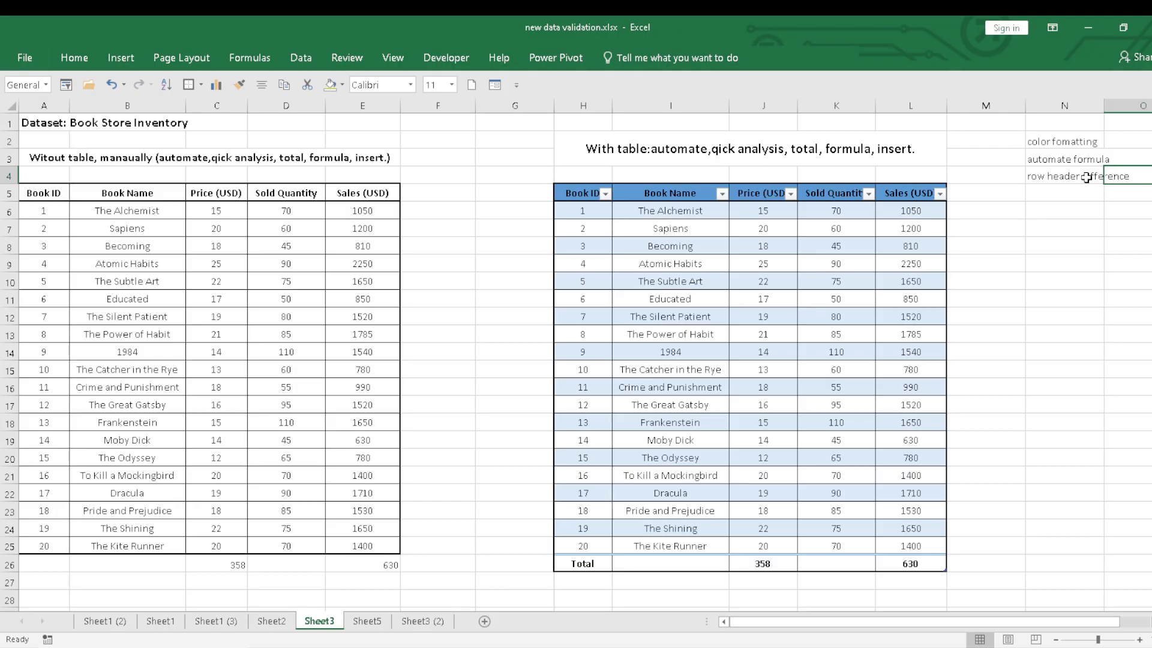
{"action": "left_click", "coordinate": [1057, 178]}
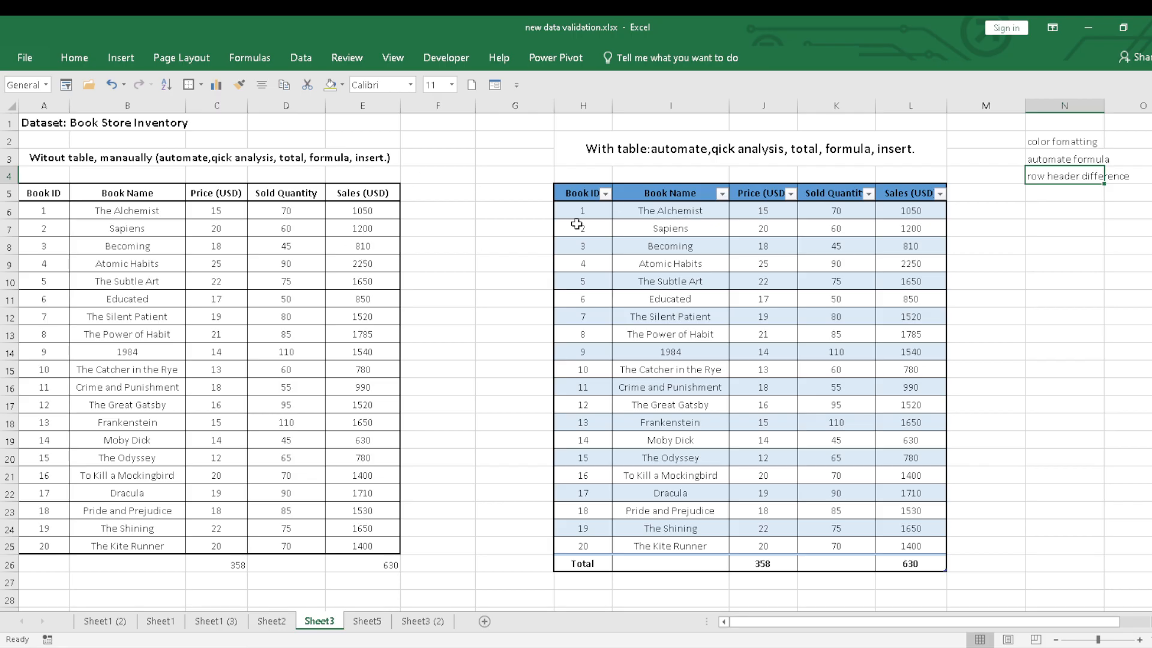
{"action": "left_click_drag", "start_coordinate": [580, 191], "coordinate": [921, 558]}
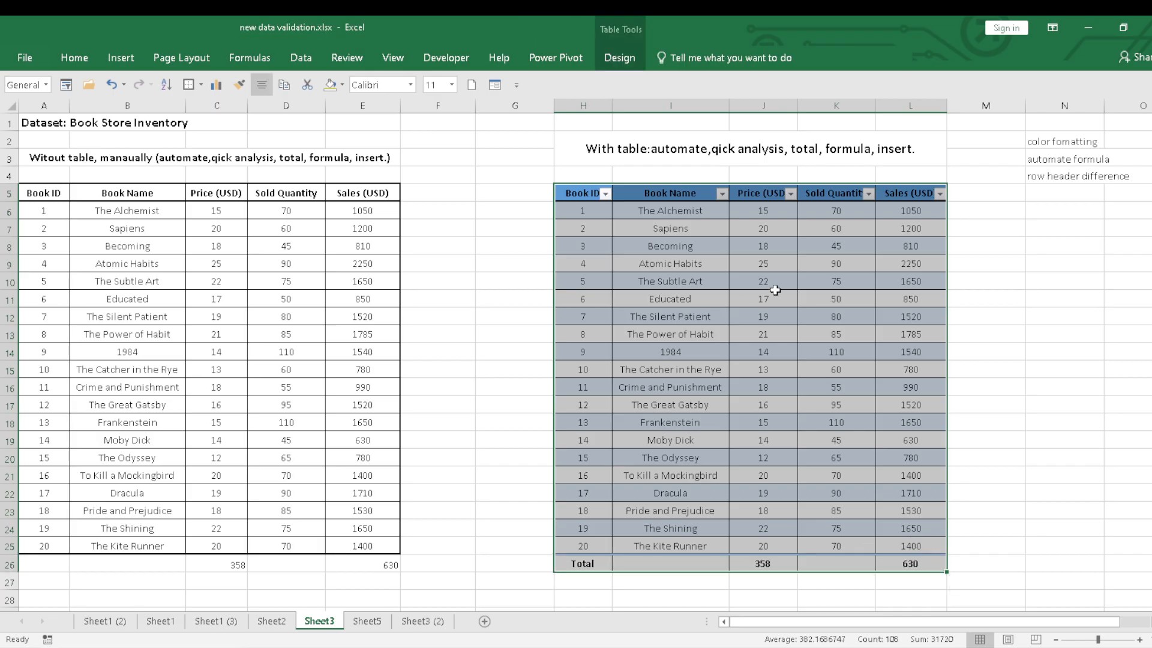
{"action": "left_click", "coordinate": [405, 250]}
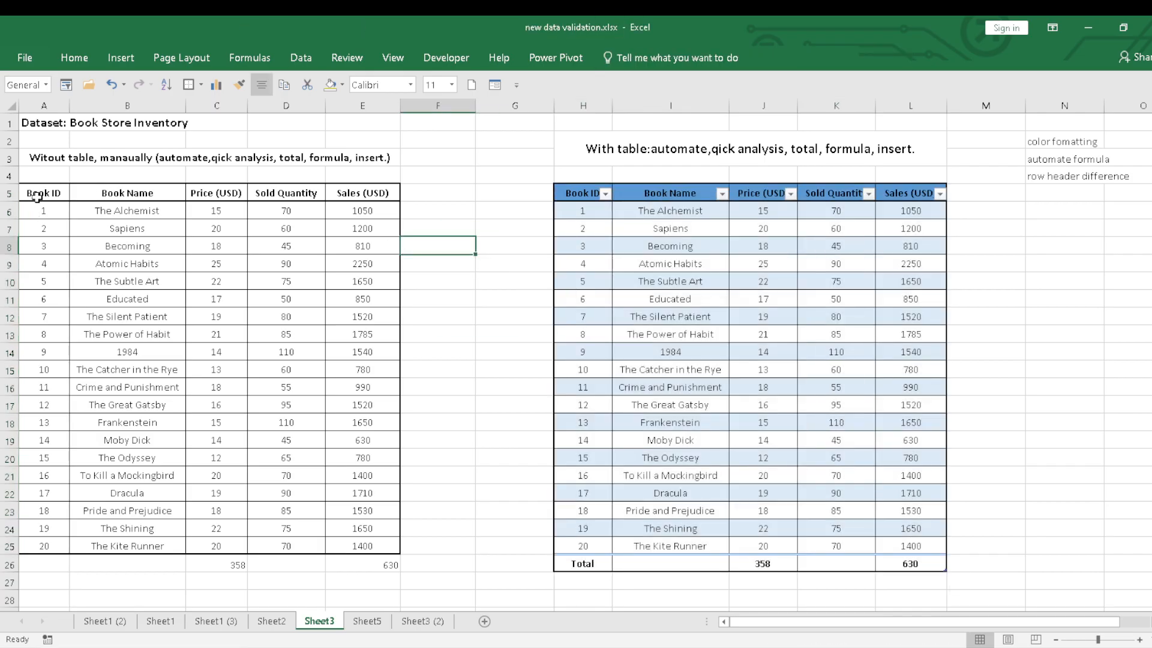
Convert the plain book inventory range A5:E25 into an Excel table with headers
{"action": "left_click_drag", "start_coordinate": [36, 193], "coordinate": [379, 541]}
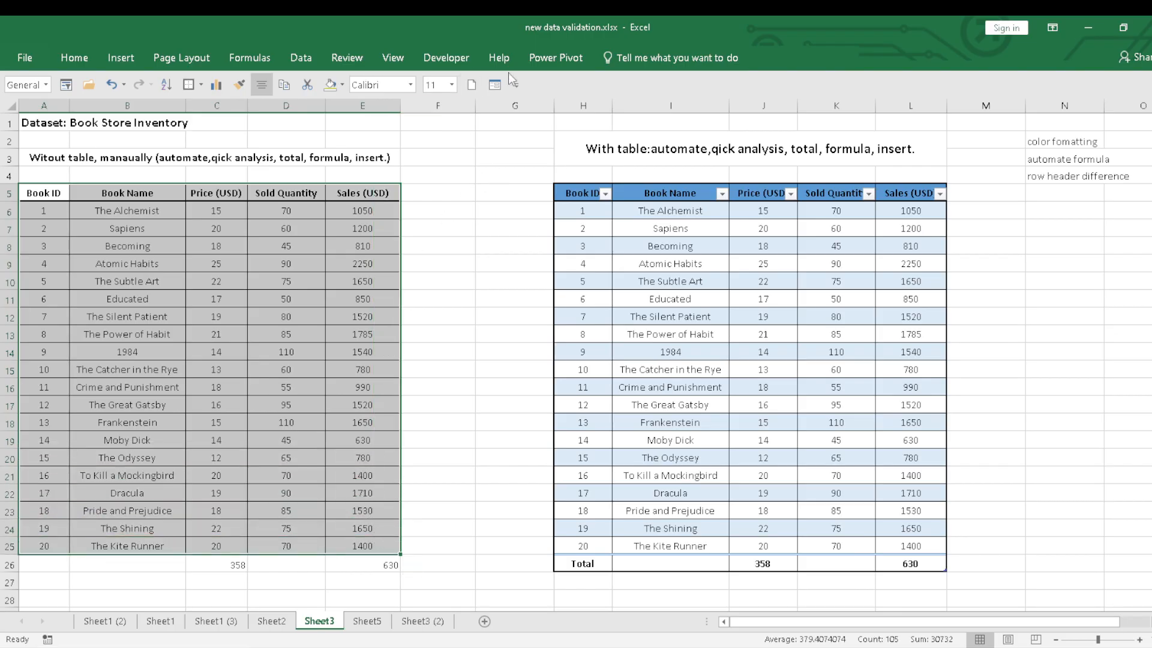
{"action": "key", "text": "ctrl+t"}
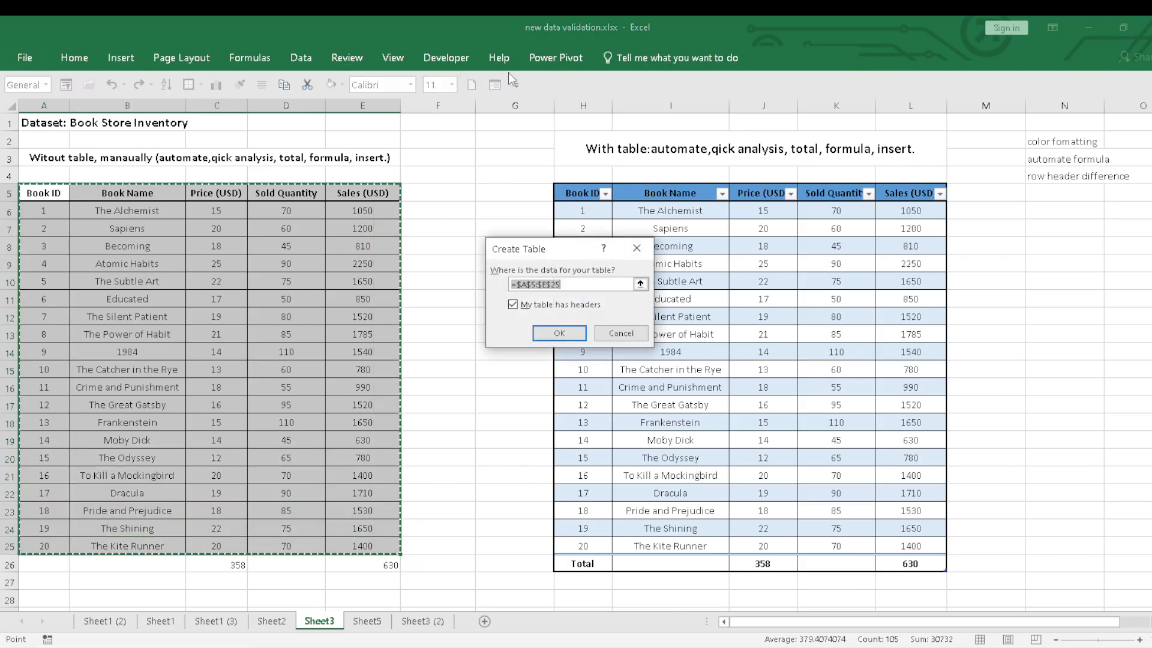
{"action": "left_click", "coordinate": [543, 333]}
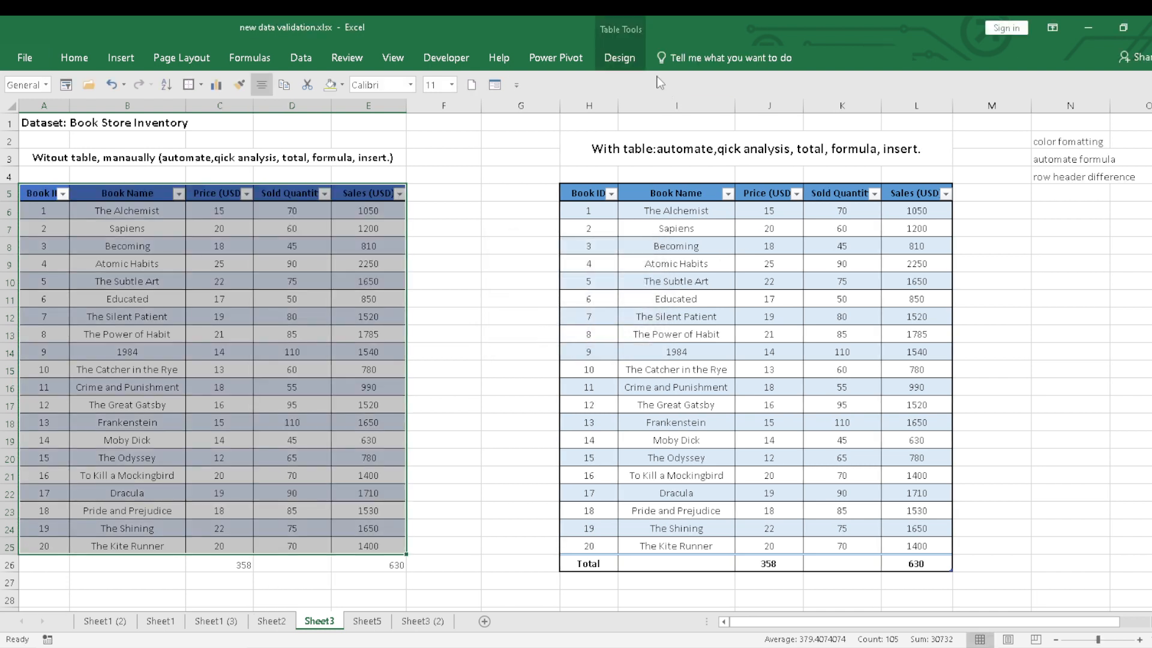
Try a gold medium table style and a gold light one on the new table in A5:E25
{"action": "left_click", "coordinate": [611, 54]}
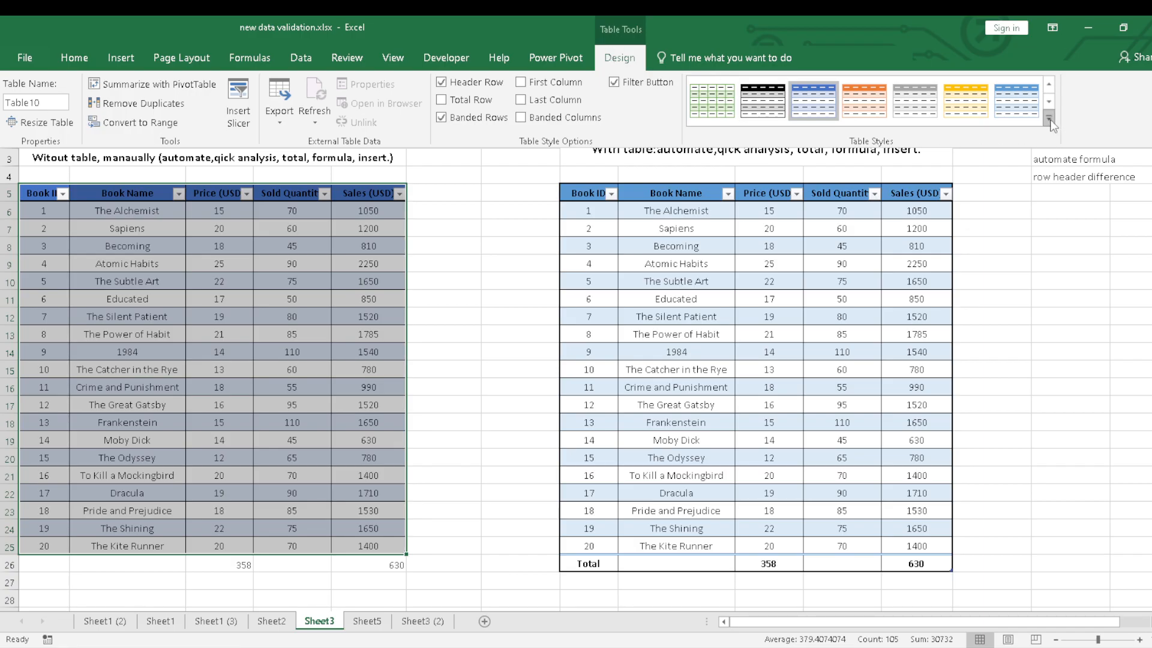
{"action": "left_click", "coordinate": [1049, 118]}
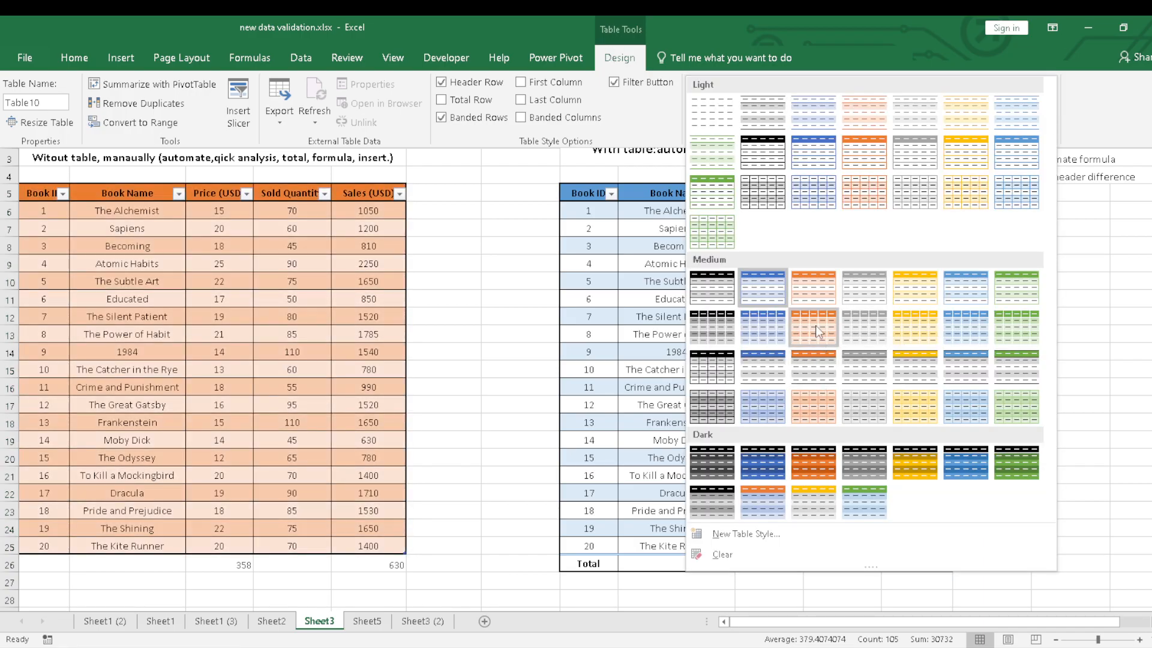
{"action": "left_click", "coordinate": [933, 329]}
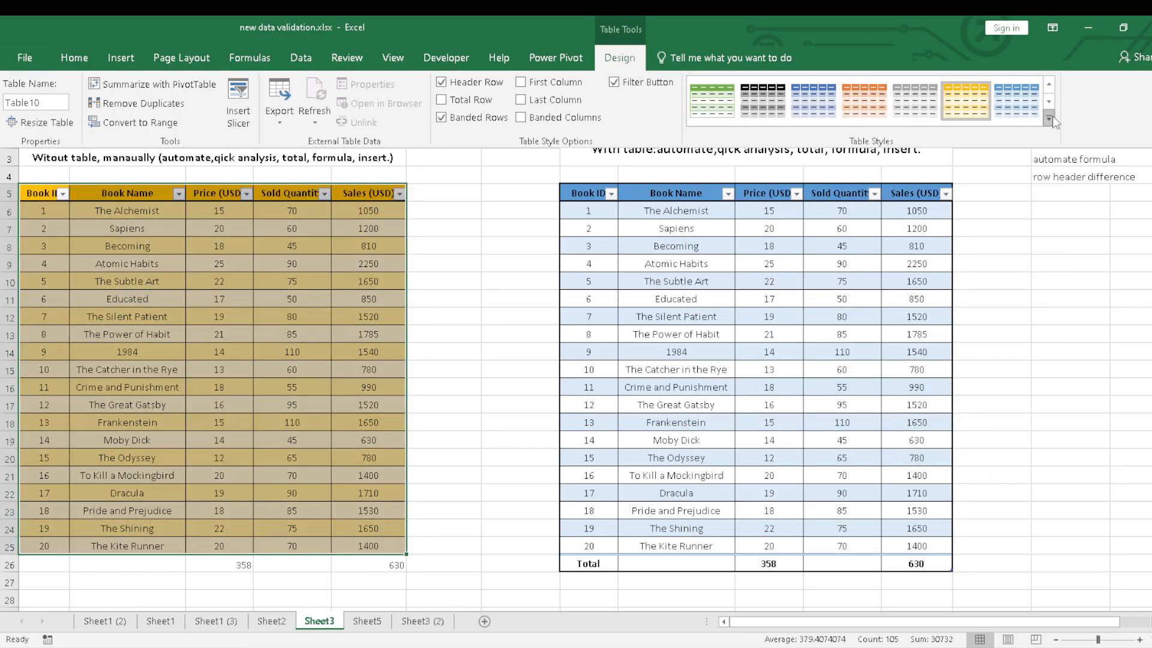
{"action": "left_click", "coordinate": [1050, 119]}
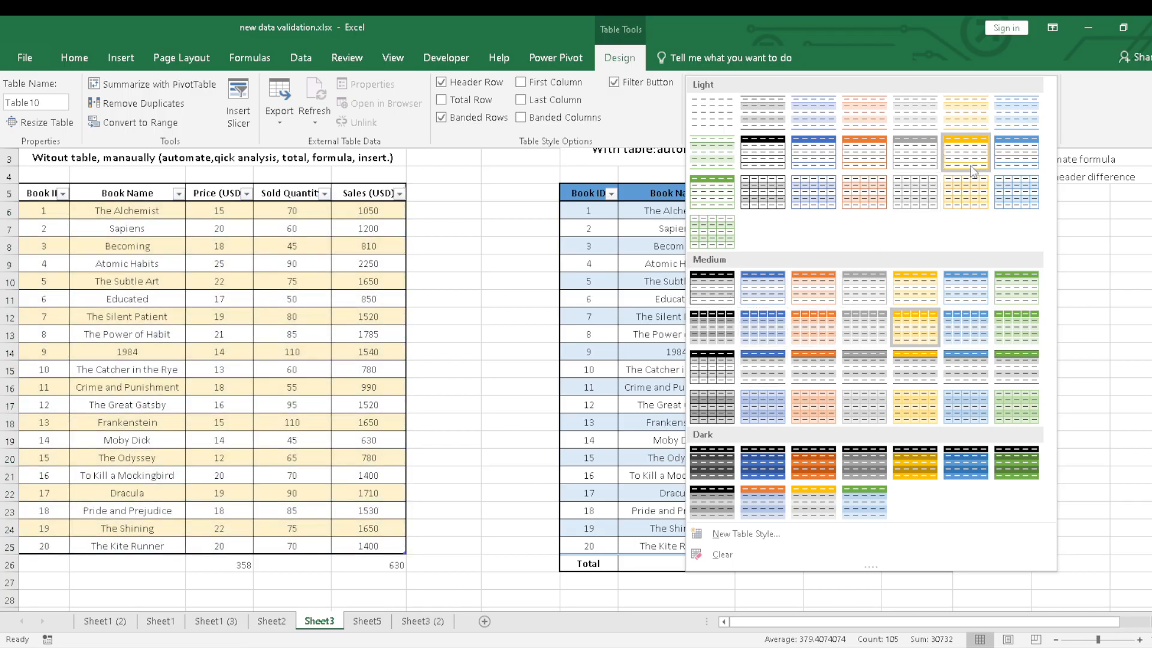
{"action": "left_click", "coordinate": [970, 160]}
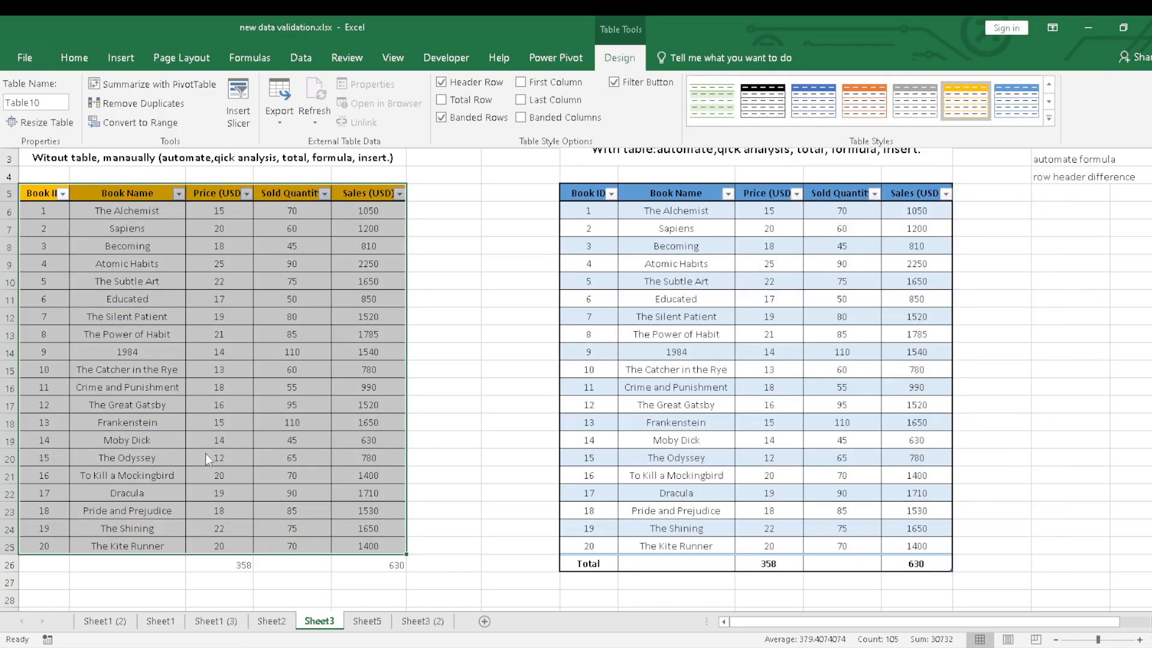
{"action": "key", "text": "ctrl+F1"}
{"action": "left_click", "coordinate": [200, 384]}
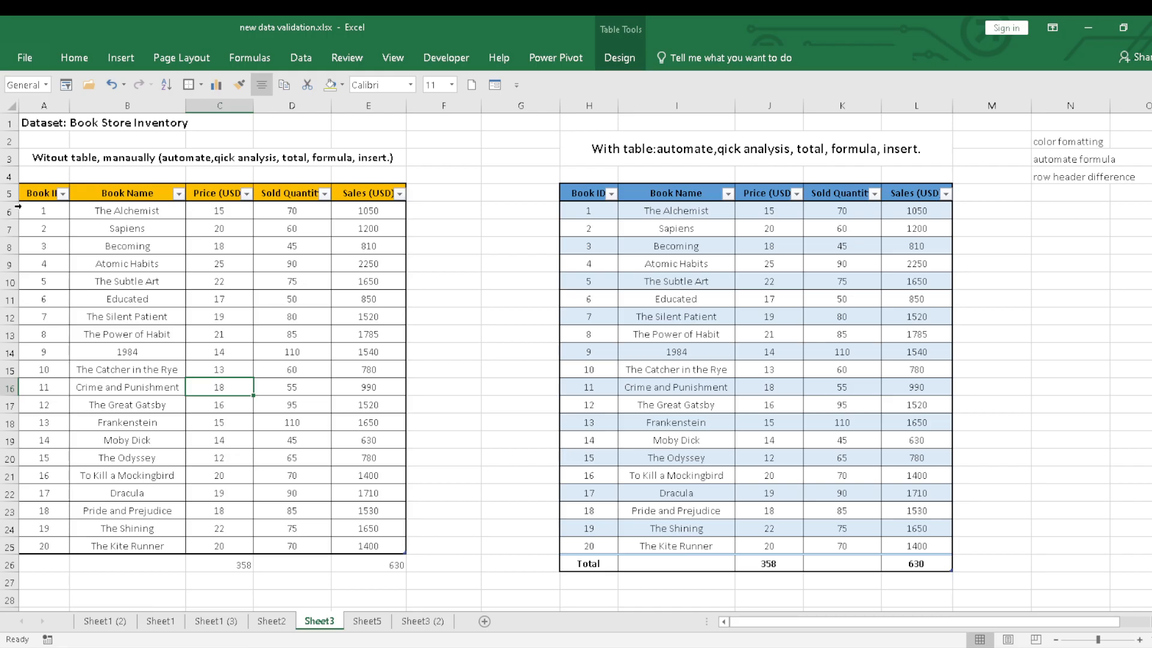
Apply the gold style from the first row of Medium styles to the table in A5:E25
{"action": "left_click_drag", "start_coordinate": [26, 192], "coordinate": [342, 544]}
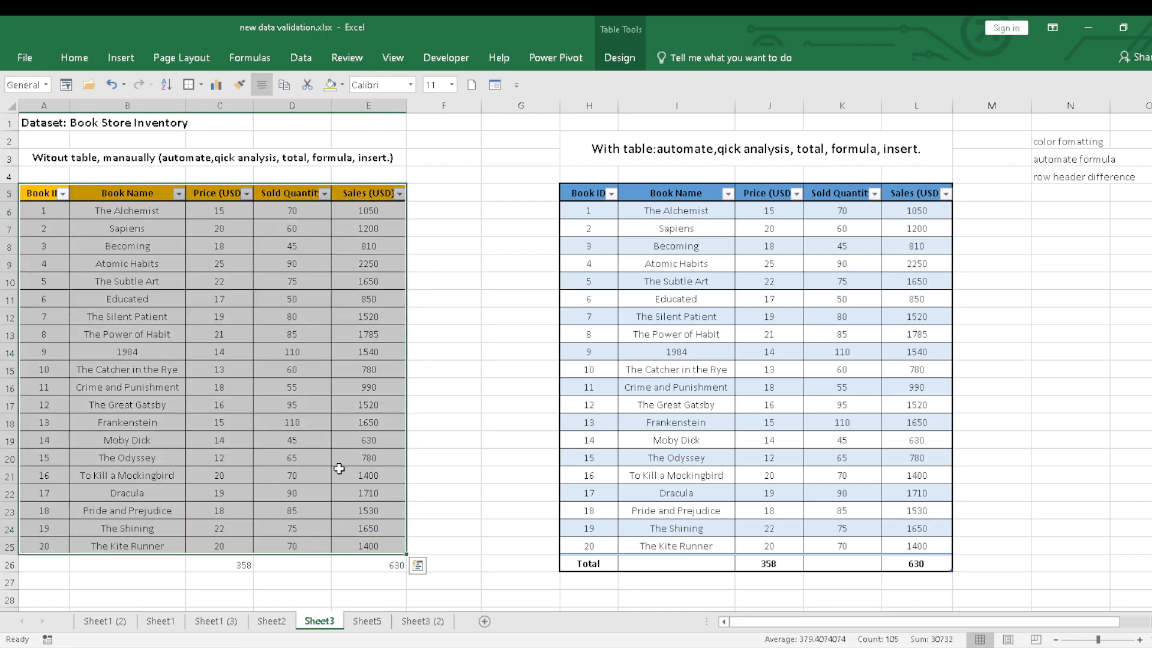
{"action": "left_click", "coordinate": [622, 58]}
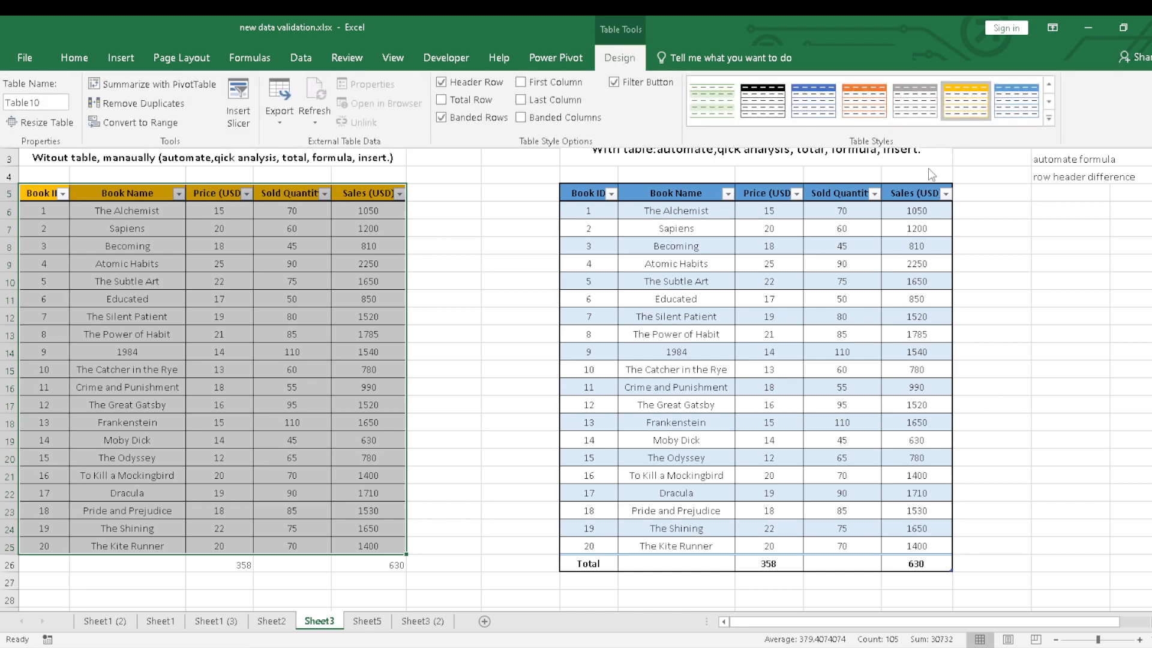
{"action": "left_click", "coordinate": [1049, 118]}
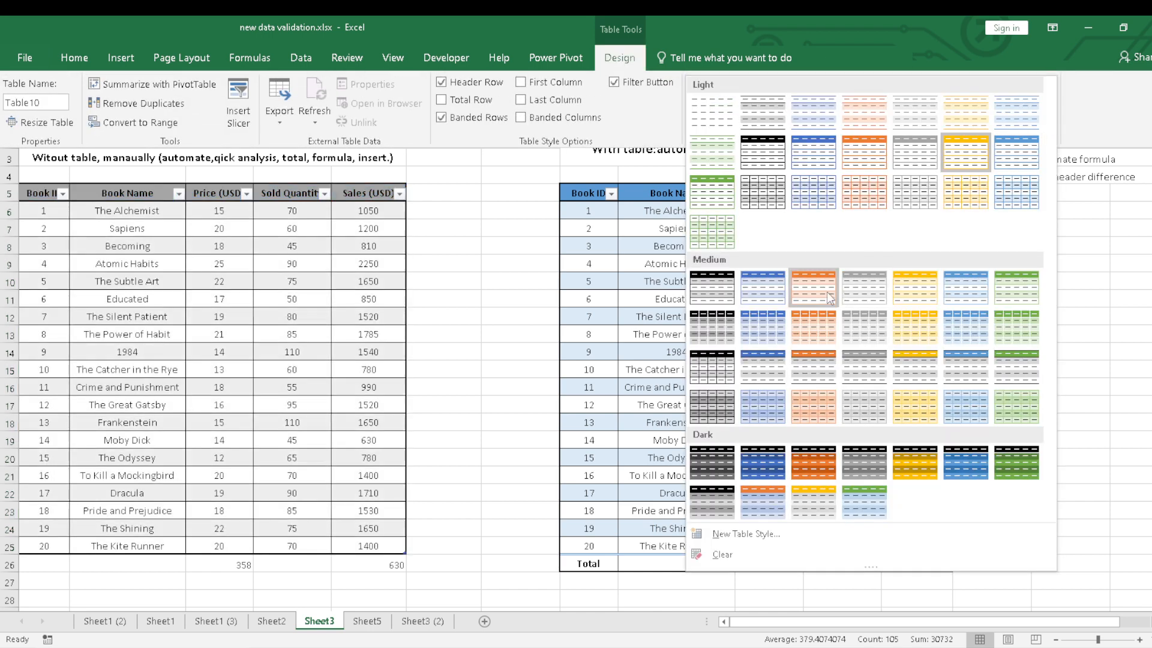
{"action": "left_click", "coordinate": [912, 297]}
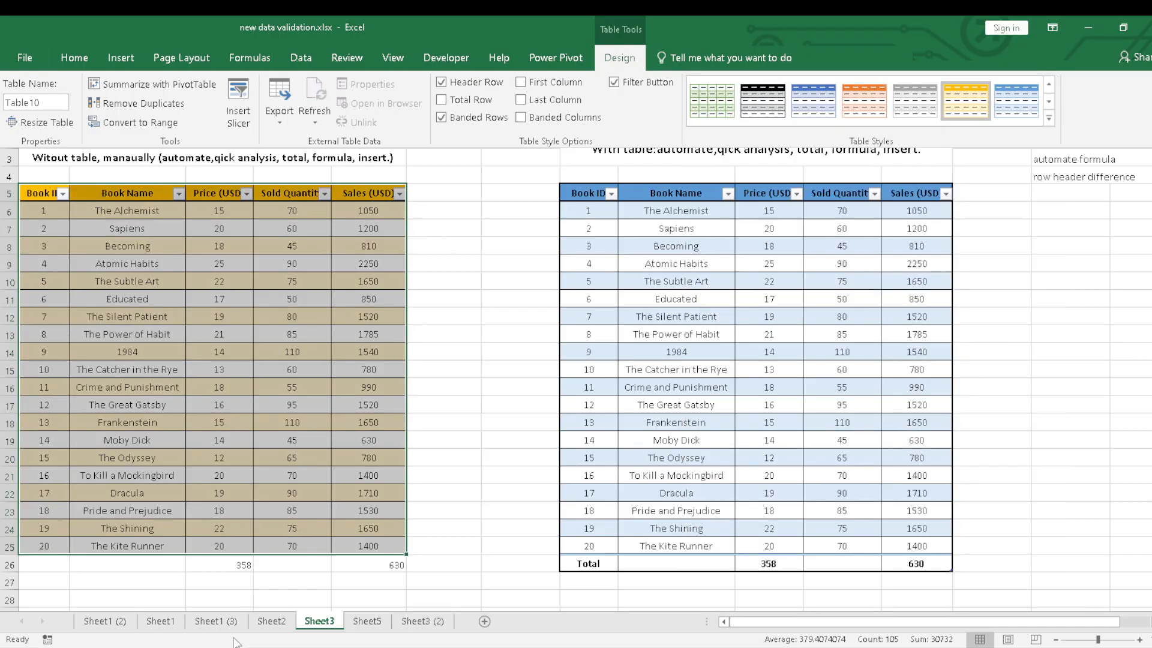
Convert the gold table in A5:E25 back to a normal range
{"action": "left_click", "coordinate": [110, 123]}
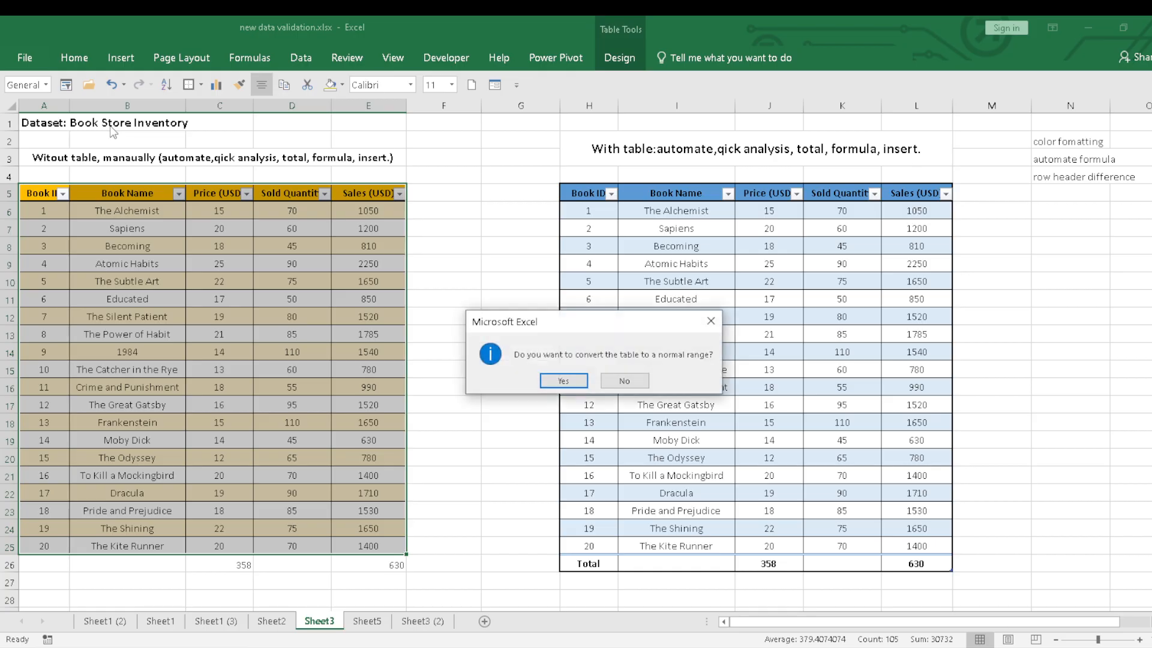
{"action": "left_click", "coordinate": [562, 384]}
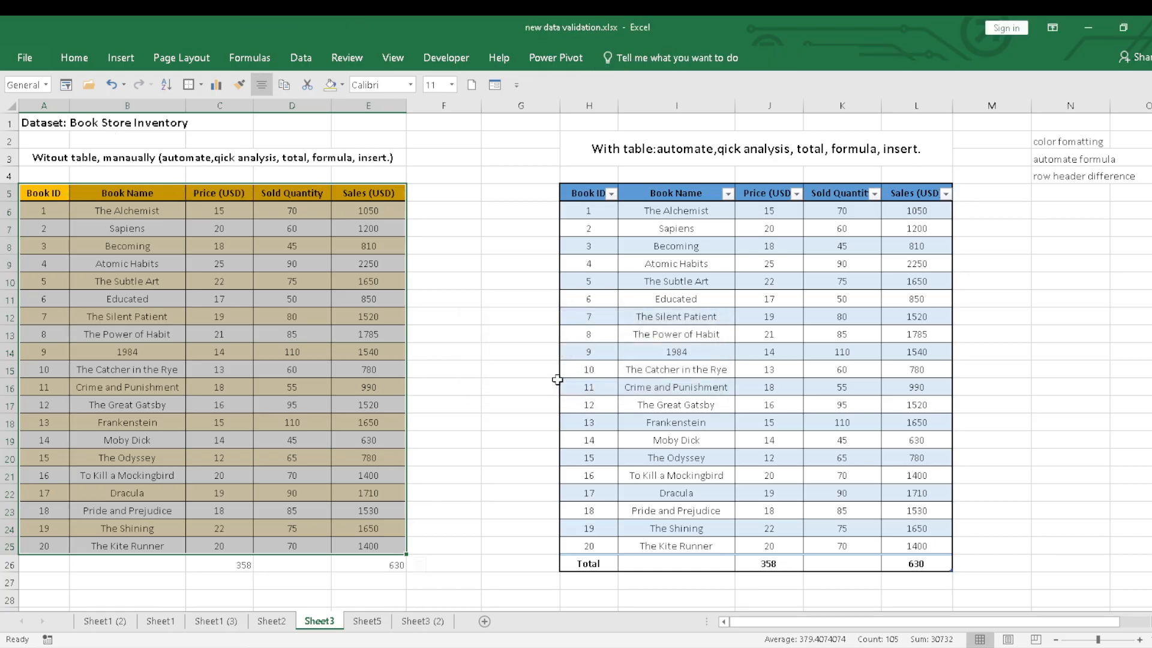
{"action": "left_click", "coordinate": [515, 318]}
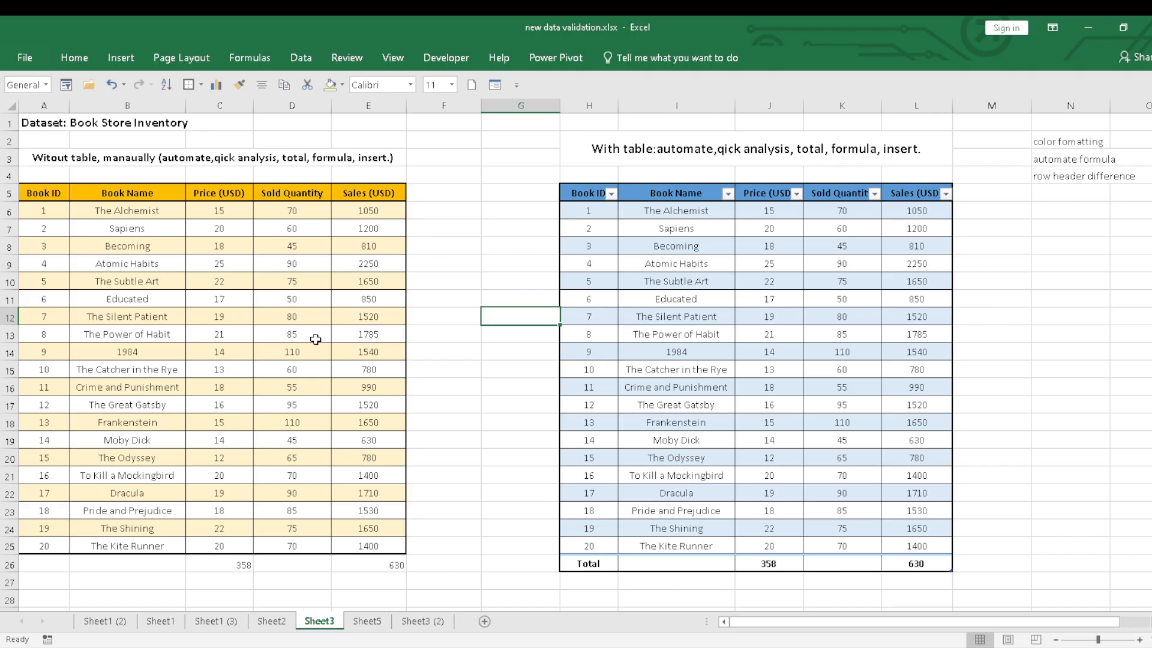
Compare the header row and cells of the gold range A5:E25 with the filter-enabled headers of the blue table starting at H5
{"action": "left_click", "coordinate": [176, 180]}
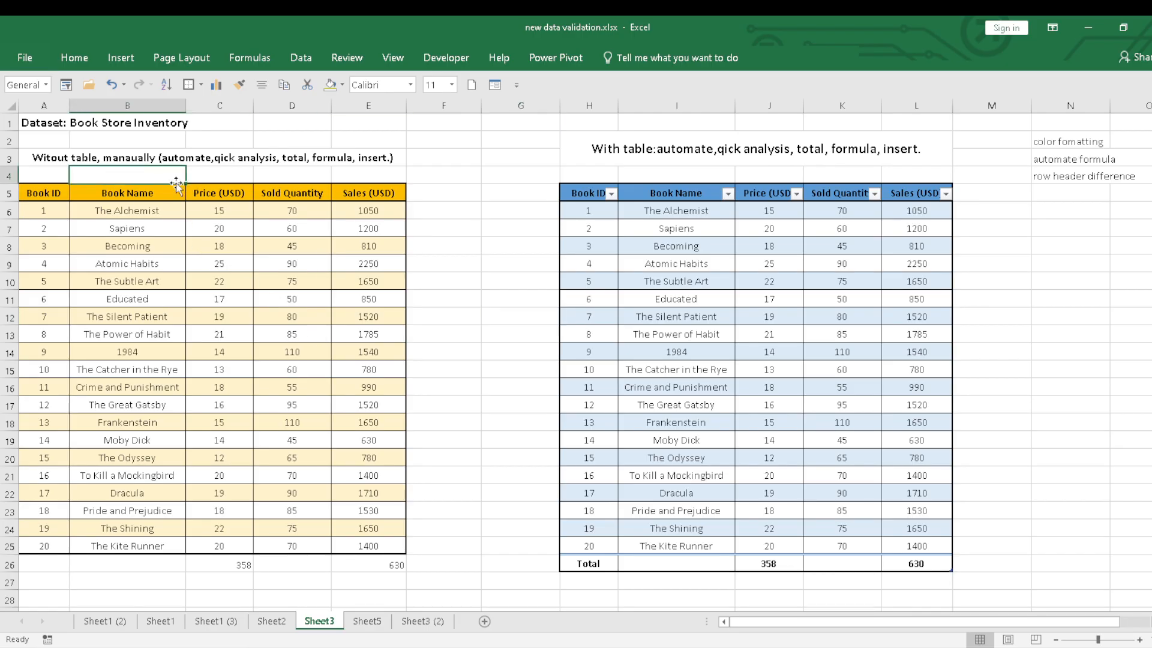
{"action": "left_click", "coordinate": [612, 194]}
{"action": "left_click", "coordinate": [618, 195]}
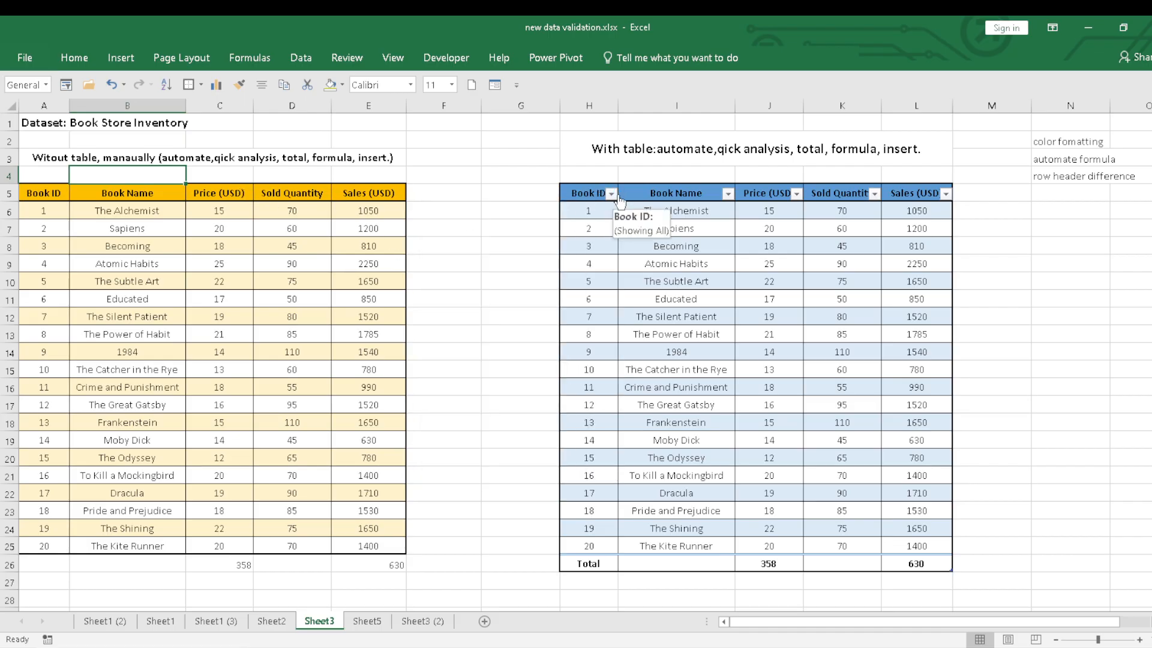
{"action": "left_click", "coordinate": [322, 198]}
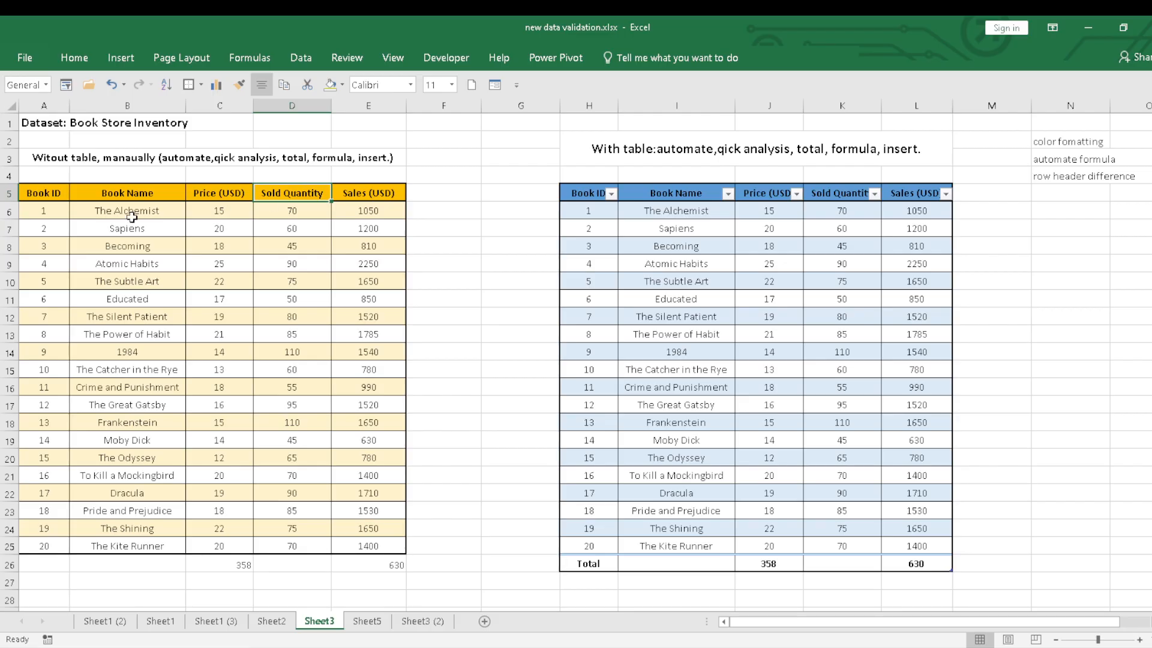
{"action": "left_click_drag", "start_coordinate": [45, 191], "coordinate": [380, 542]}
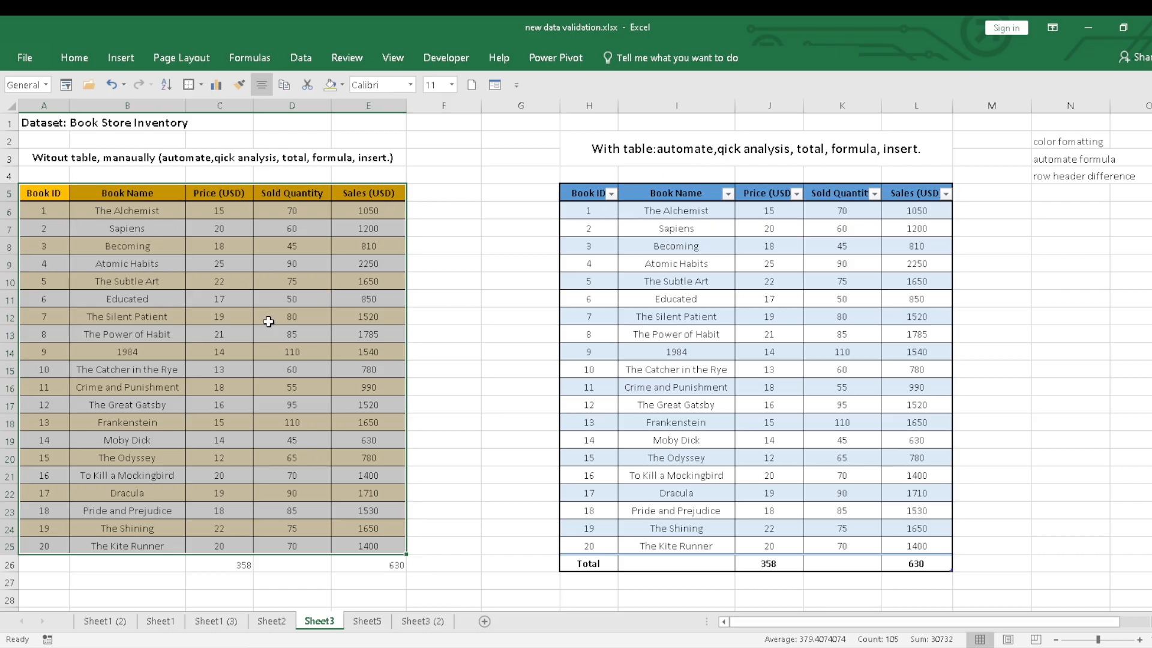
{"action": "left_click", "coordinate": [65, 198]}
{"action": "left_click", "coordinate": [180, 199]}
{"action": "left_click", "coordinate": [257, 199]}
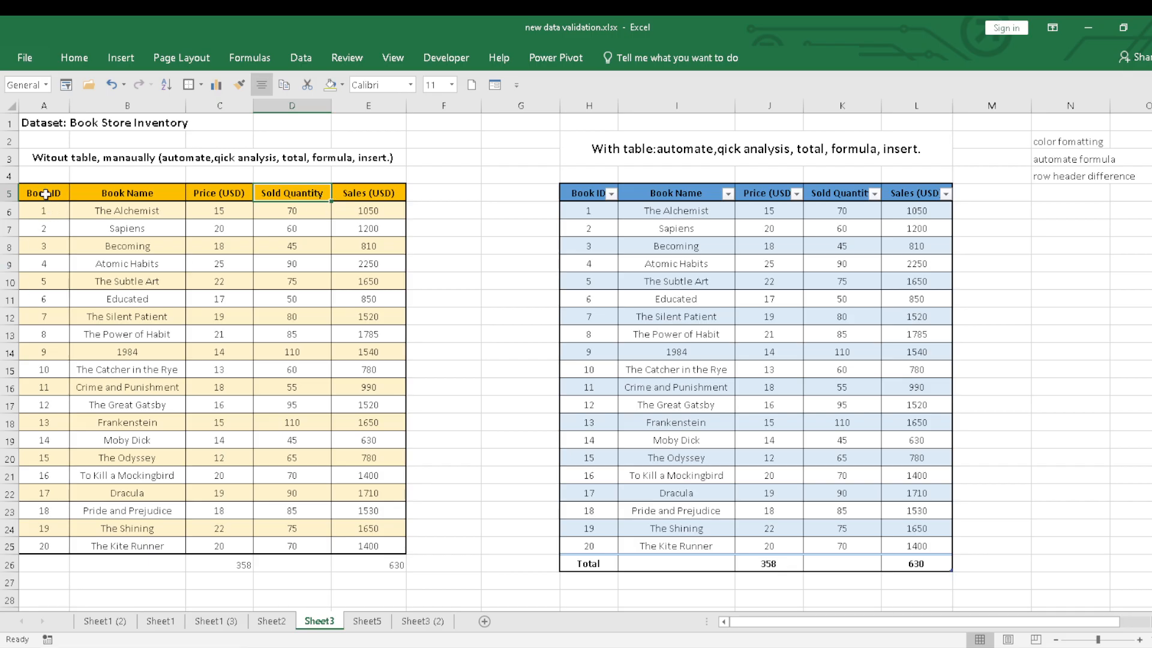
{"action": "left_click_drag", "start_coordinate": [45, 194], "coordinate": [387, 546]}
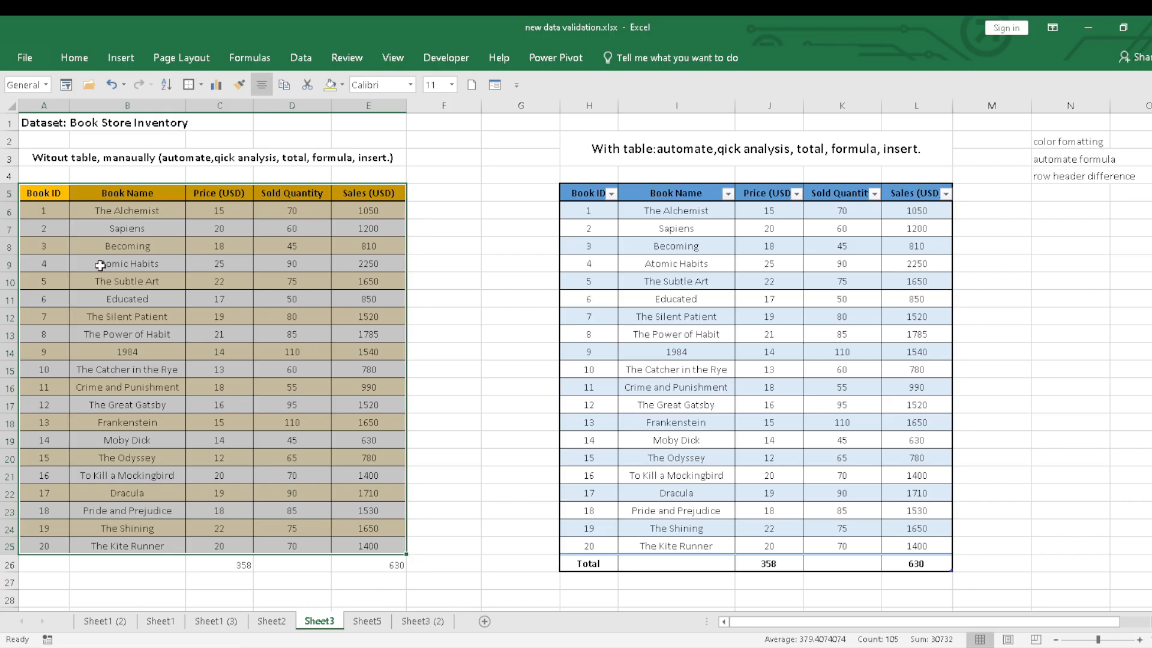
{"action": "left_click", "coordinate": [488, 299]}
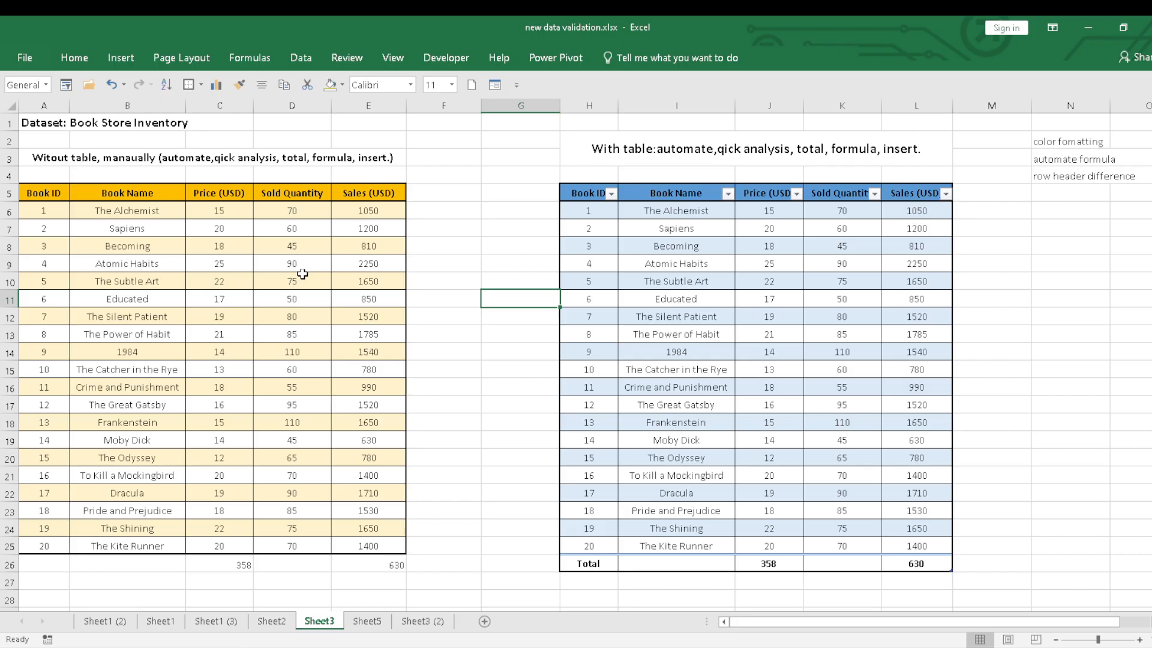
Enter the note "Convert into range" in cell N5 below the other topic notes
{"action": "left_click", "coordinate": [1049, 196]}
{"action": "type", "text": "Convert into"}
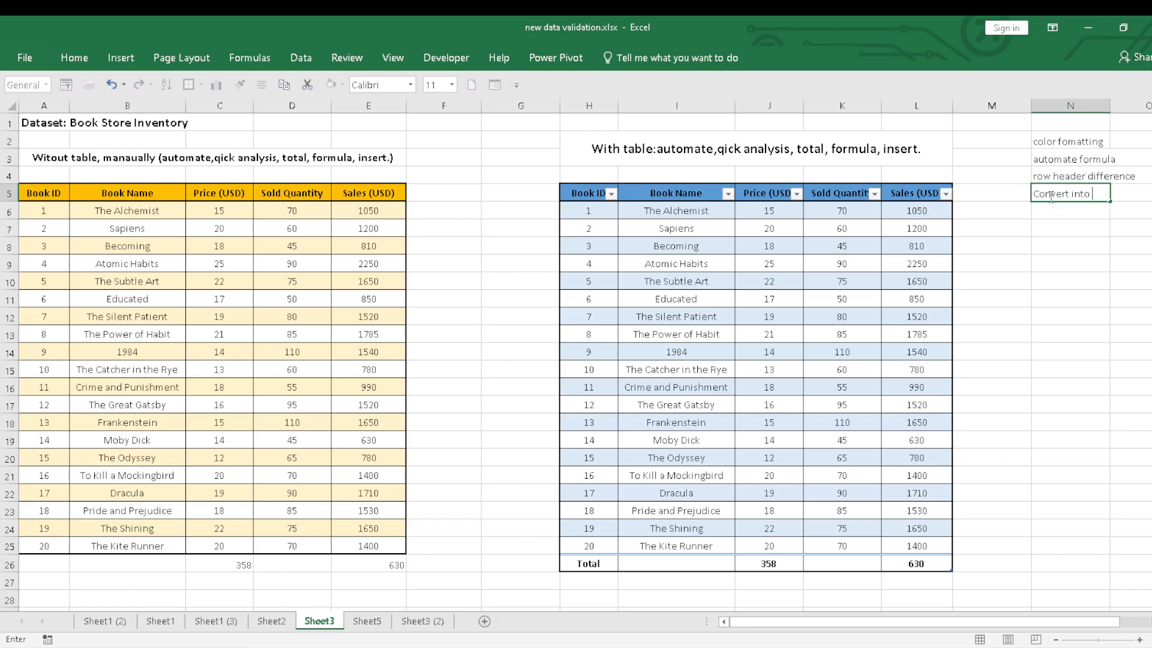
{"action": "type", "text": " range"}
{"action": "key", "text": "Return"}
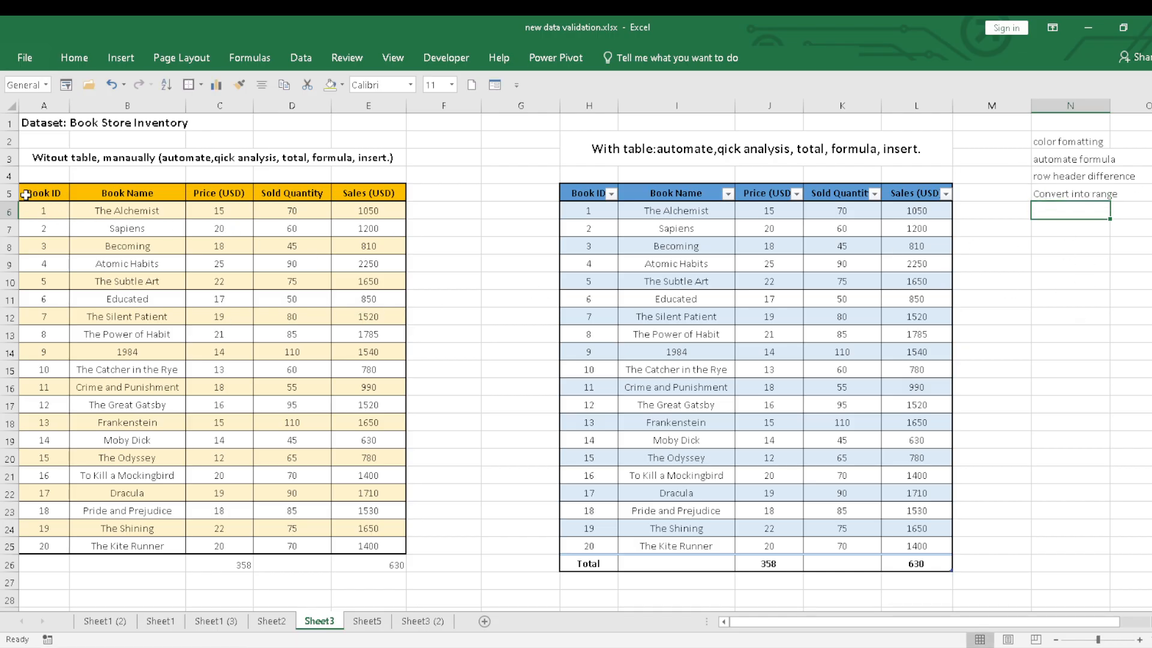
Move the "Convert into range" note from cell N5 down to N6
{"action": "left_click_drag", "start_coordinate": [25, 193], "coordinate": [404, 545]}
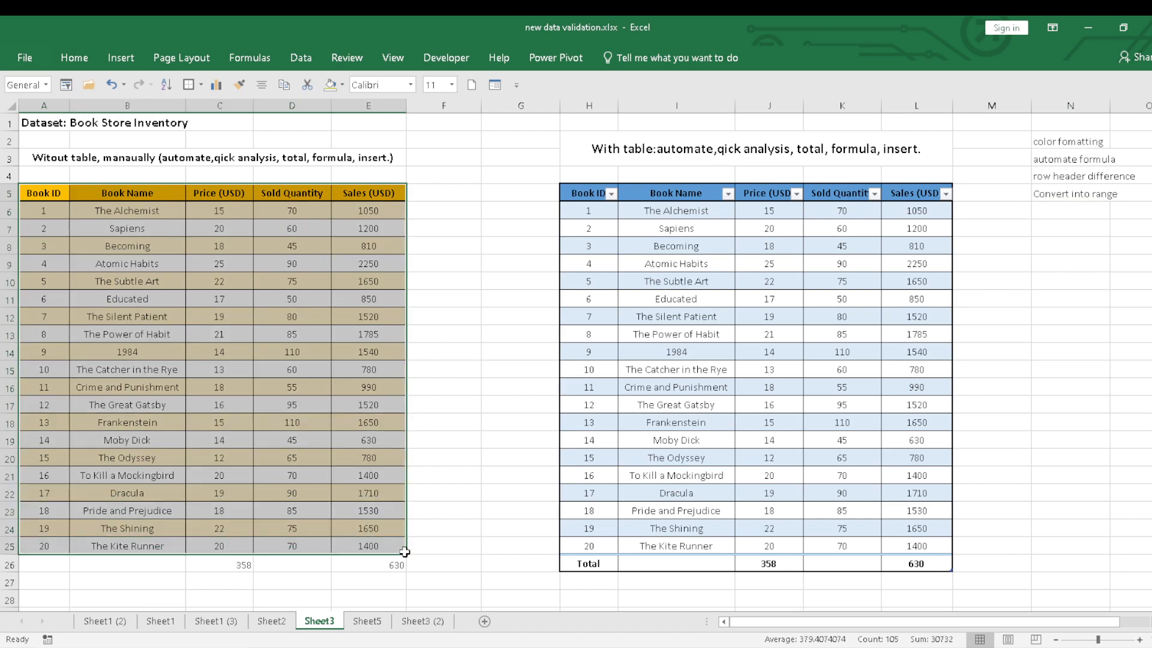
{"action": "left_click", "coordinate": [1066, 209]}
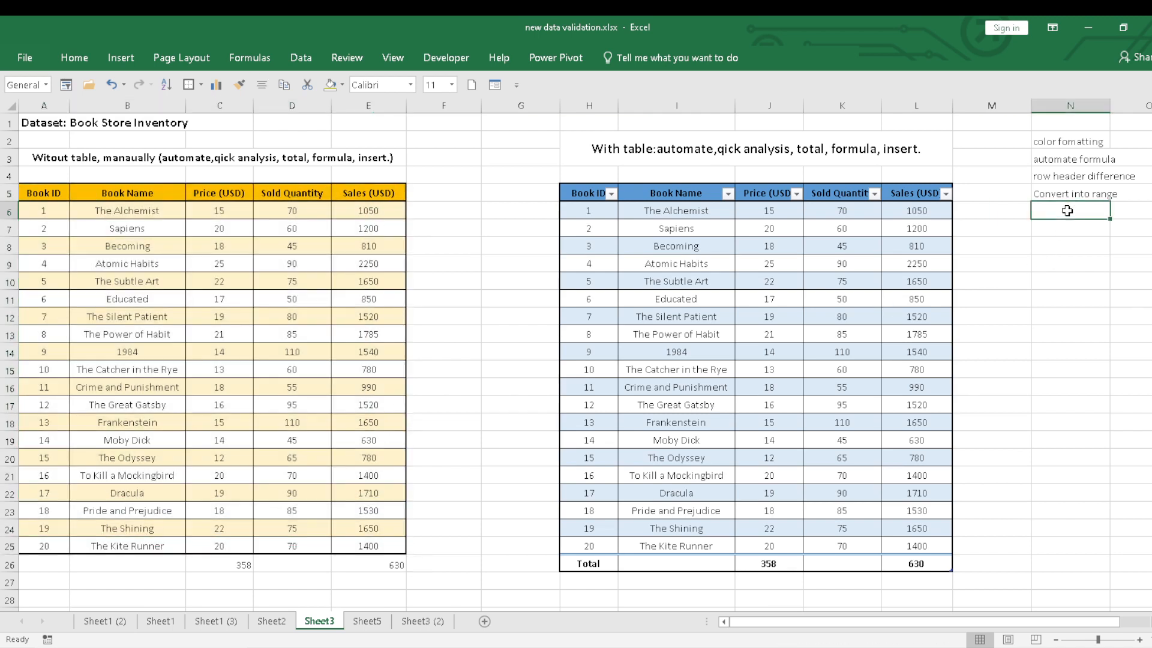
{"action": "left_click", "coordinate": [1058, 192]}
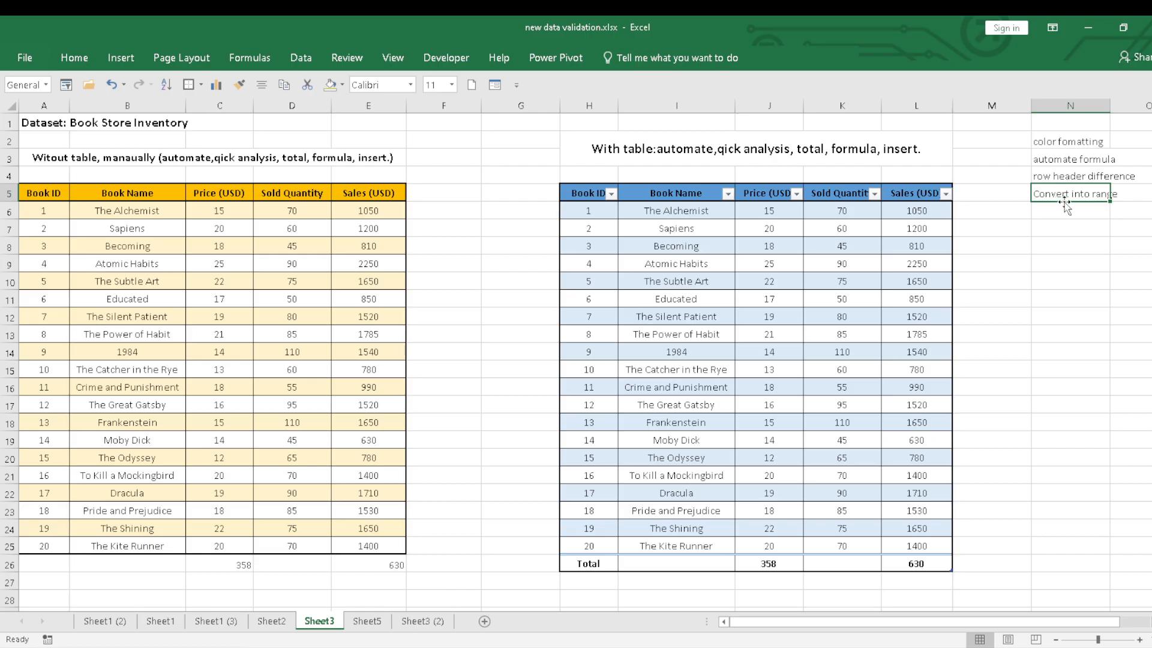
{"action": "left_click_drag", "start_coordinate": [1066, 202], "coordinate": [1067, 221]}
Enter the note "convert range into table" in cell N5
{"action": "left_click", "coordinate": [1062, 195]}
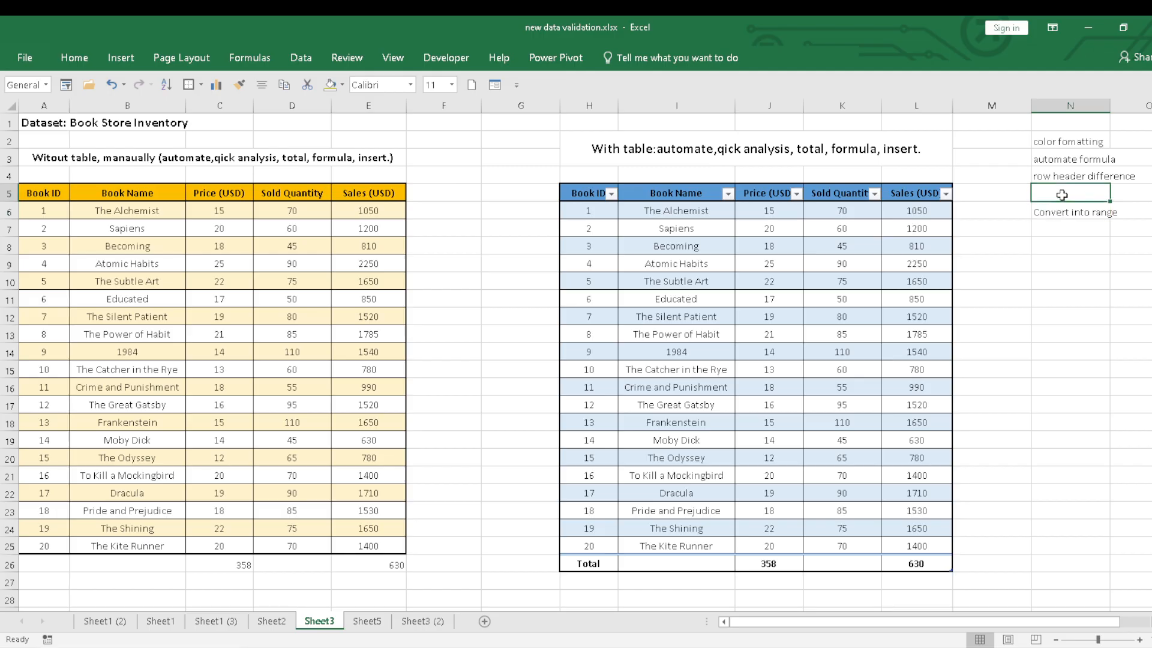
{"action": "type", "text": "convert"}
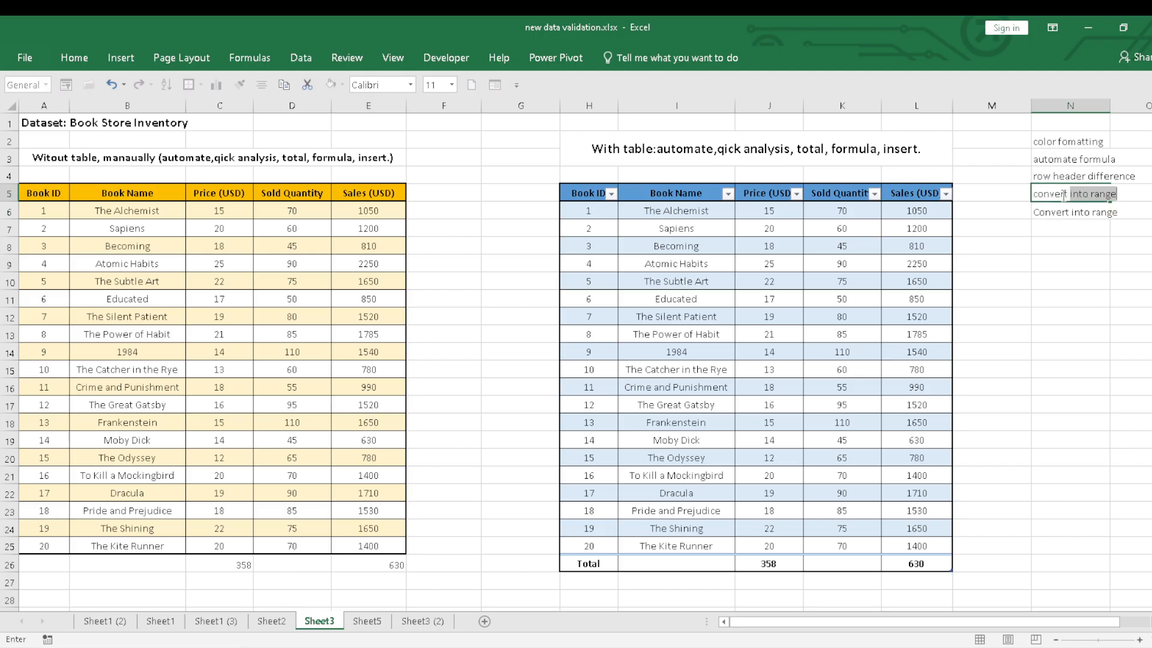
{"action": "type", "text": " ra"}
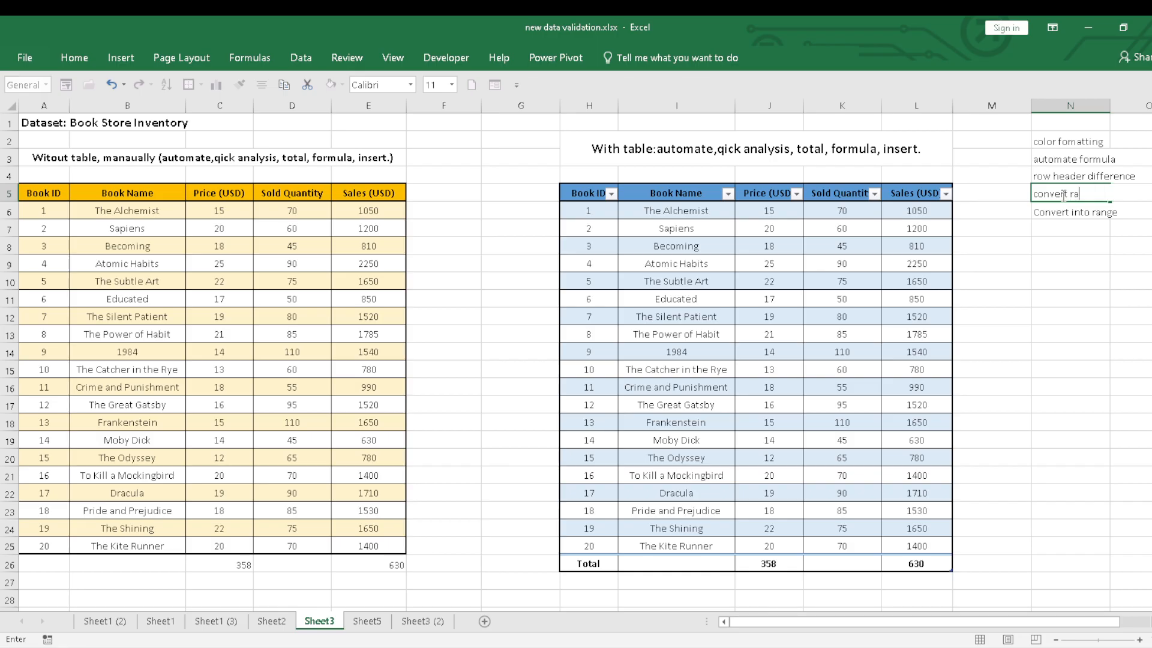
{"action": "type", "text": "nge into table"}
{"action": "left_click", "coordinate": [1069, 303]}
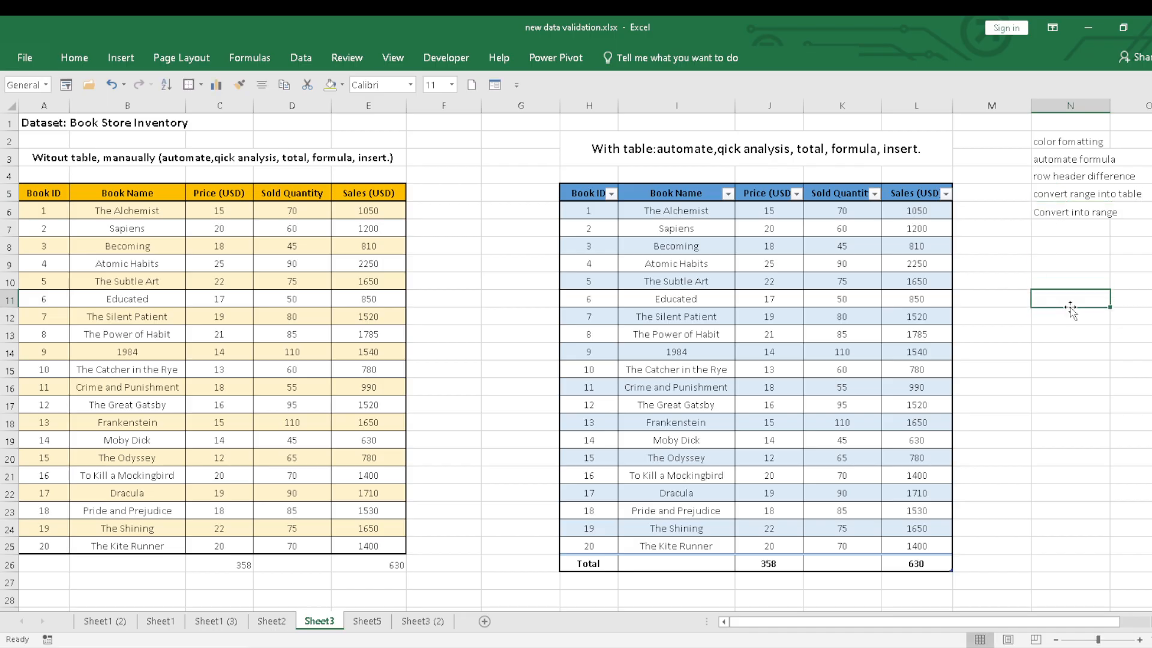
Reword the note in cell N6 to "Convert table into range"
{"action": "double_click", "coordinate": [1073, 212]}
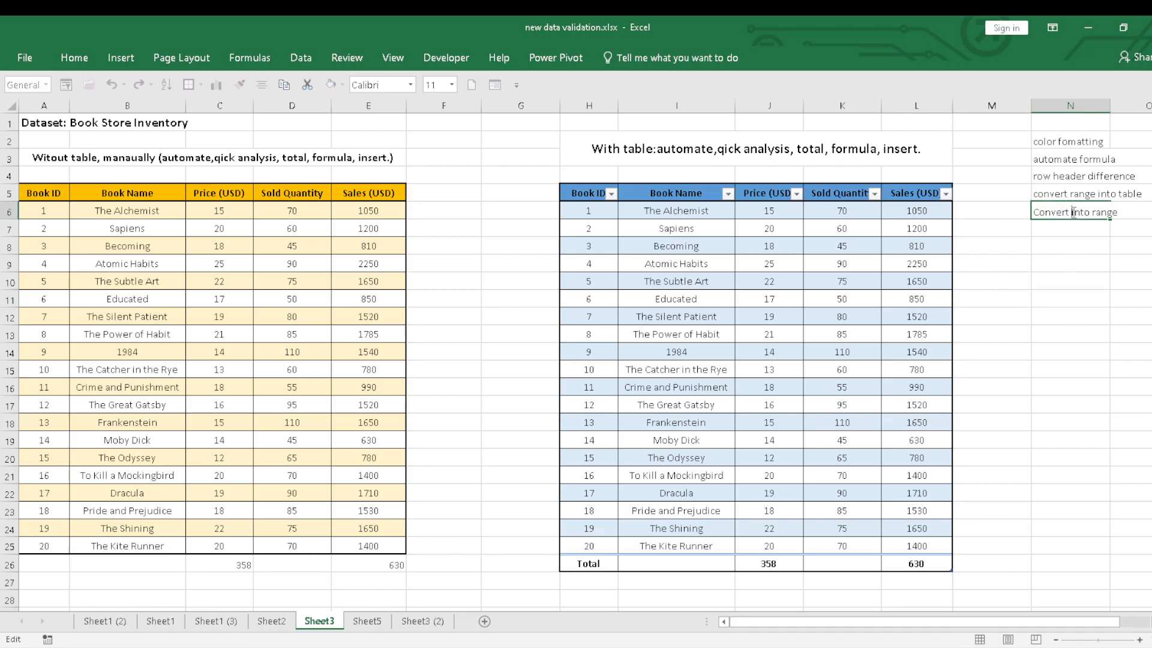
{"action": "type", "text": "table"}
{"action": "left_click", "coordinate": [1045, 271]}
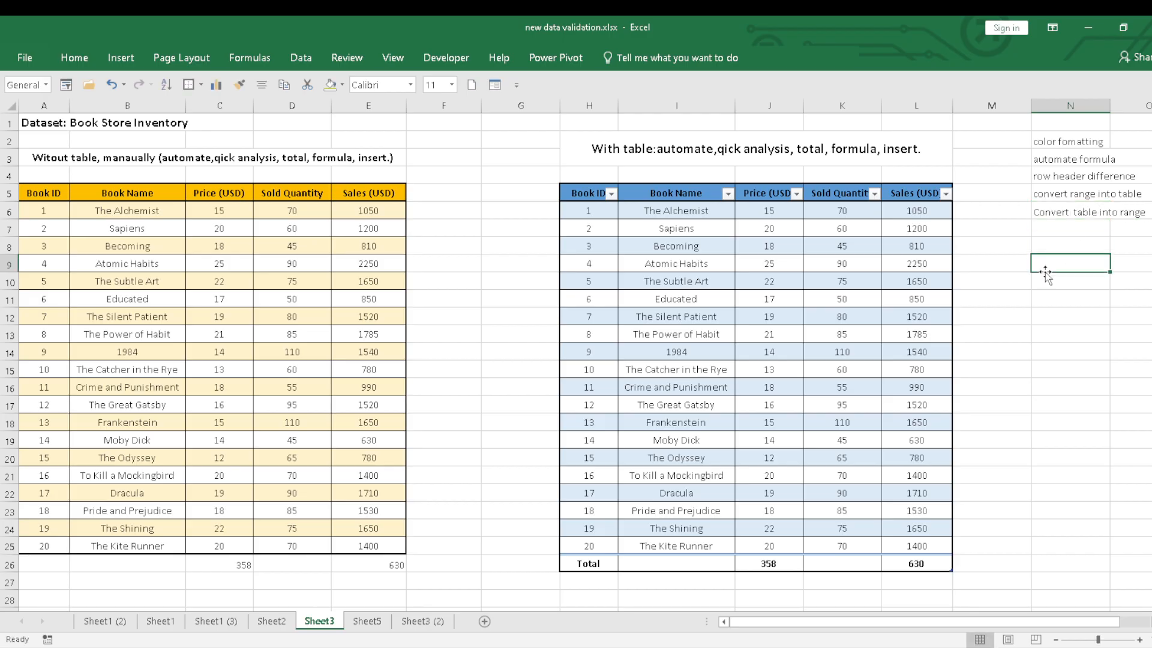
{"action": "left_click", "coordinate": [1040, 193]}
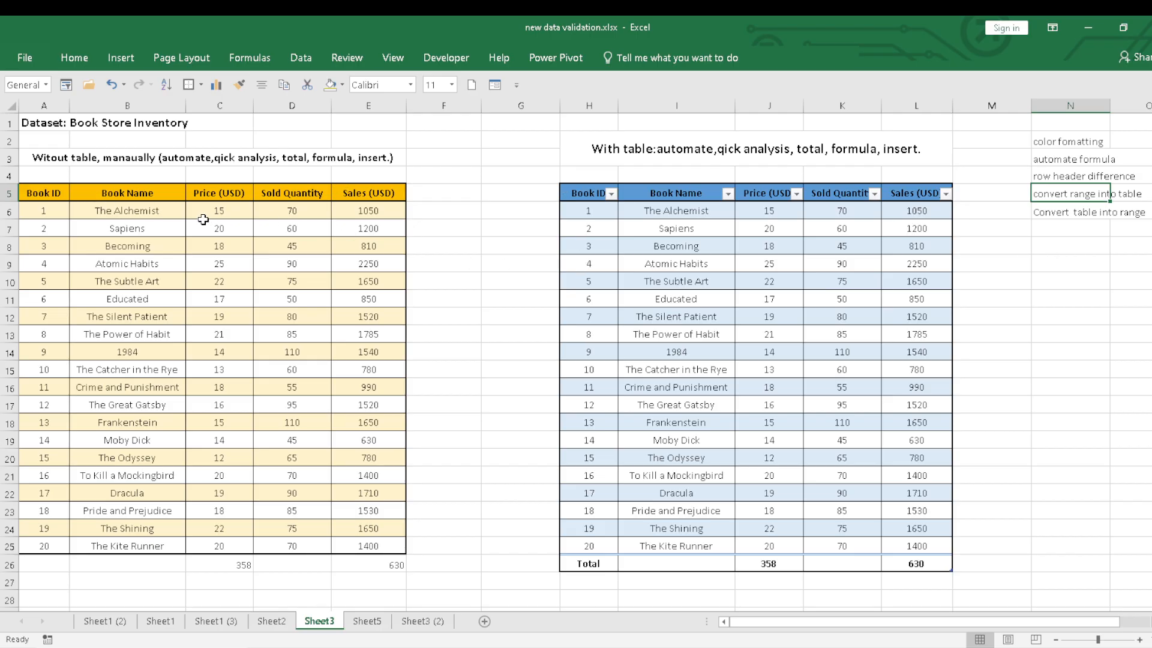
Turn off banded rows and turn on banded columns for the blue table starting at H5
{"action": "left_click", "coordinate": [589, 192]}
{"action": "left_click", "coordinate": [676, 286]}
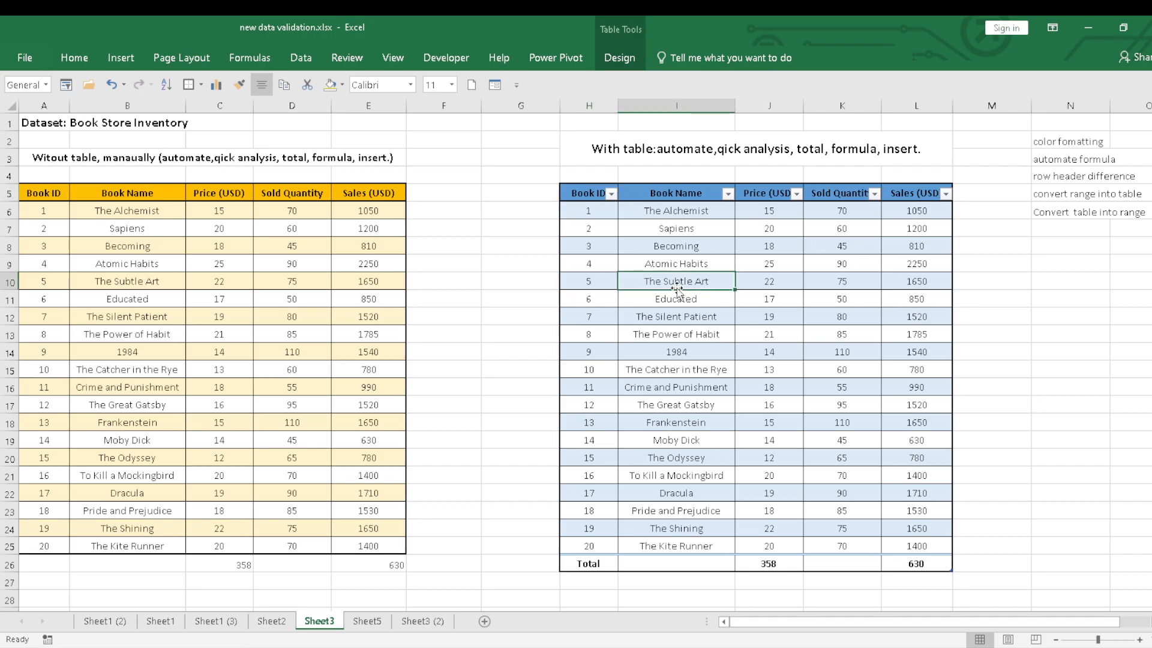
{"action": "left_click", "coordinate": [626, 55]}
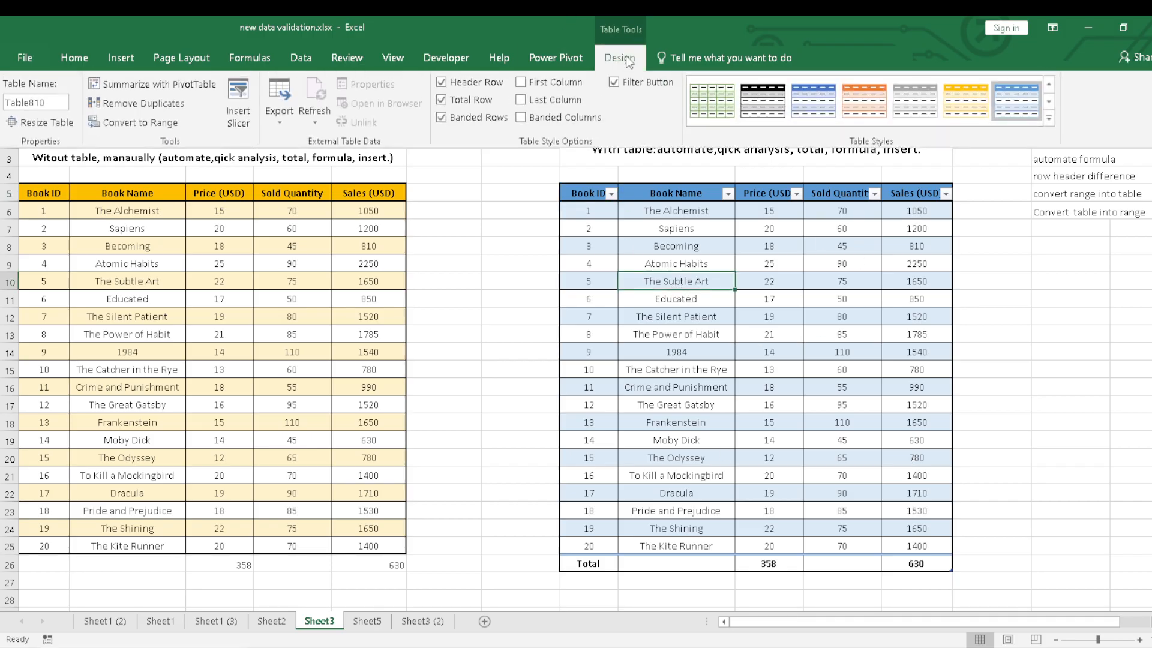
{"action": "left_click", "coordinate": [442, 117]}
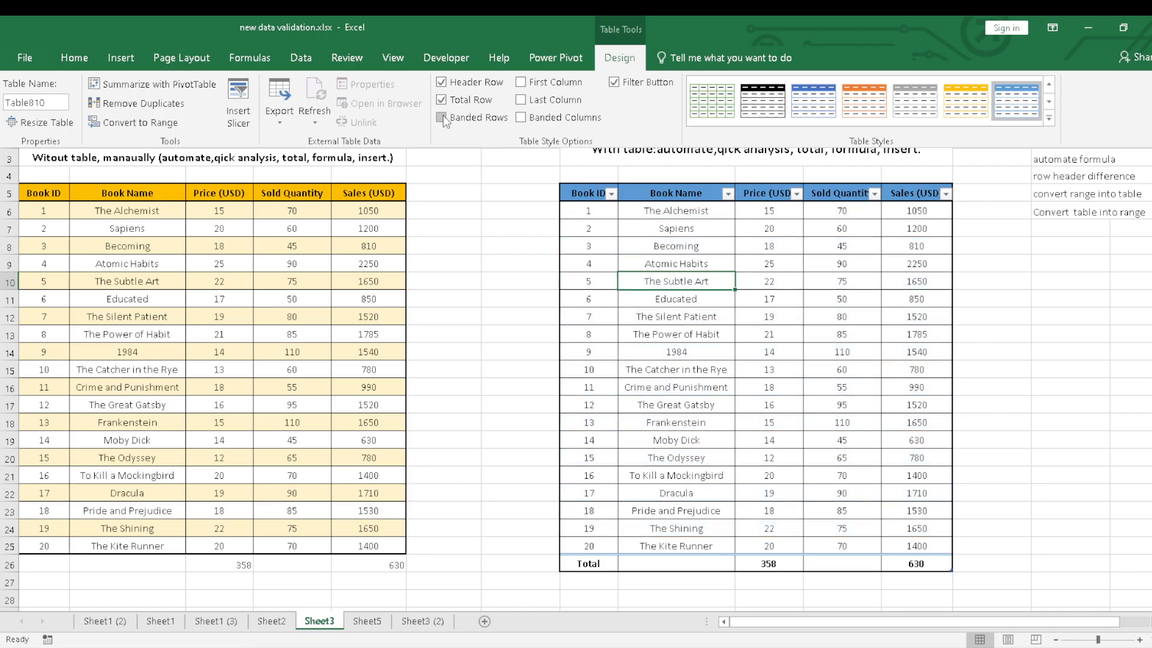
{"action": "left_click", "coordinate": [443, 116]}
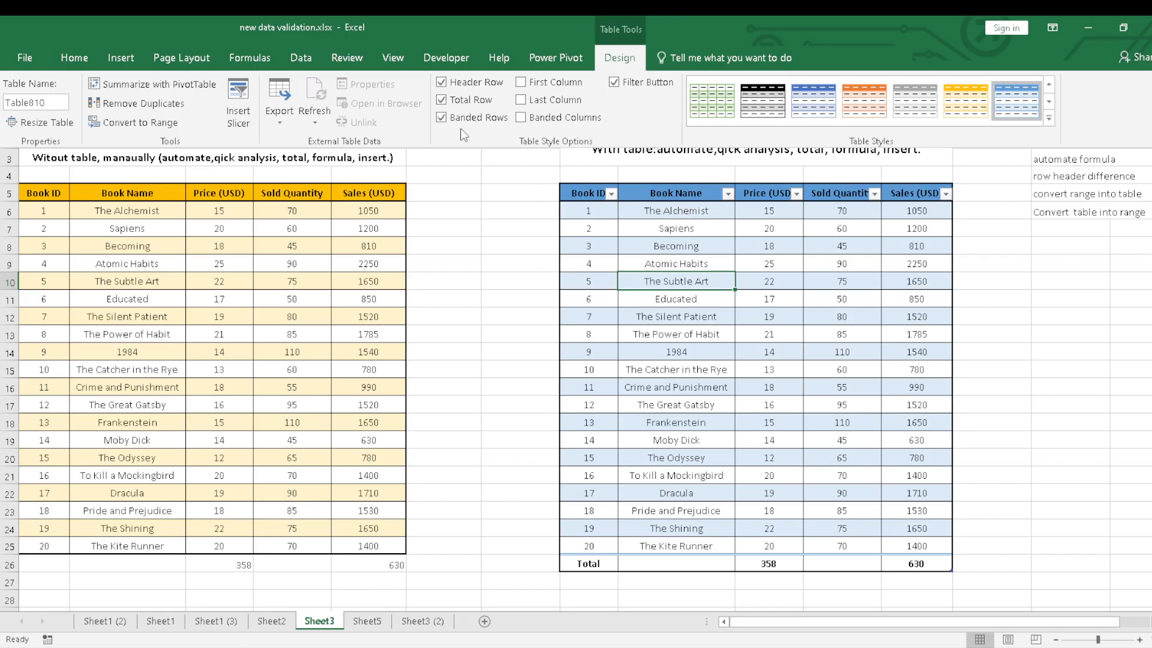
{"action": "left_click", "coordinate": [442, 117]}
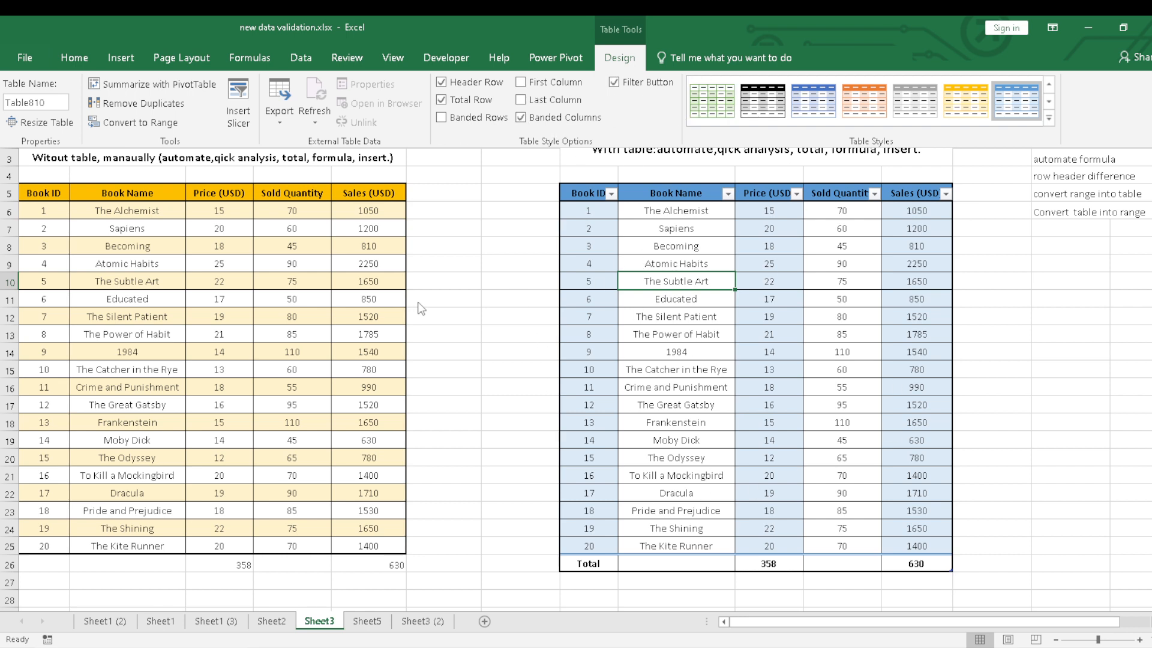
Remove the fill color from the data cells A6:E25 of the plain range, keeping the gold header row
{"action": "left_click", "coordinate": [90, 252]}
{"action": "left_click", "coordinate": [471, 249]}
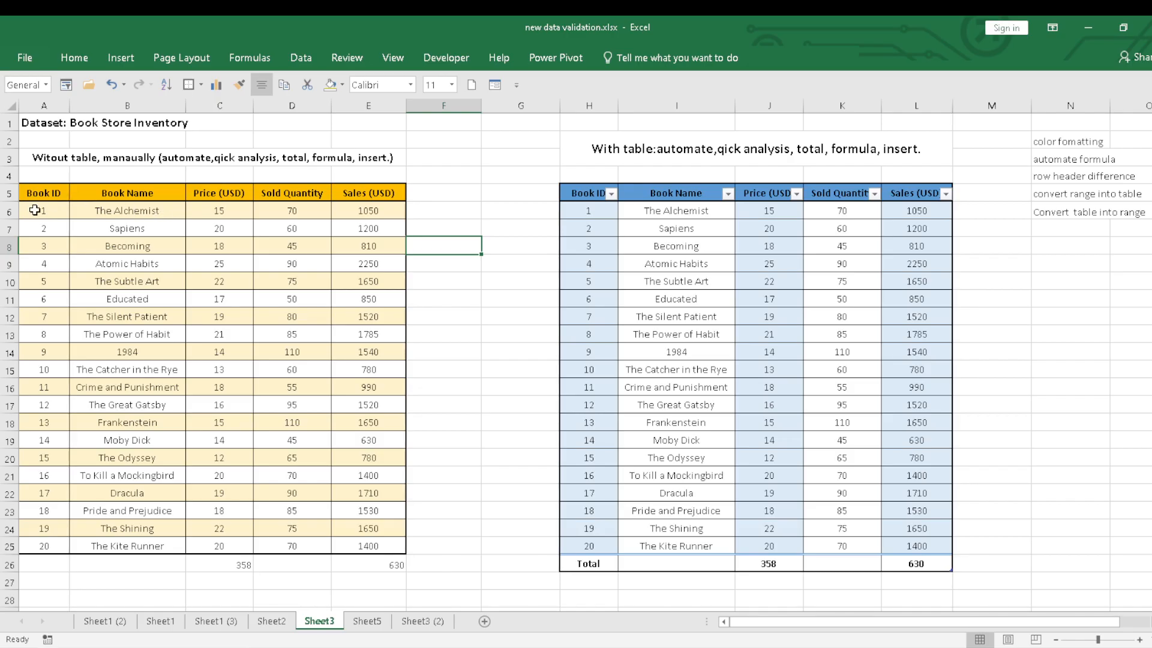
{"action": "left_click_drag", "start_coordinate": [33, 210], "coordinate": [381, 543]}
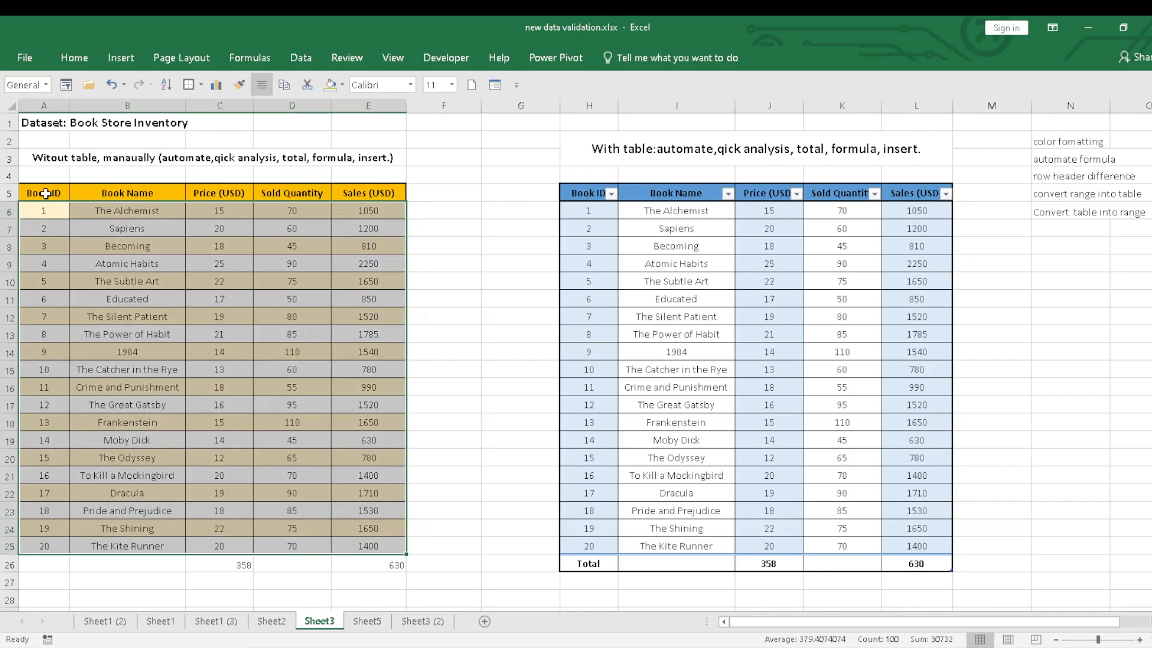
{"action": "left_click", "coordinate": [343, 85]}
{"action": "left_click", "coordinate": [342, 231]}
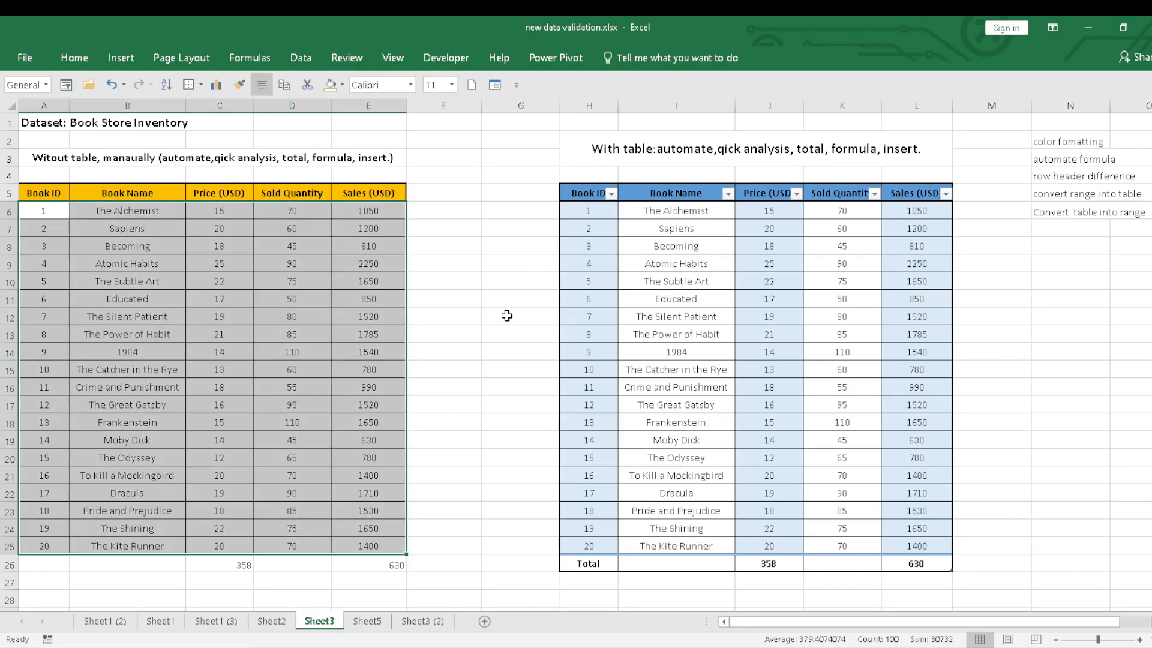
{"action": "left_click", "coordinate": [507, 316]}
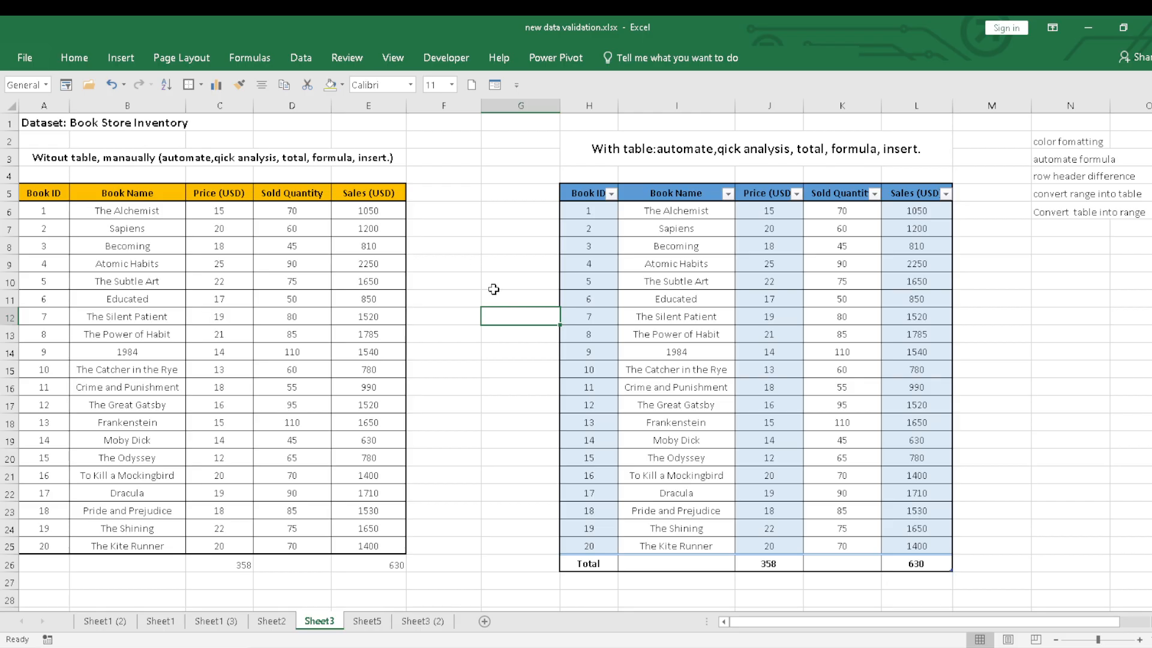
Try banded rows on the blue table with and without banded columns, and return it to banded columns only
{"action": "left_click", "coordinate": [766, 299]}
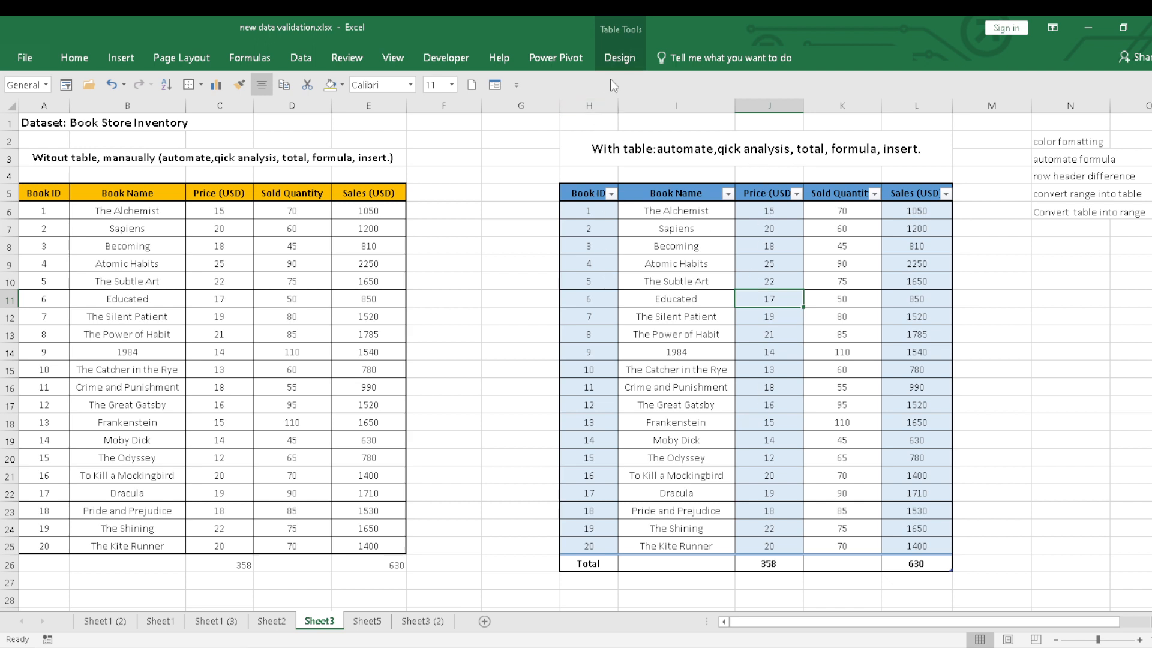
{"action": "left_click", "coordinate": [616, 55]}
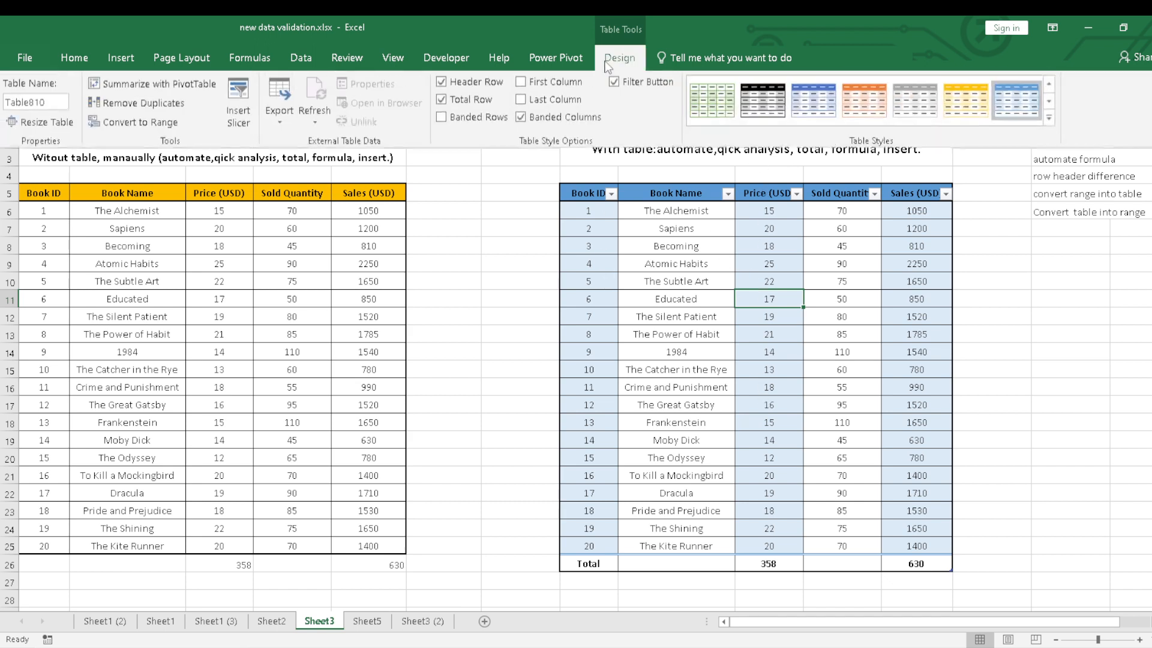
{"action": "left_click", "coordinate": [441, 116]}
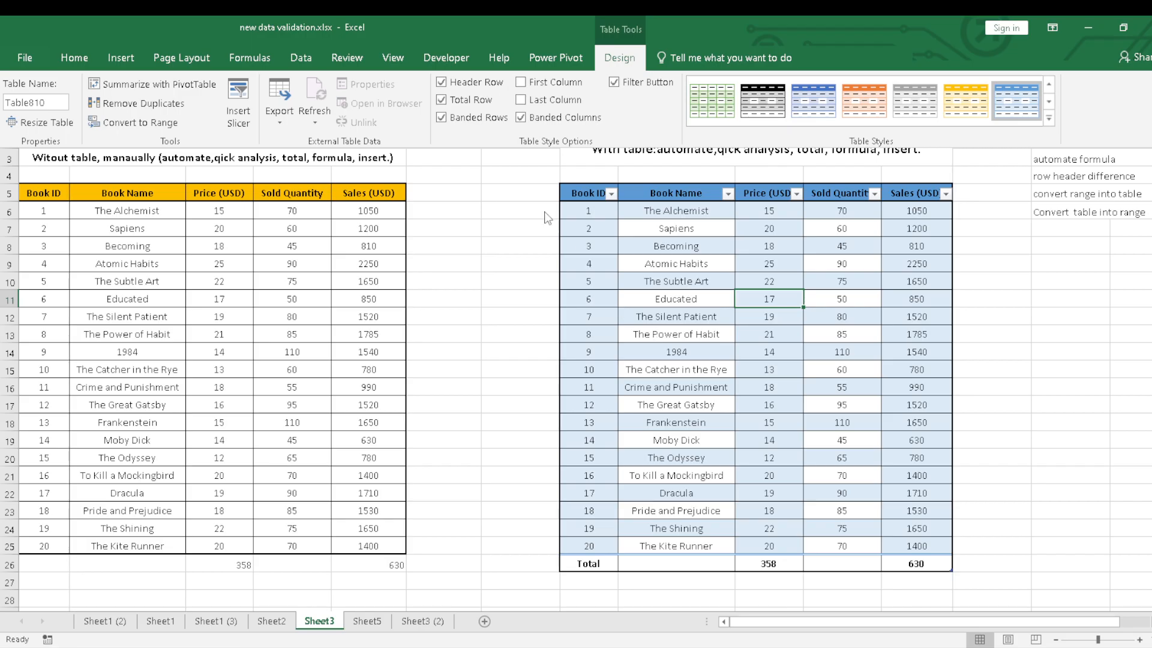
{"action": "left_click", "coordinate": [521, 118]}
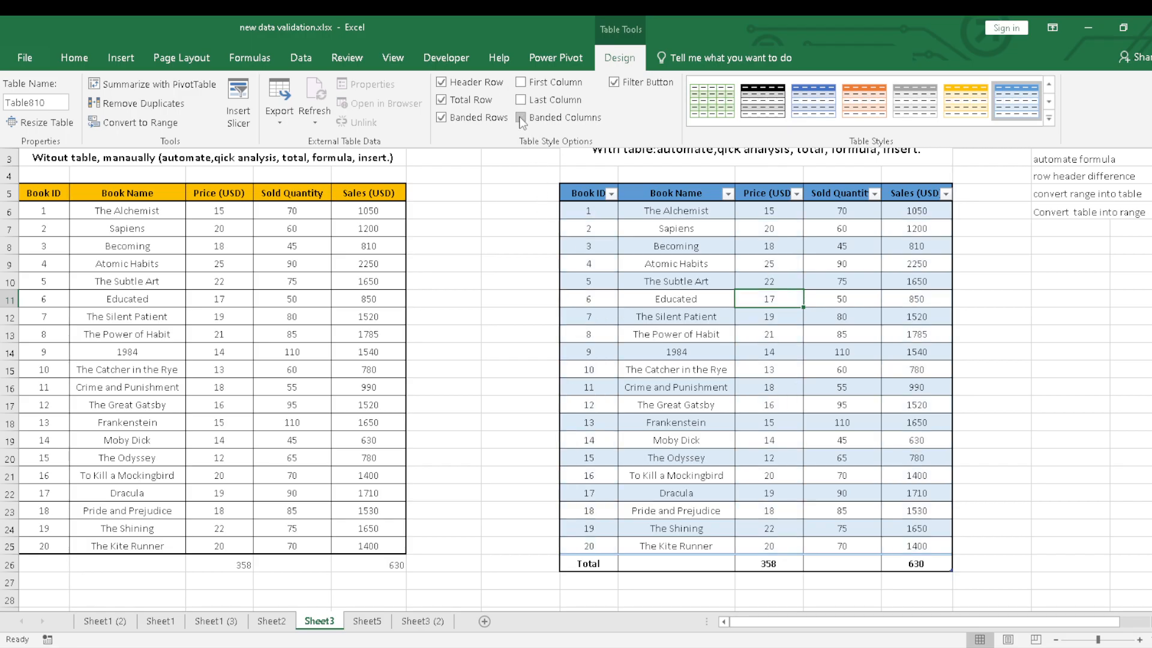
{"action": "left_click", "coordinate": [442, 118]}
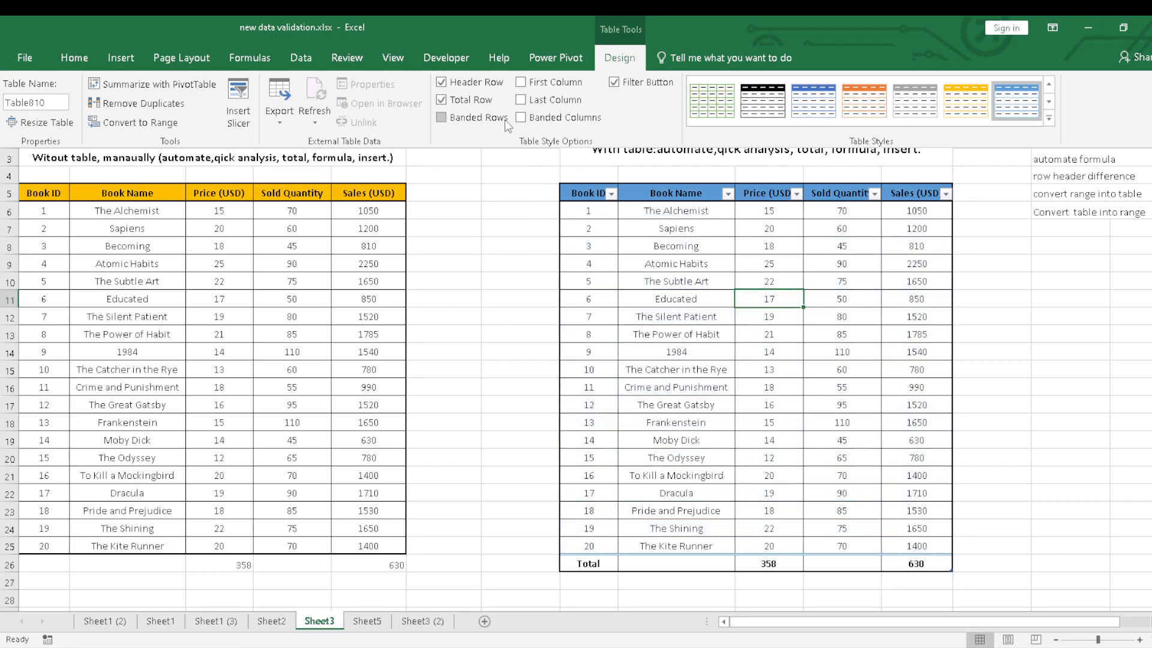
{"action": "left_click", "coordinate": [520, 119]}
{"action": "key", "text": "ctrl+F1"}
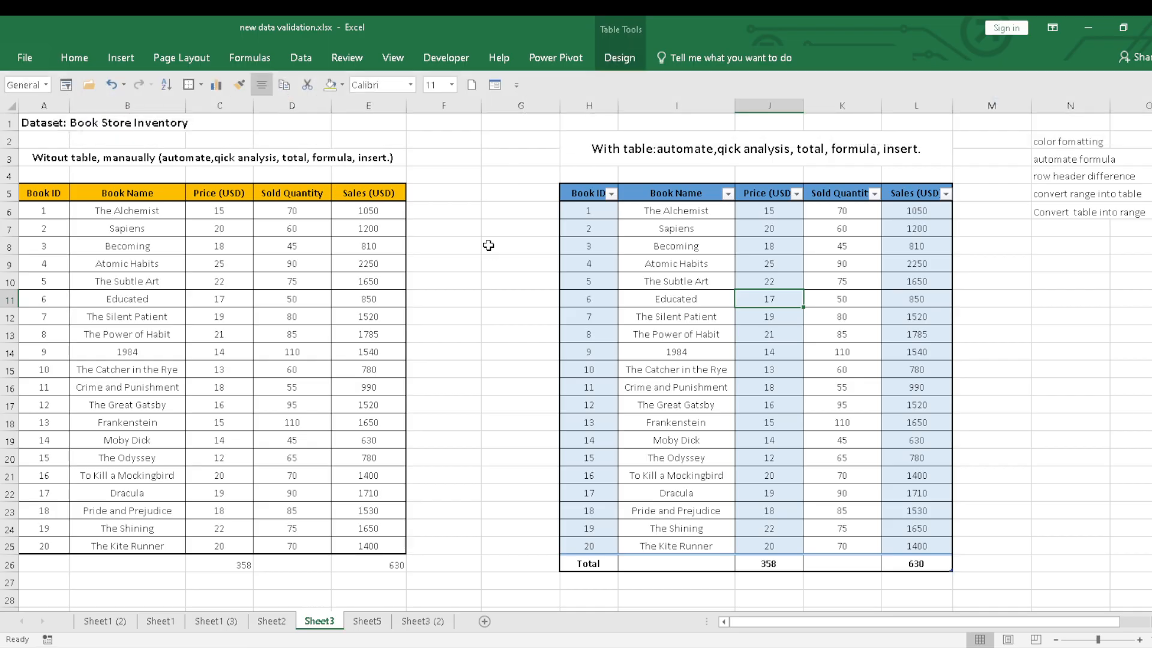
Enter the note "row & column banded" in cell N7 below the other topic notes
{"action": "left_click", "coordinate": [1066, 231]}
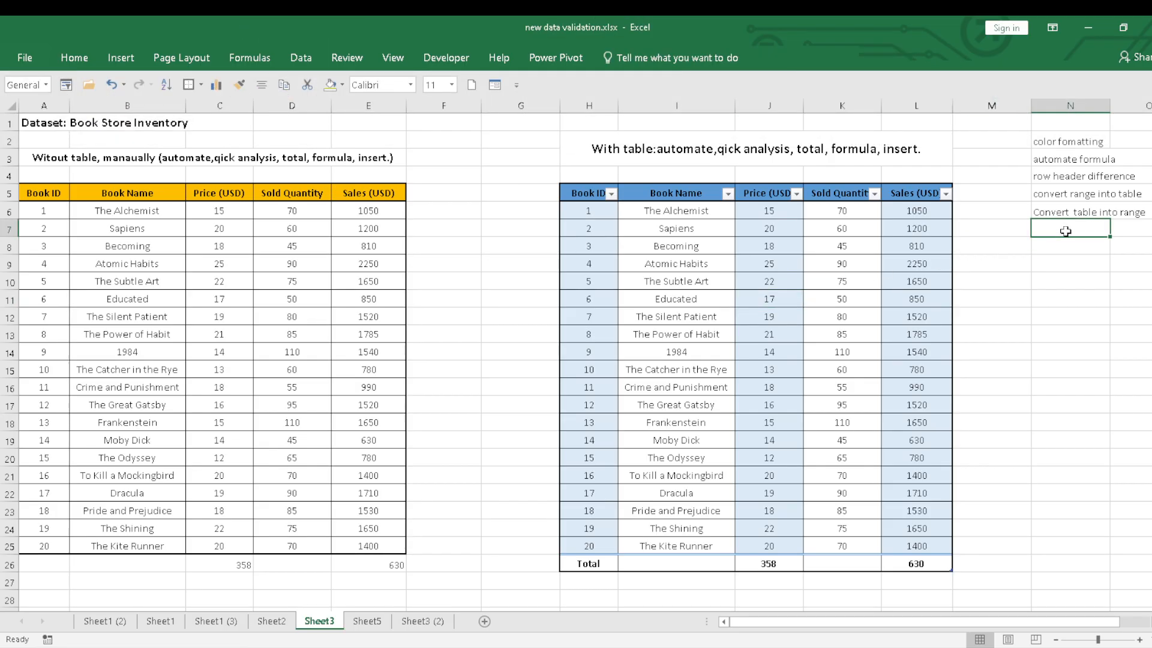
{"action": "type", "text": "row "}
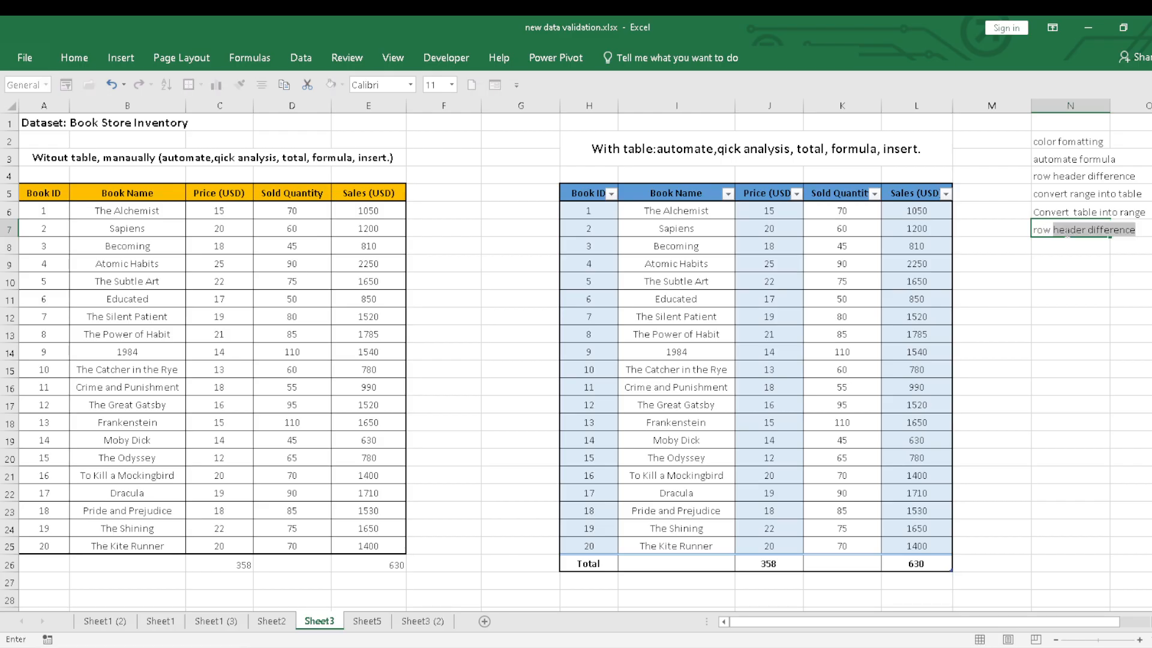
{"action": "type", "text": "& "}
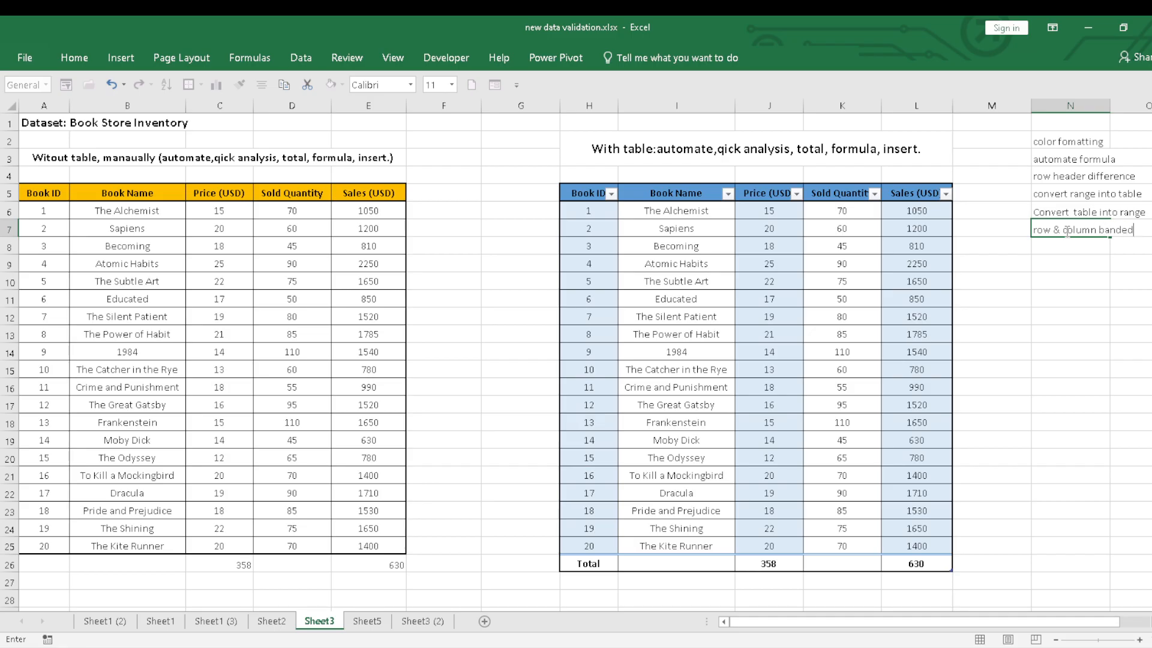
{"action": "type", "text": "column banded"}
{"action": "left_click", "coordinate": [1070, 295]}
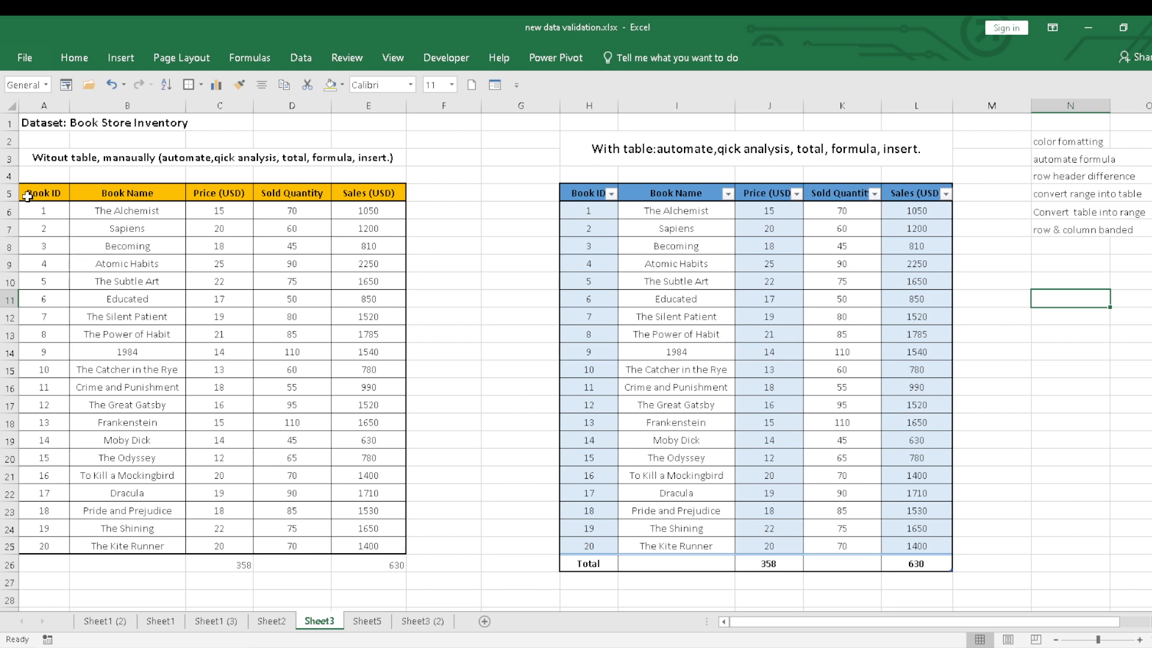
{"action": "left_click_drag", "start_coordinate": [28, 193], "coordinate": [379, 546]}
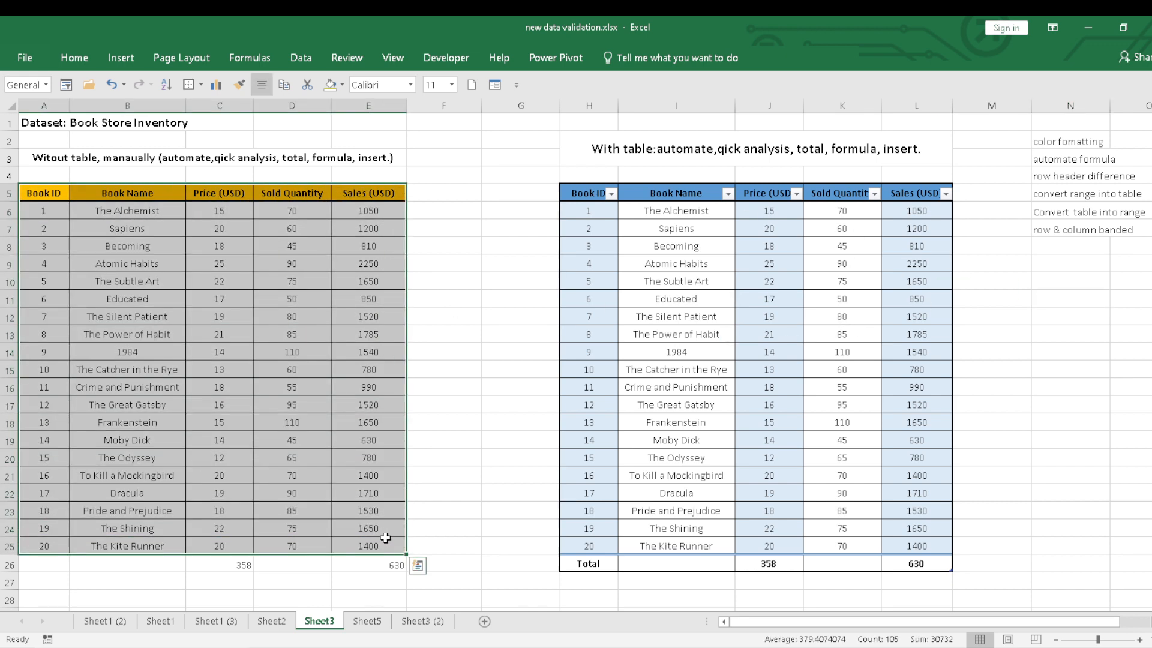
{"action": "left_click_drag", "start_coordinate": [109, 193], "coordinate": [114, 546]}
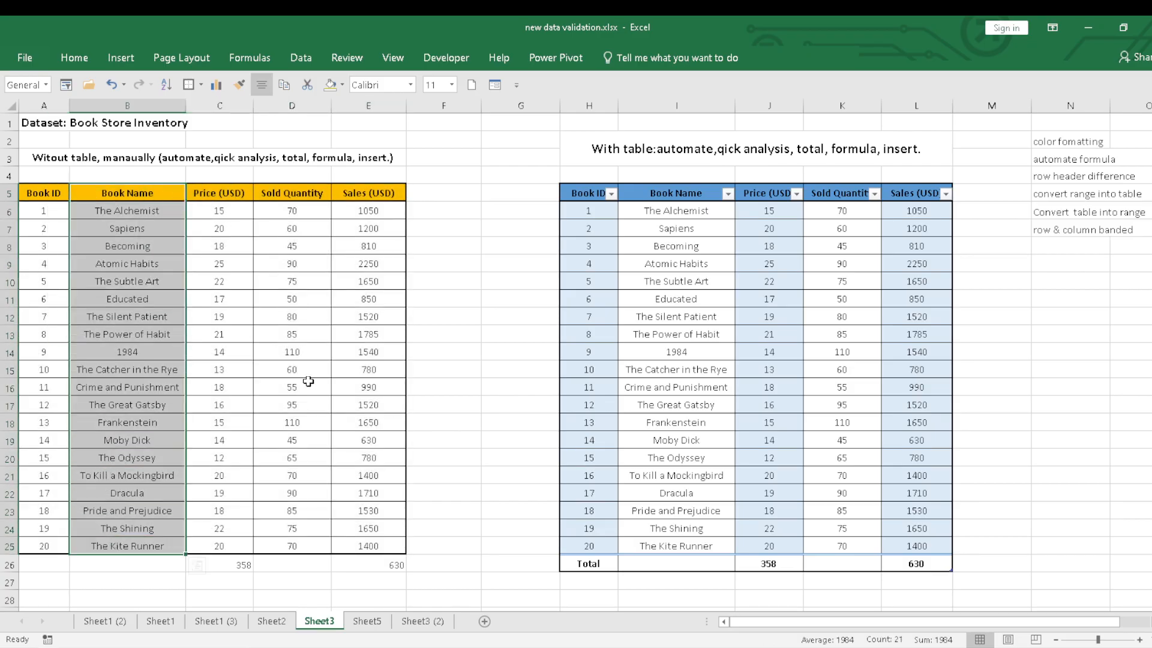
{"action": "left_click_drag", "start_coordinate": [299, 194], "coordinate": [300, 582]}
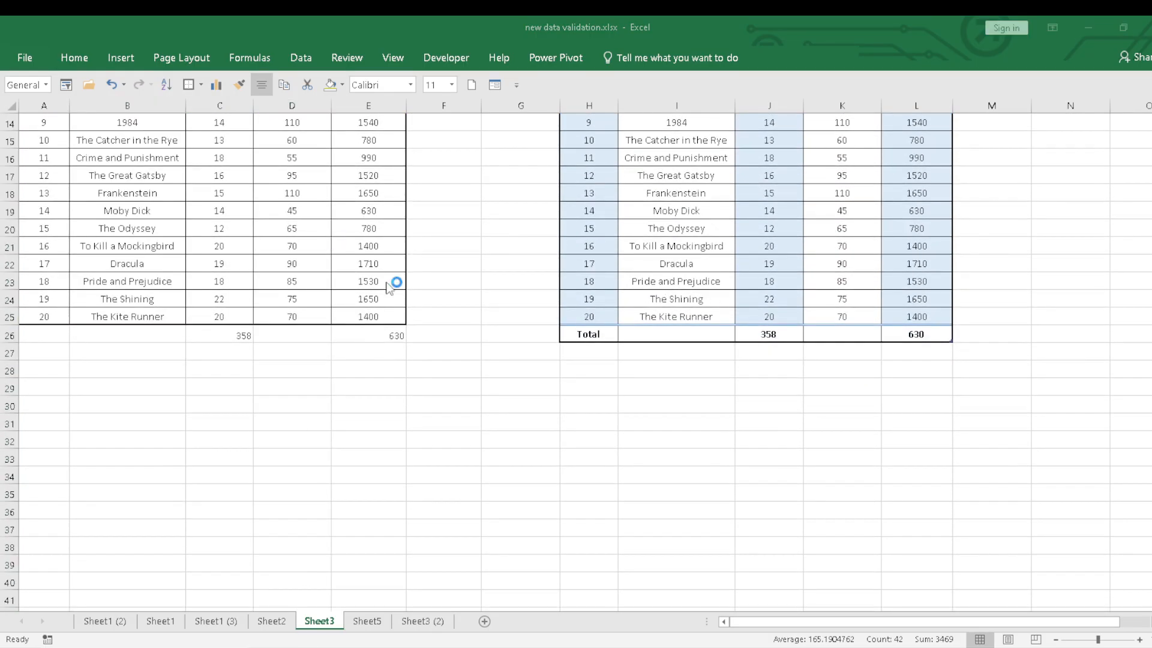
{"action": "left_click_drag", "start_coordinate": [891, 427], "coordinate": [1143, 246]}
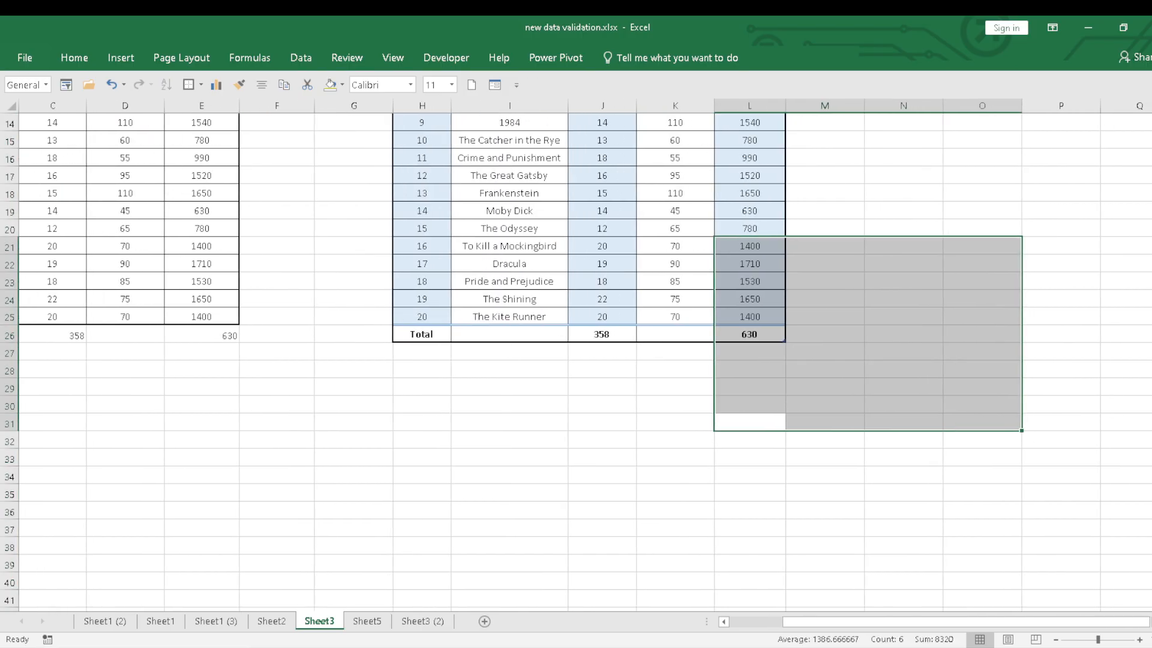
{"action": "scroll", "coordinate": [616, 313], "scroll_direction": "up", "scroll_amount": 4}
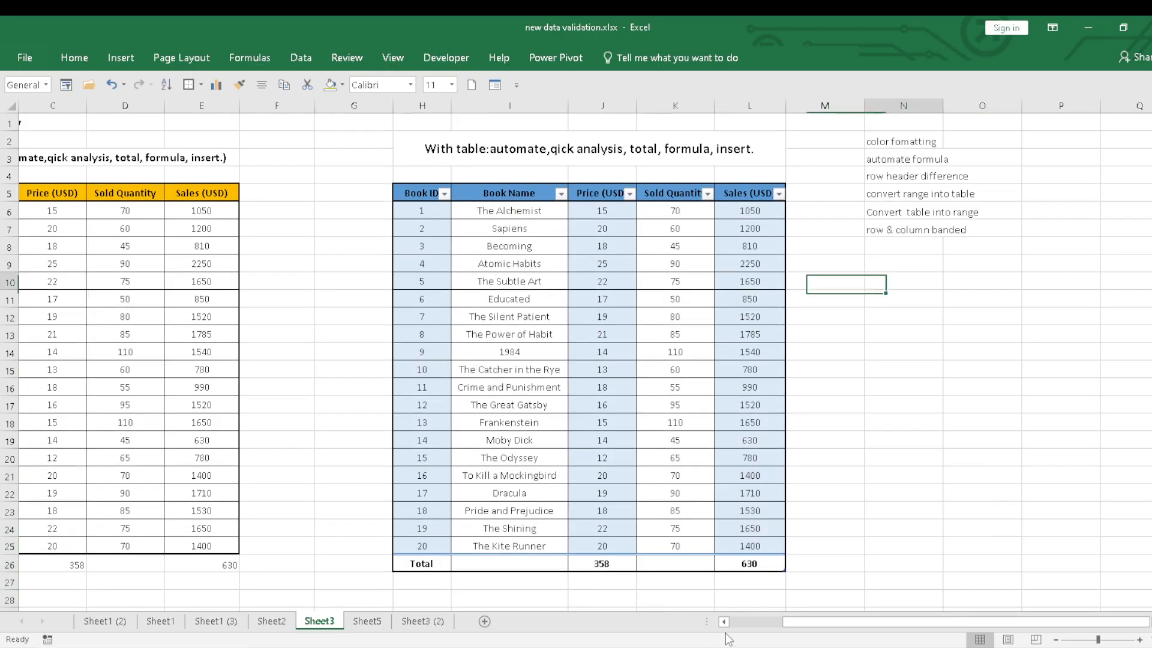
{"action": "left_click", "coordinate": [723, 622]}
{"action": "left_click", "coordinate": [723, 622]}
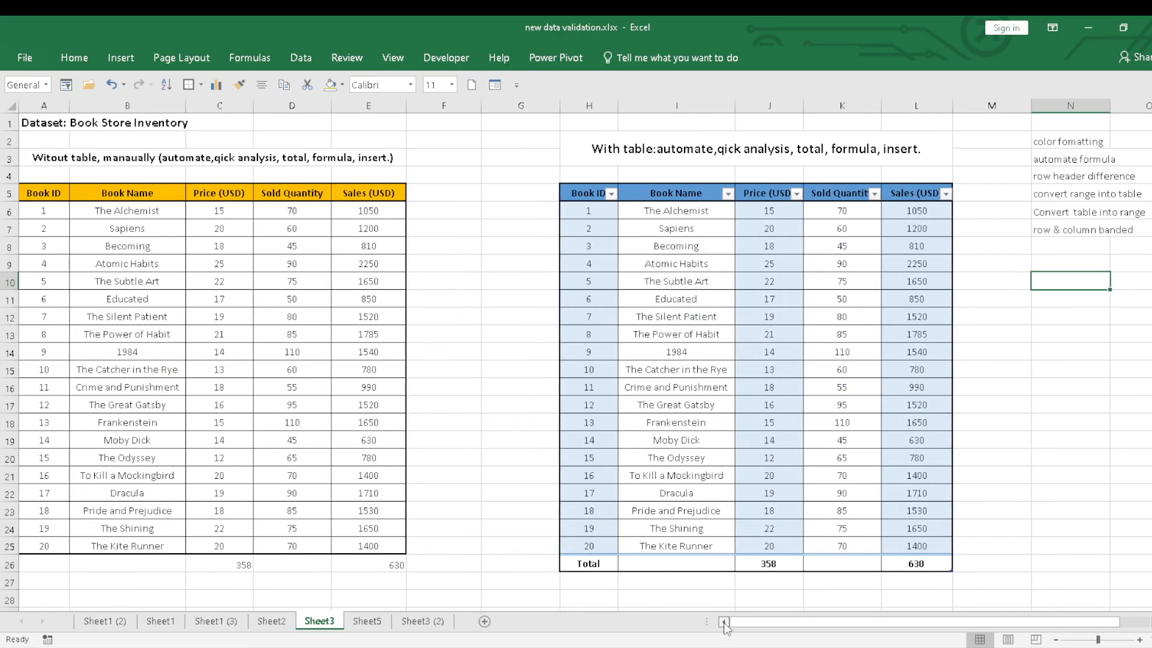
Fill the Book ID, Price (USD) and Sales (USD) columns of the plain range, rows 5 to 25, with standard orange
{"action": "left_click_drag", "start_coordinate": [38, 191], "coordinate": [36, 542]}
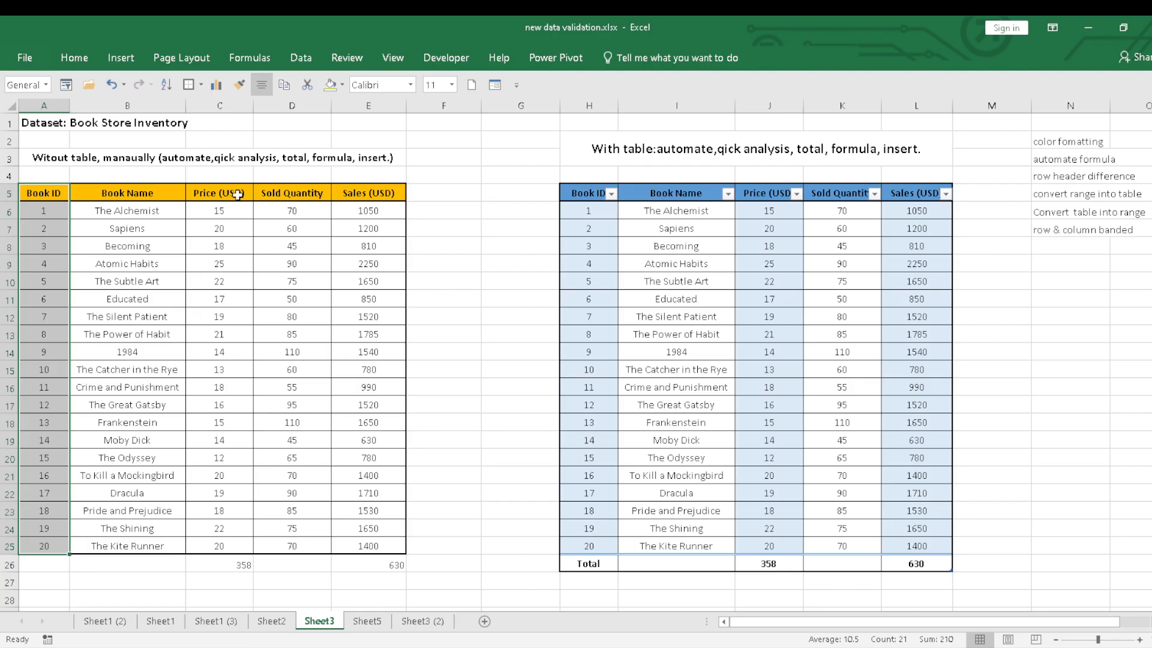
{"action": "left_click_drag", "start_coordinate": [237, 193], "coordinate": [223, 546]}
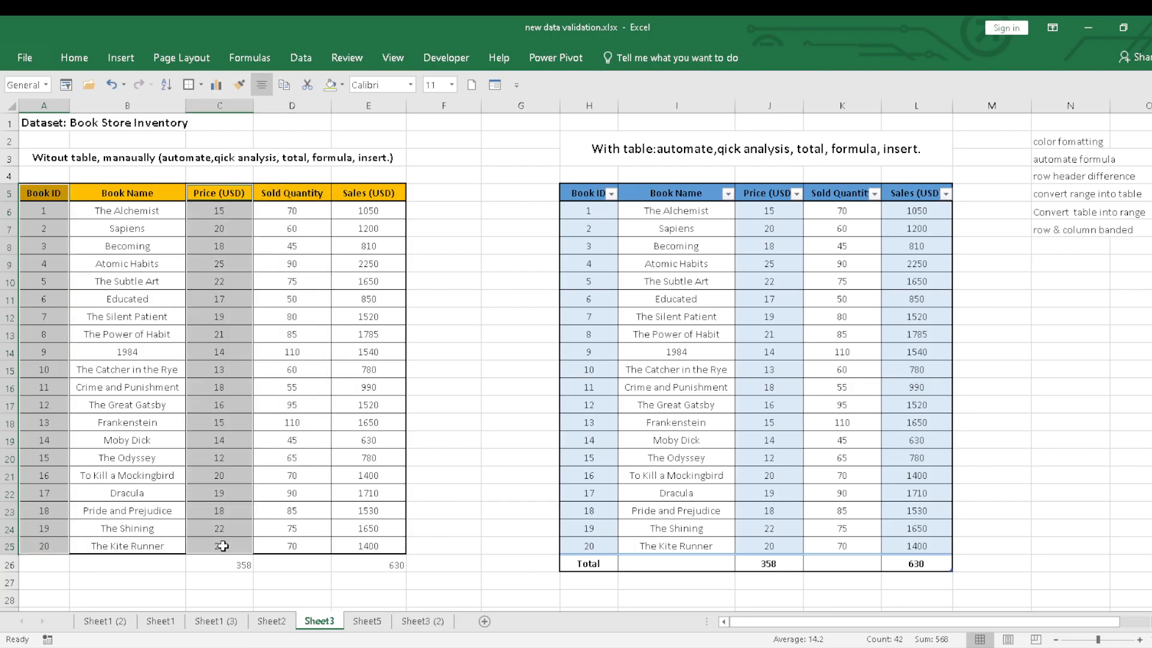
{"action": "left_click_drag", "start_coordinate": [386, 190], "coordinate": [384, 545]}
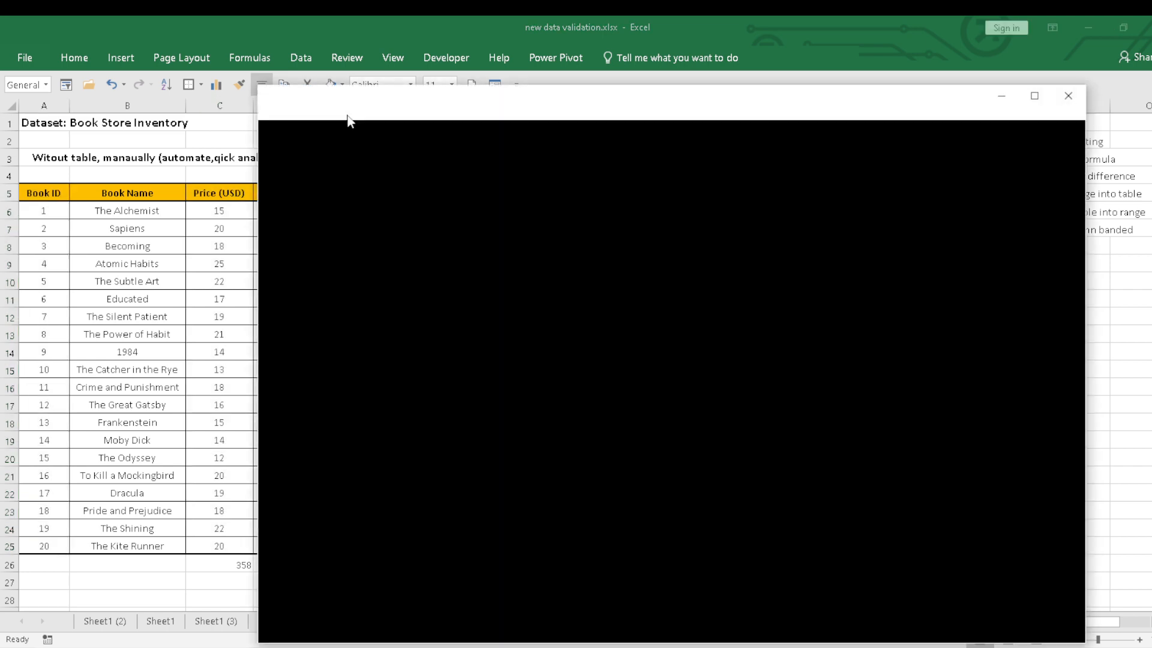
{"action": "left_click", "coordinate": [1061, 103]}
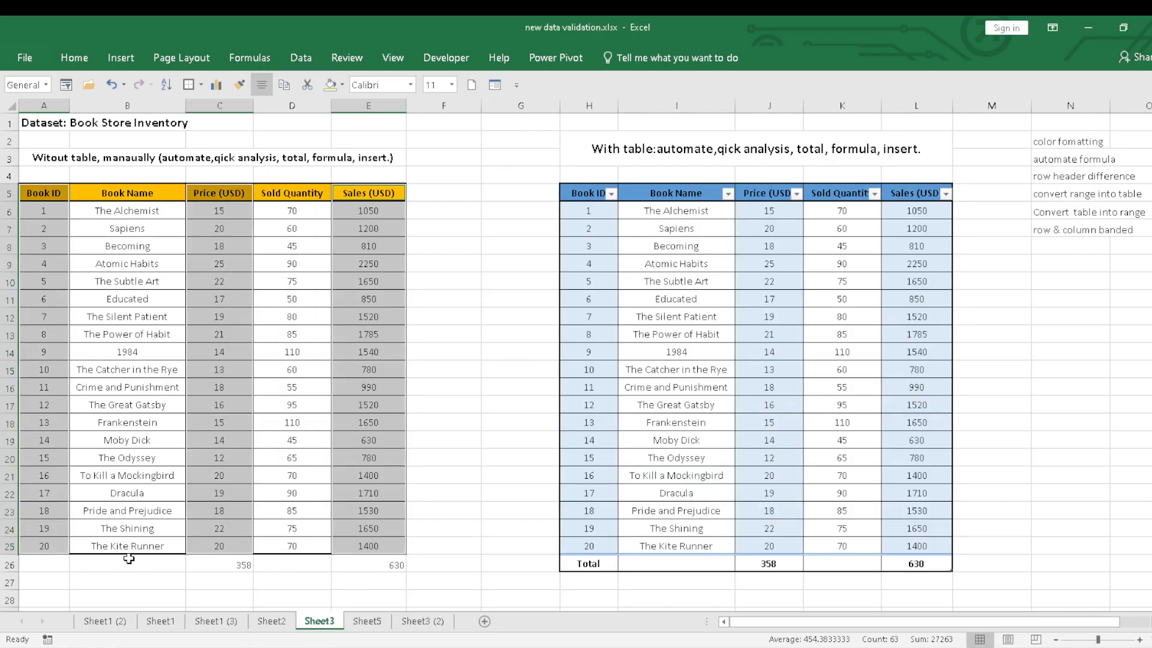
{"action": "left_click", "coordinate": [342, 85]}
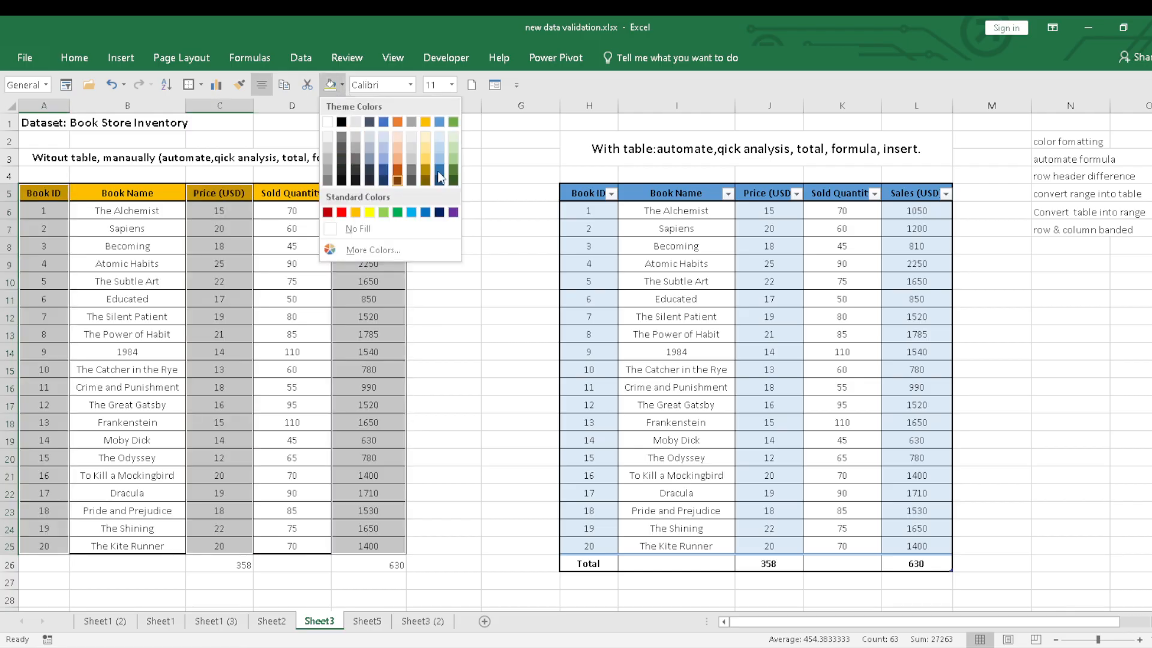
{"action": "left_click", "coordinate": [355, 212]}
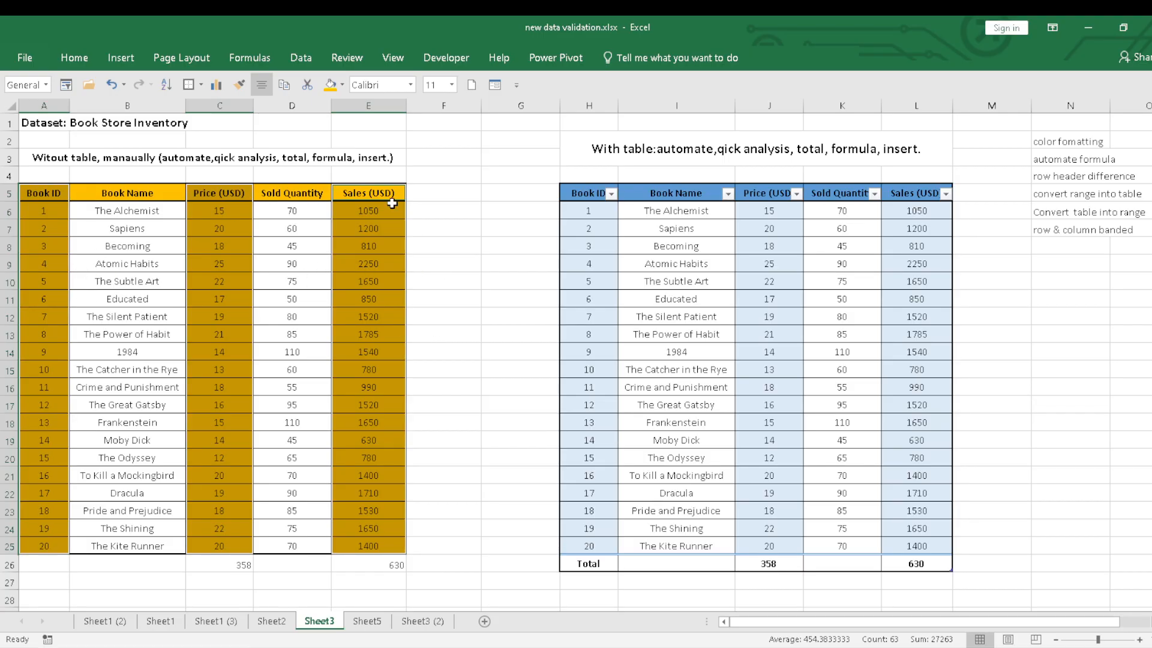
Remove the fill from the plain range's Book ID, Price (USD) and Sales (USD) columns, including their headers, and deselect them
{"action": "left_click", "coordinate": [343, 85]}
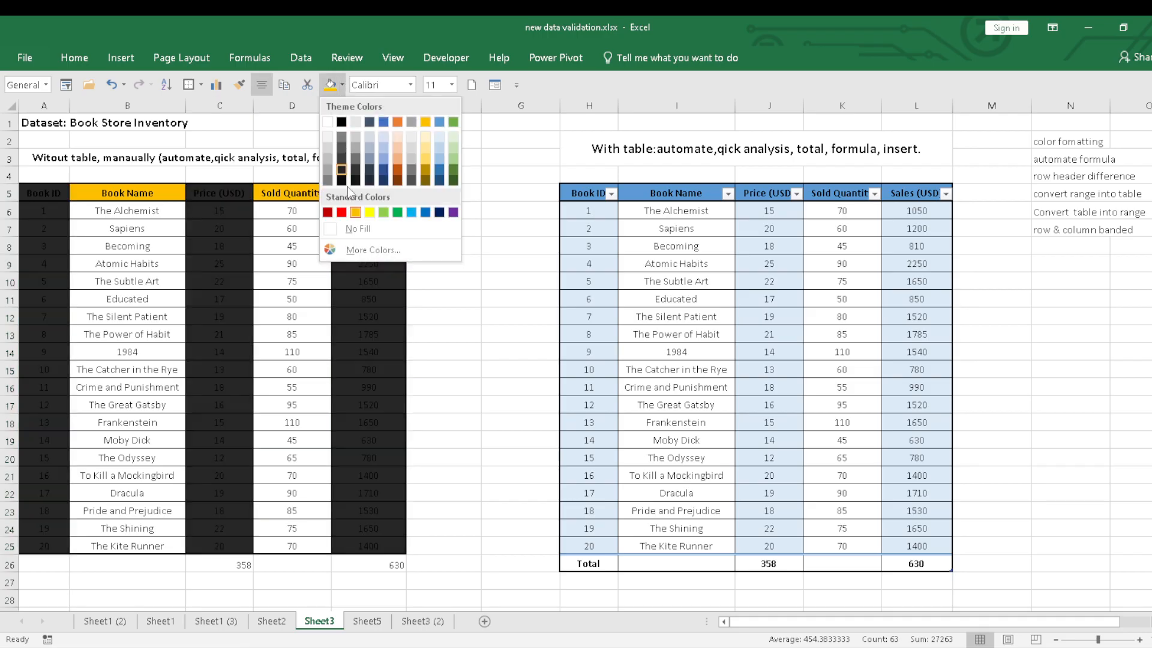
{"action": "left_click", "coordinate": [345, 229]}
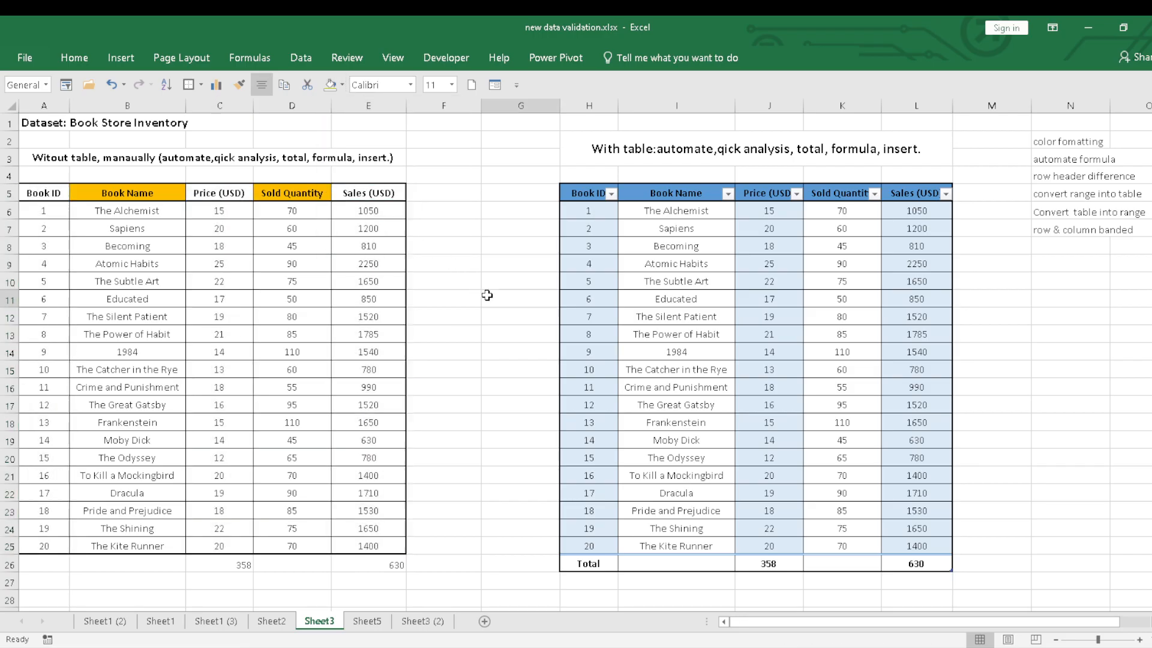
{"action": "left_click", "coordinate": [483, 294]}
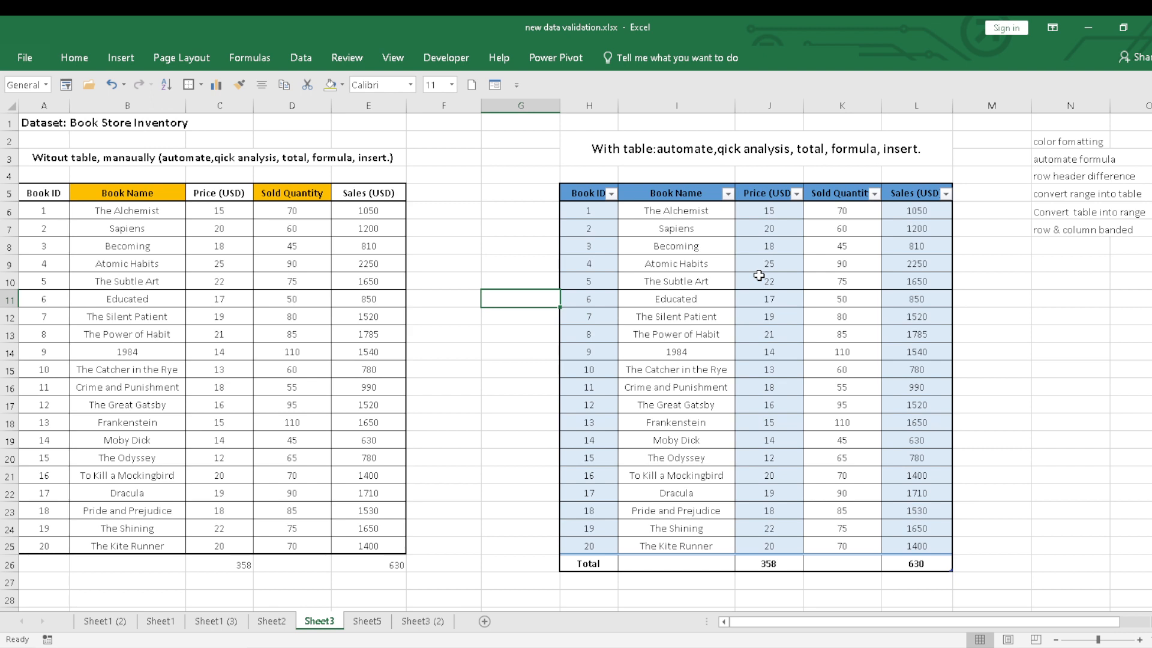
{"action": "left_click", "coordinate": [440, 229]}
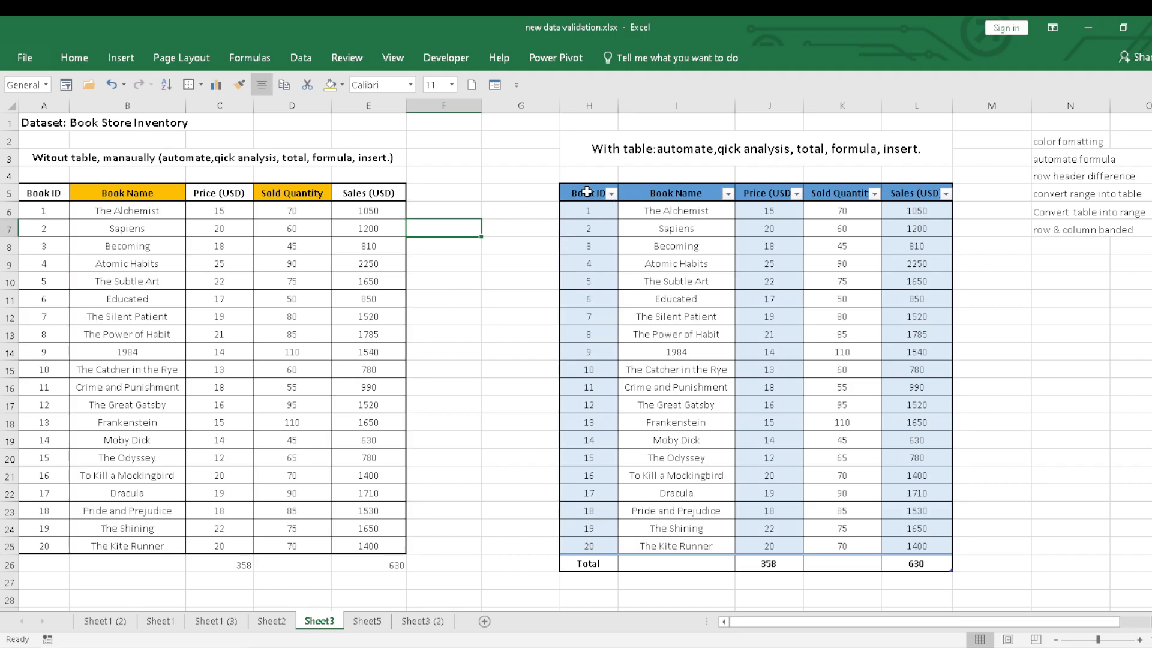
{"action": "left_click_drag", "start_coordinate": [587, 192], "coordinate": [906, 552]}
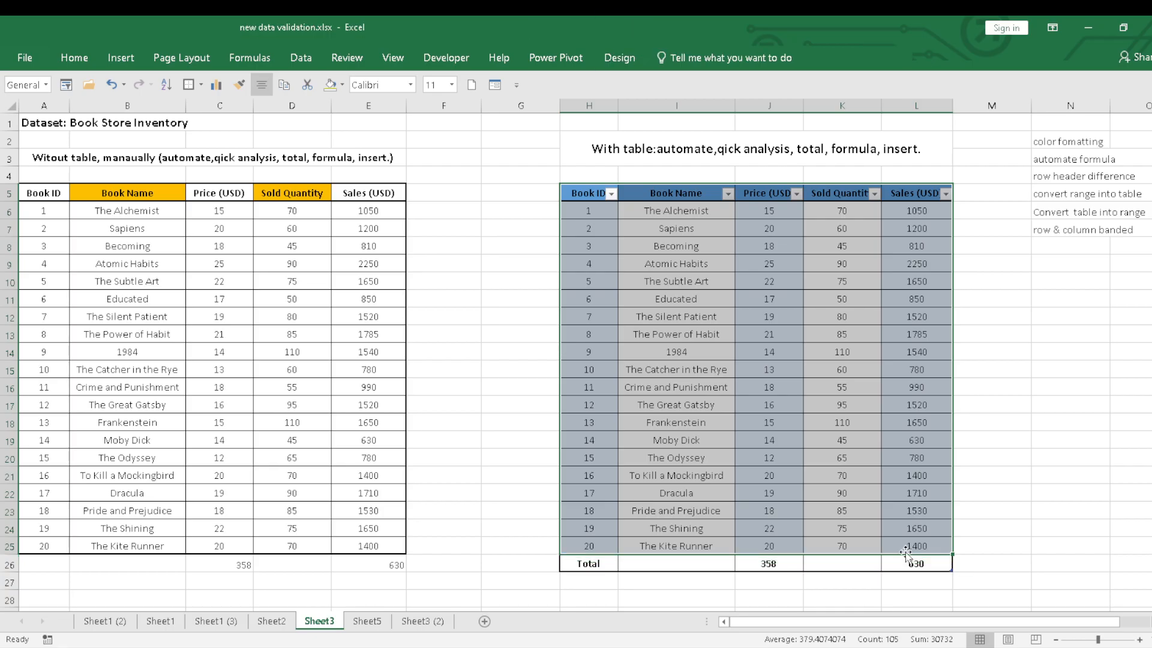
{"action": "left_click", "coordinate": [126, 59]}
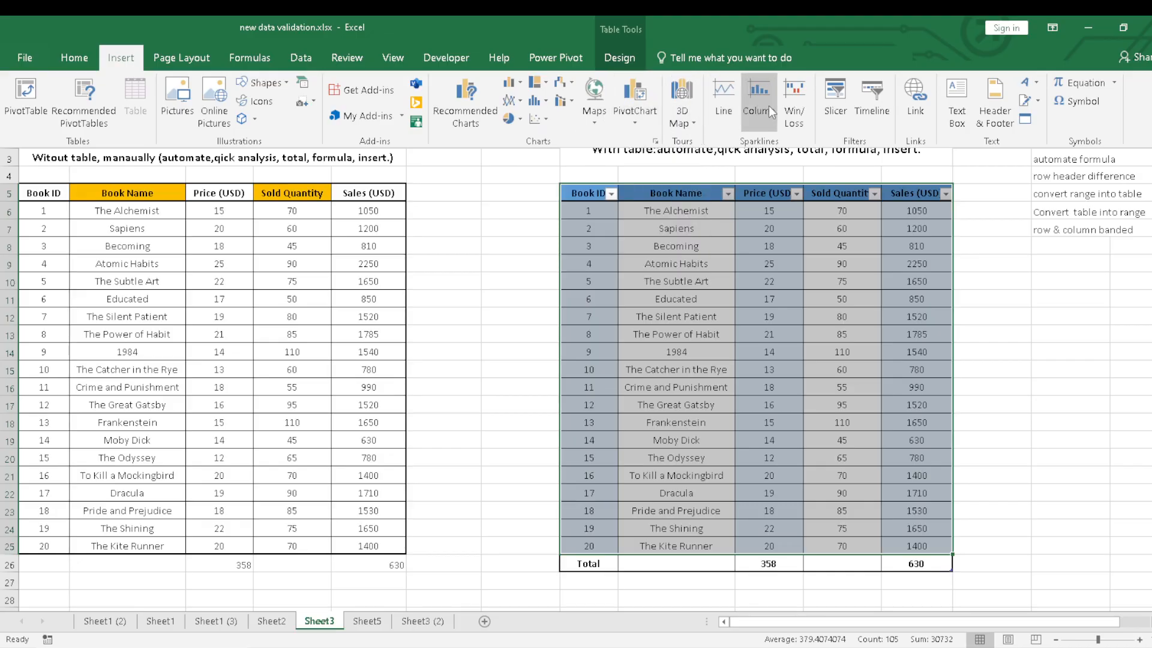
{"action": "left_click", "coordinate": [840, 96]}
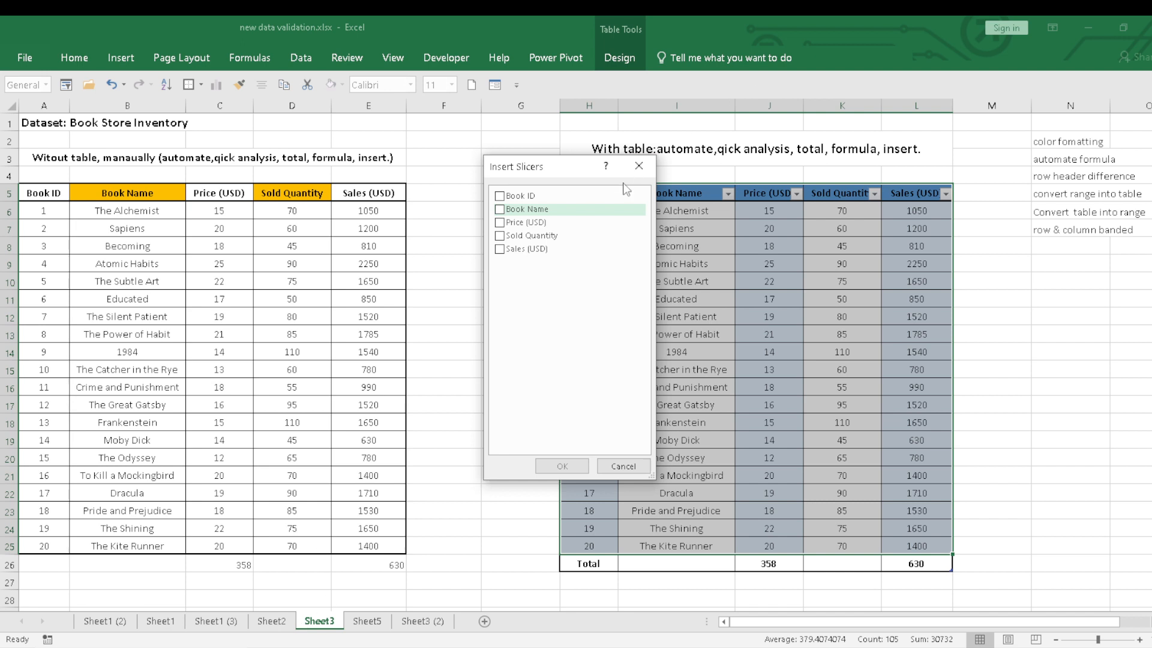
{"action": "left_click", "coordinate": [639, 166]}
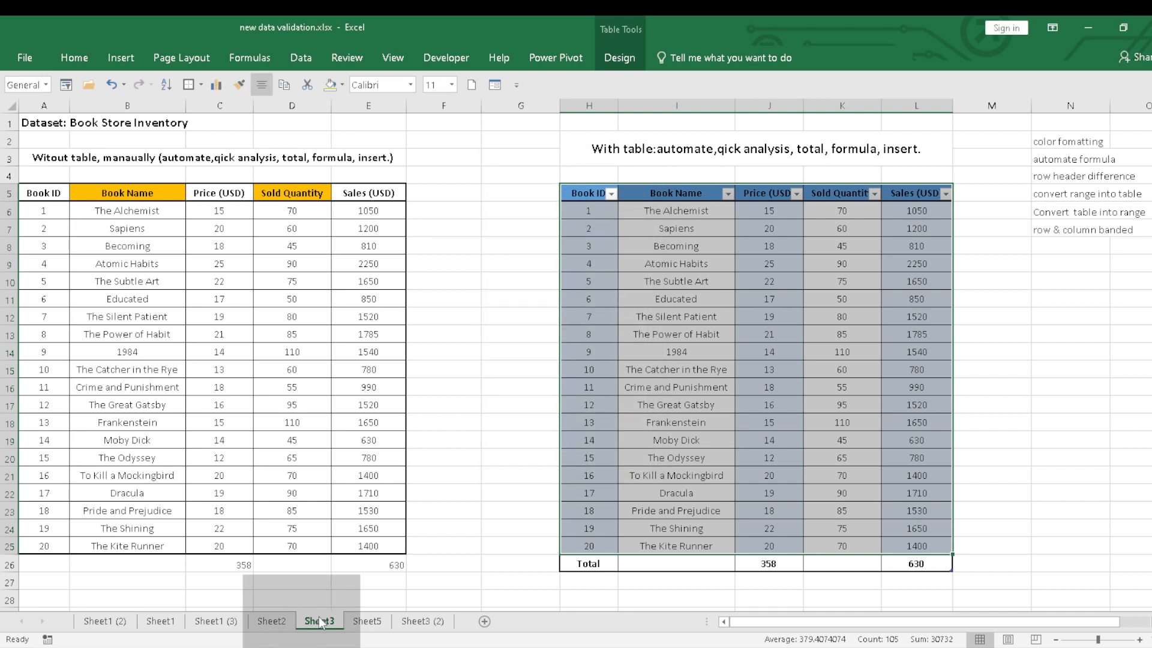
Close the stray browser window that overlaps the worksheet
{"action": "mouse_move", "coordinate": [301, 646]}
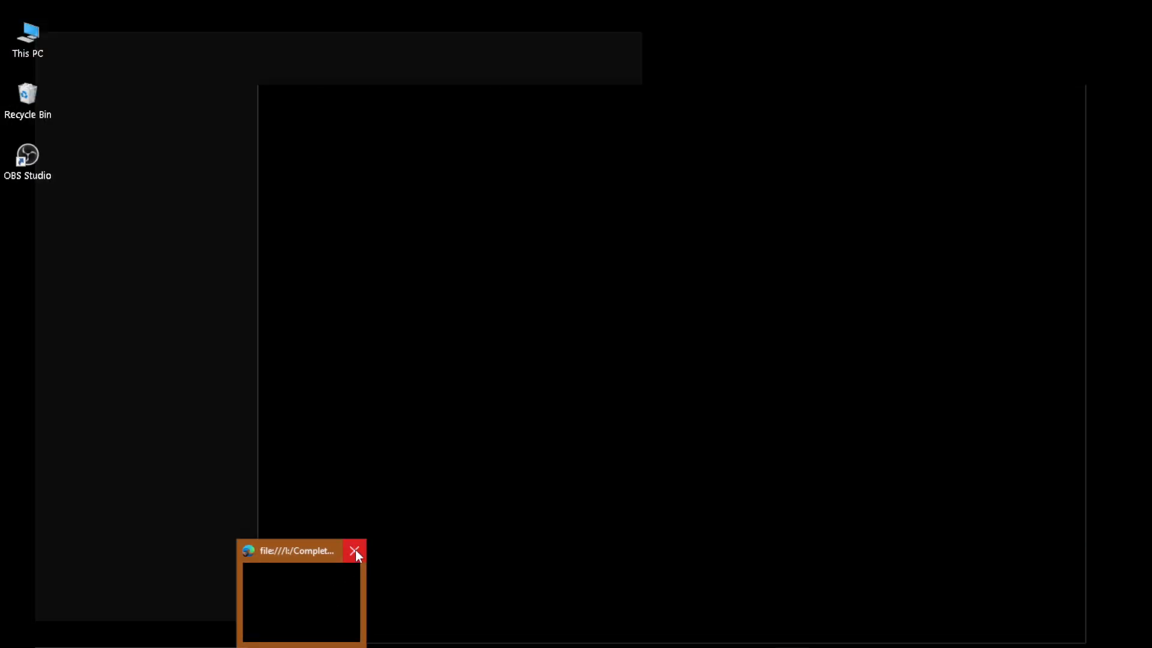
{"action": "left_click", "coordinate": [355, 550]}
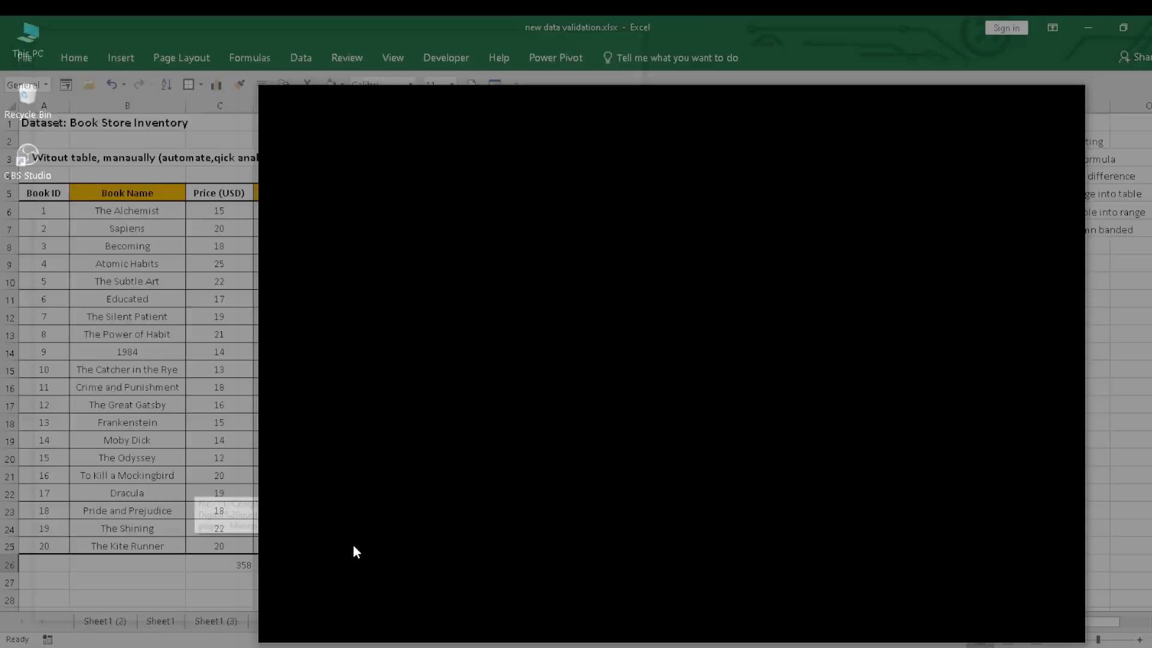
{"action": "left_click", "coordinate": [353, 551]}
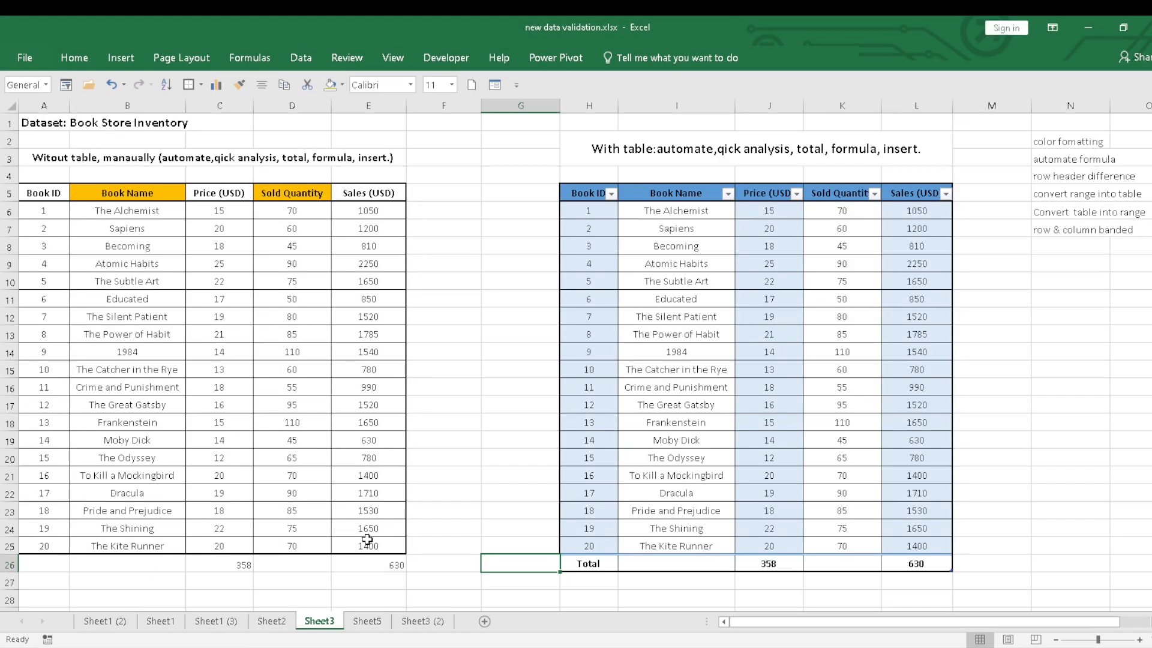
Insert slicers for the Book ID and Book Name fields of the blue table
{"action": "left_click", "coordinate": [502, 412]}
{"action": "left_click_drag", "start_coordinate": [585, 196], "coordinate": [909, 542]}
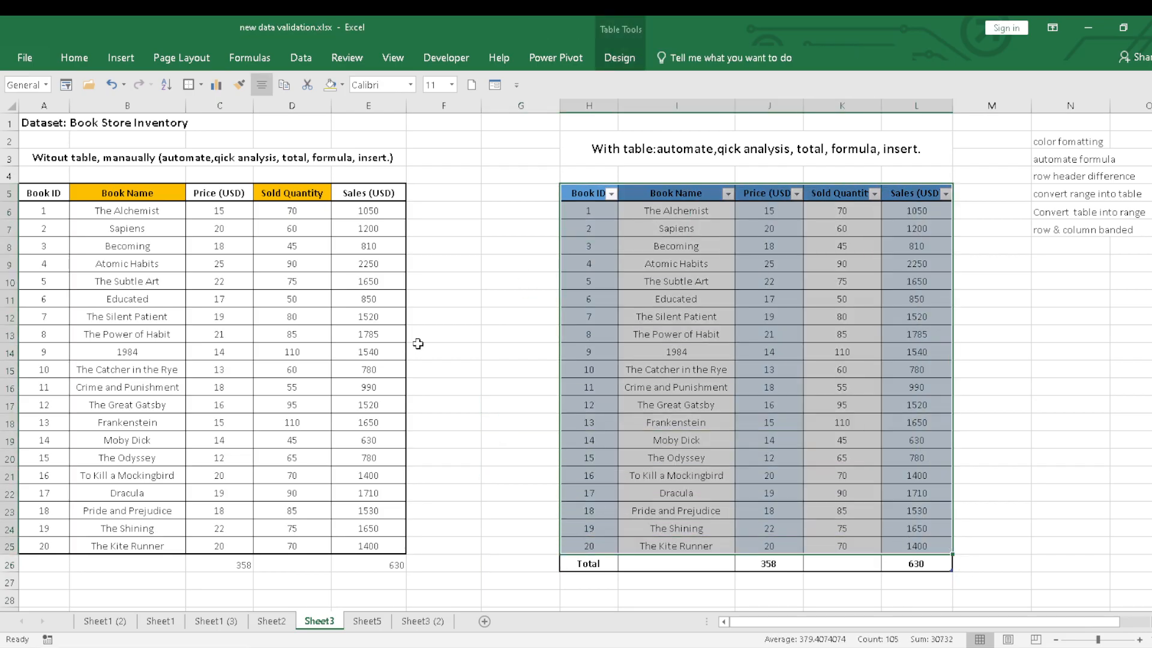
{"action": "left_click", "coordinate": [120, 59]}
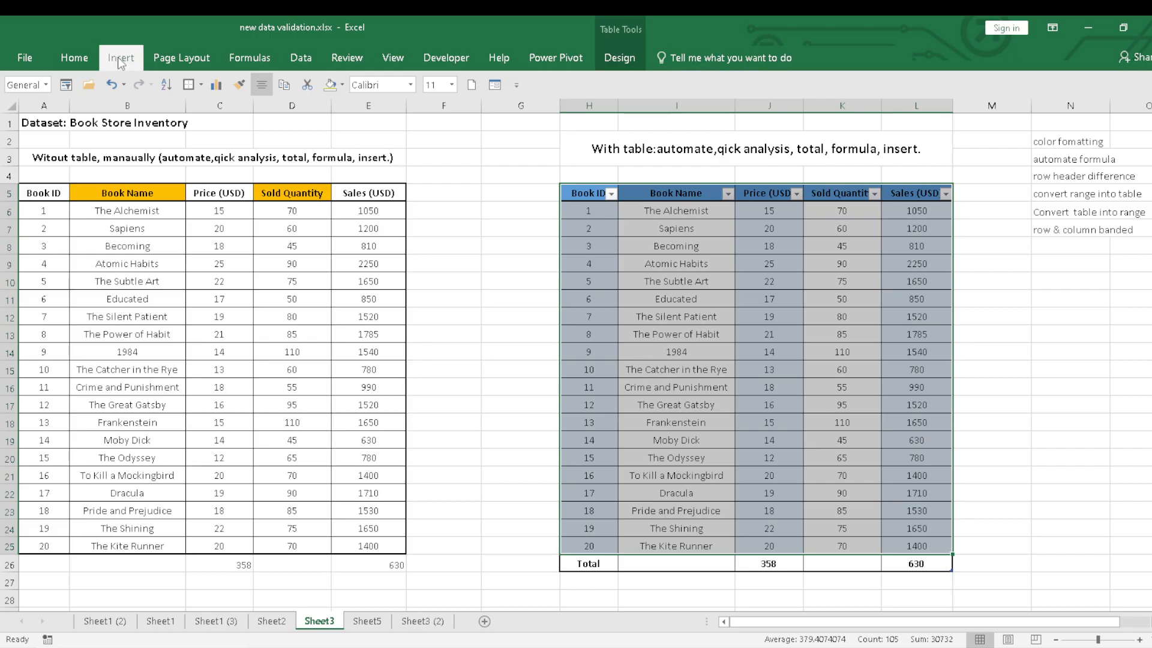
{"action": "left_click", "coordinate": [826, 113]}
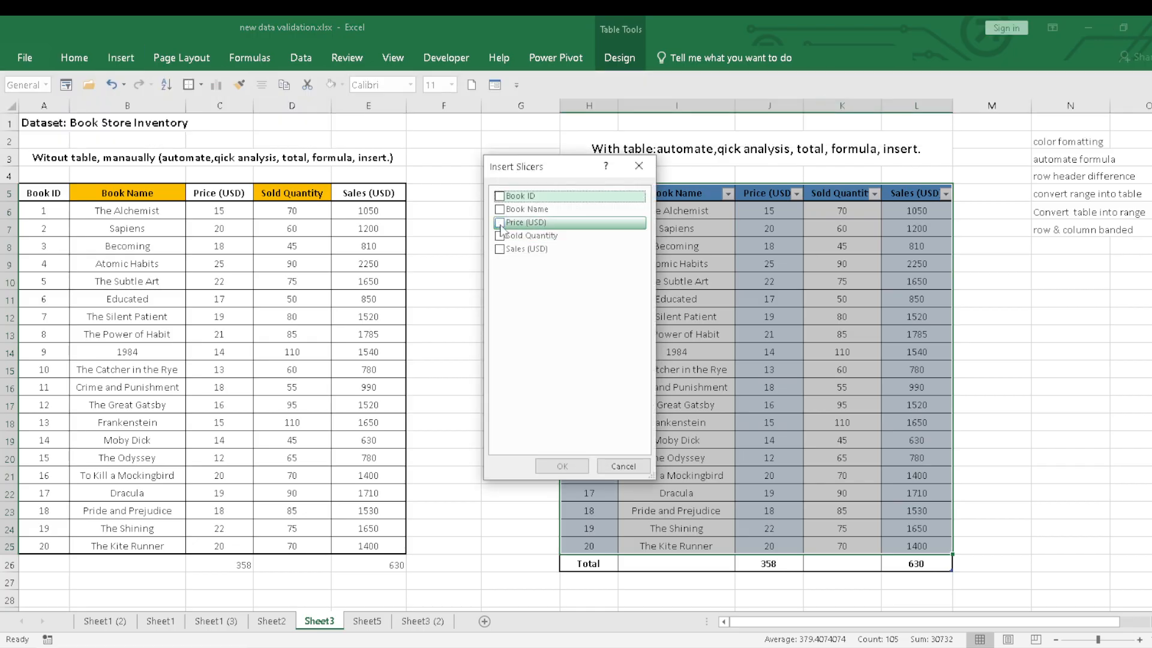
{"action": "left_click", "coordinate": [499, 209]}
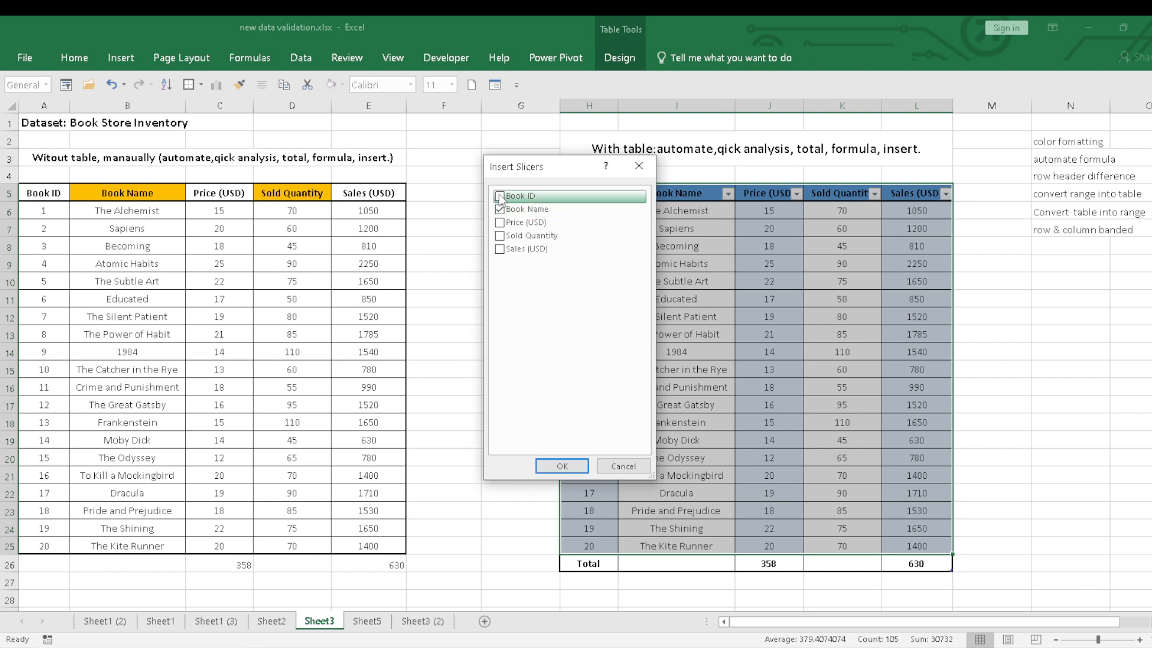
{"action": "left_click", "coordinate": [500, 196]}
{"action": "left_click", "coordinate": [562, 467]}
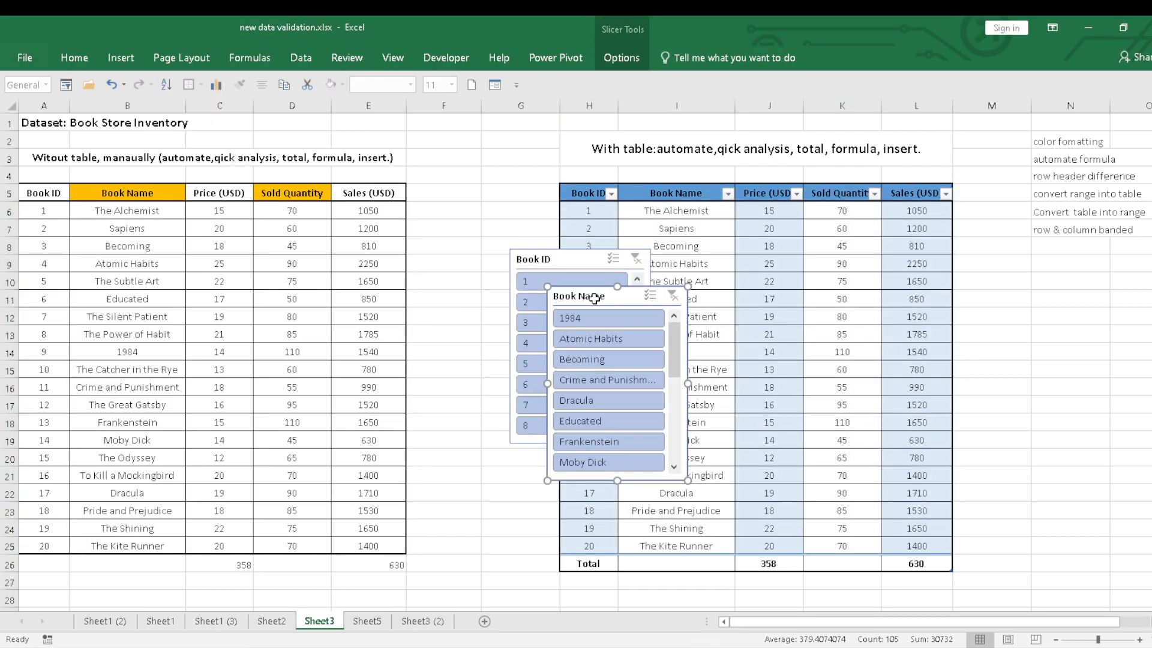
Arrange both slicers in the gap between the datasets, with Book Name sized to fit its full titles and Book ID beneath it
{"action": "left_click_drag", "start_coordinate": [454, 203], "coordinate": [453, 166]}
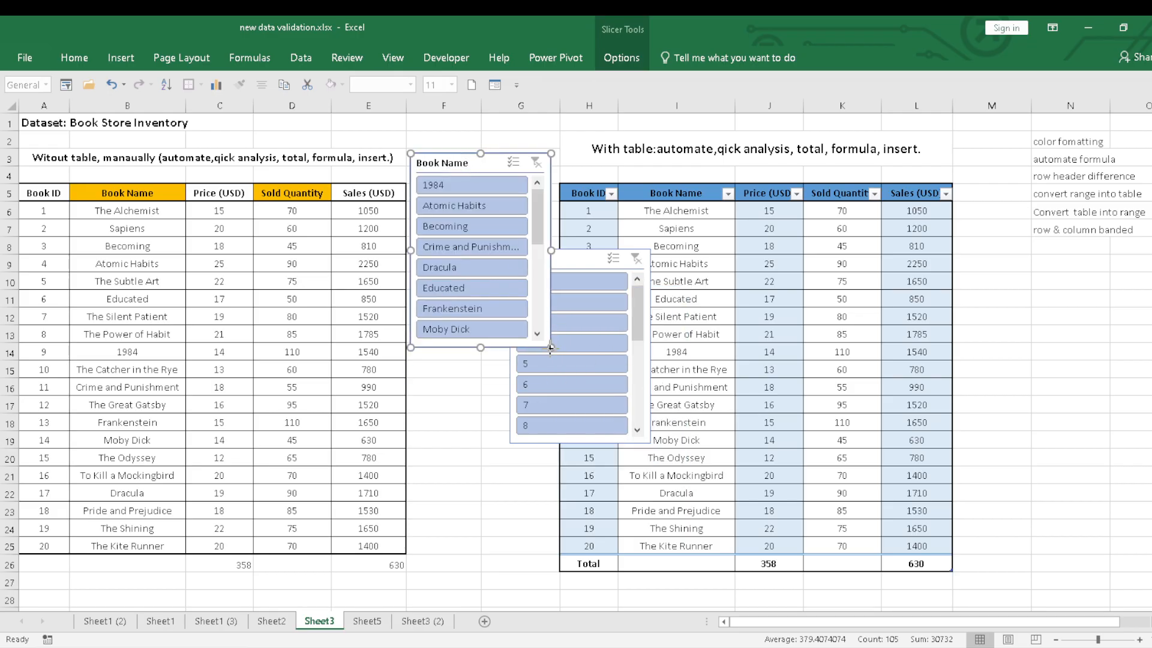
{"action": "left_click_drag", "start_coordinate": [551, 346], "coordinate": [494, 326]}
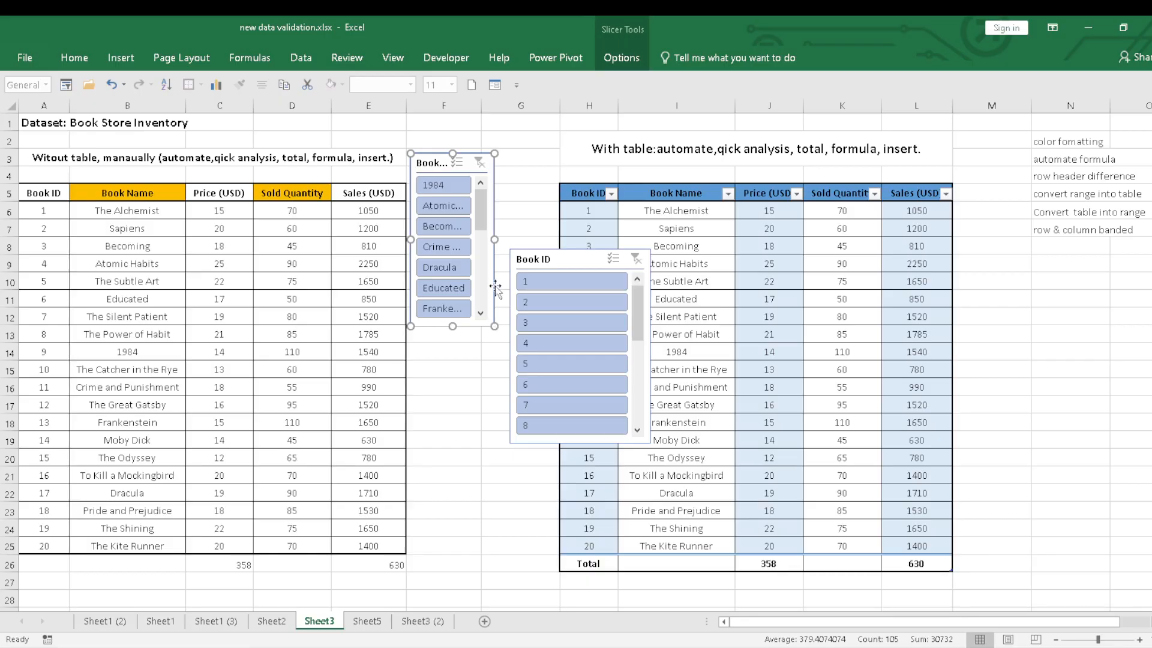
{"action": "left_click_drag", "start_coordinate": [571, 262], "coordinate": [752, 237]}
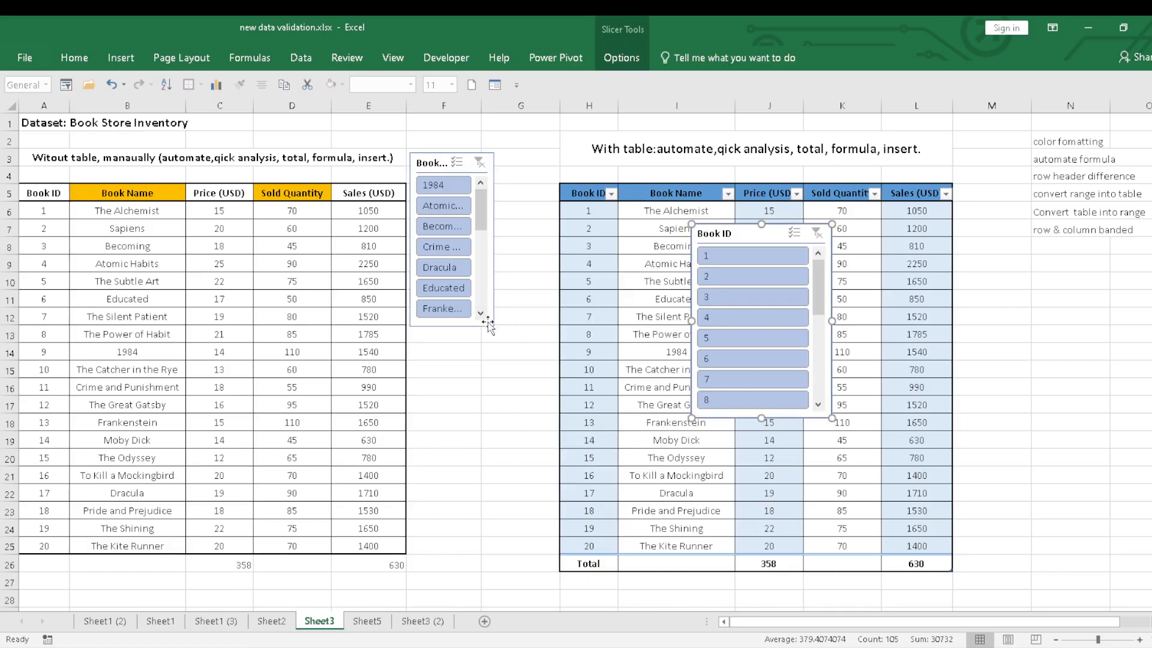
{"action": "left_click", "coordinate": [487, 264]}
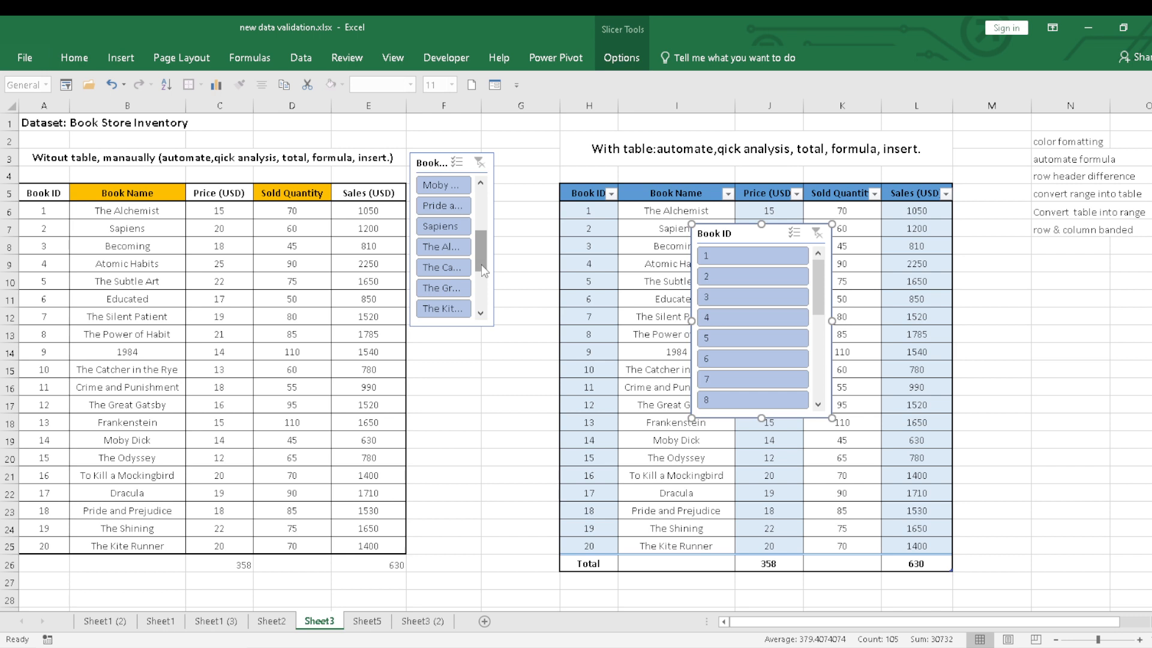
{"action": "left_click", "coordinate": [436, 164]}
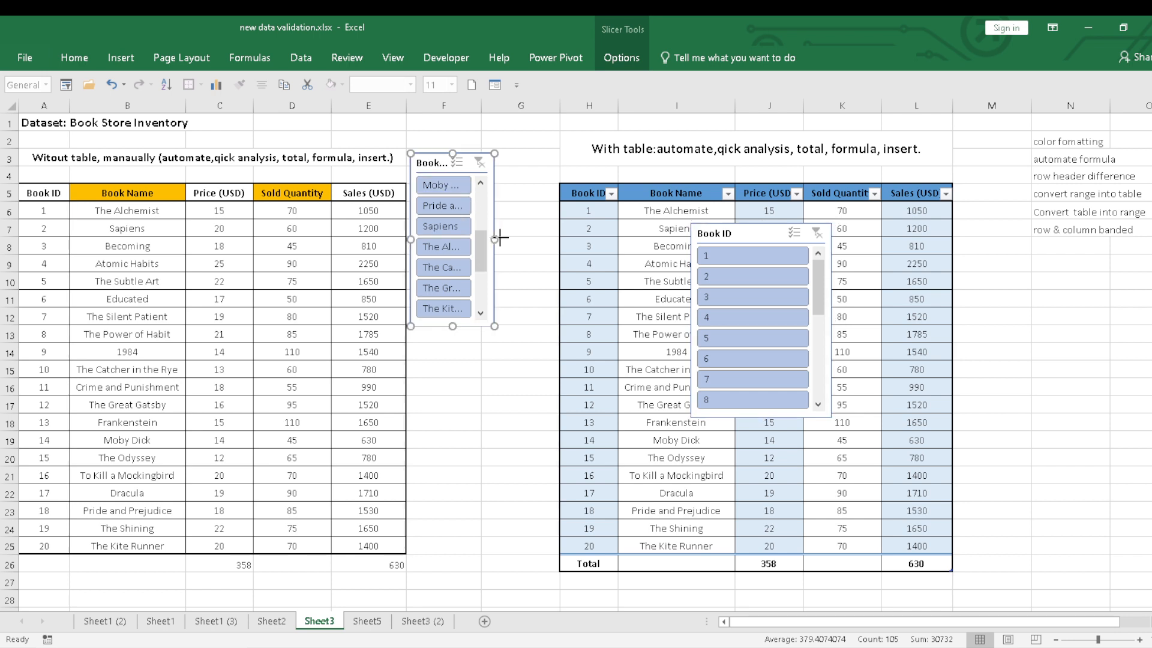
{"action": "left_click_drag", "start_coordinate": [500, 238], "coordinate": [555, 239]}
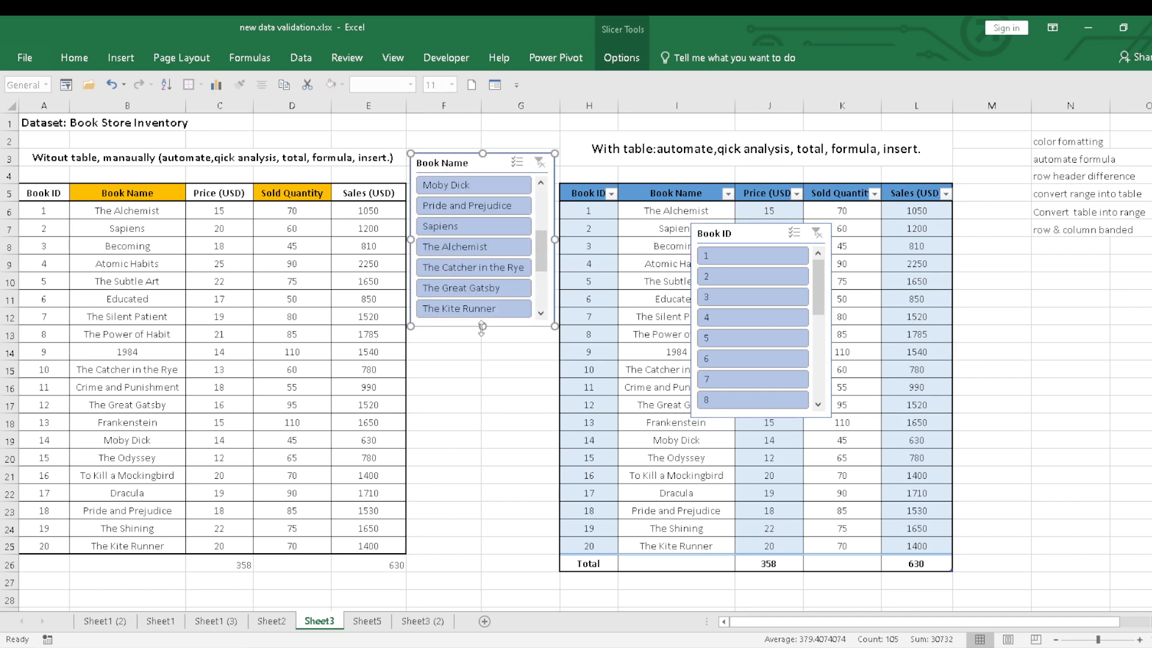
{"action": "left_click_drag", "start_coordinate": [482, 327], "coordinate": [481, 363]}
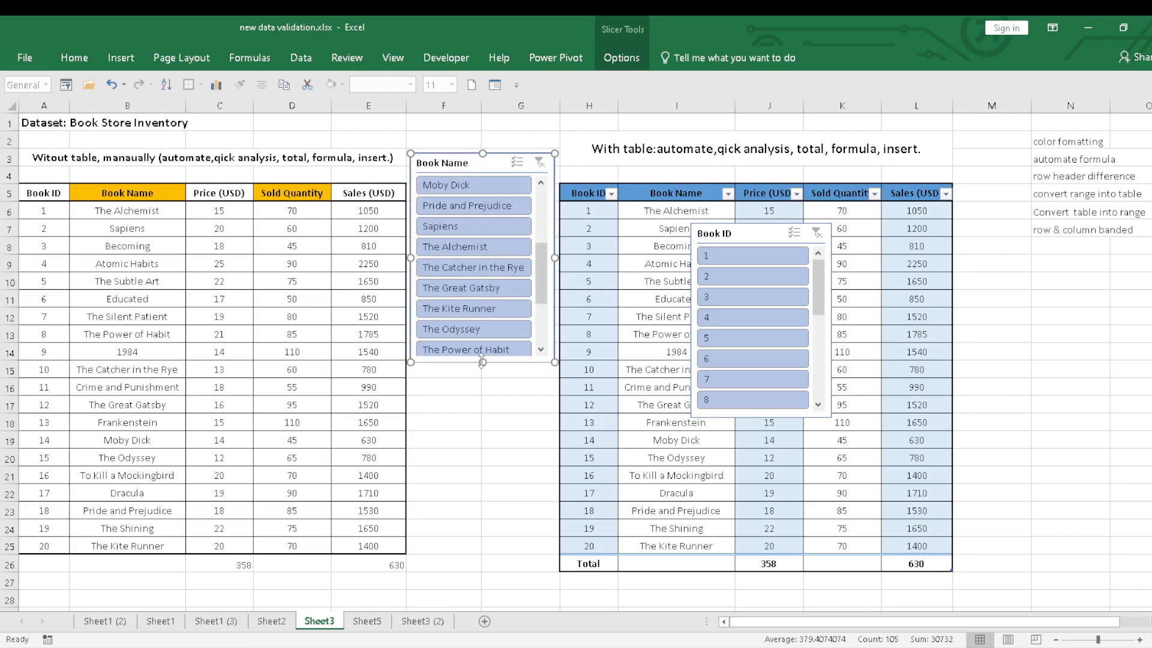
{"action": "left_click_drag", "start_coordinate": [764, 232], "coordinate": [483, 382]}
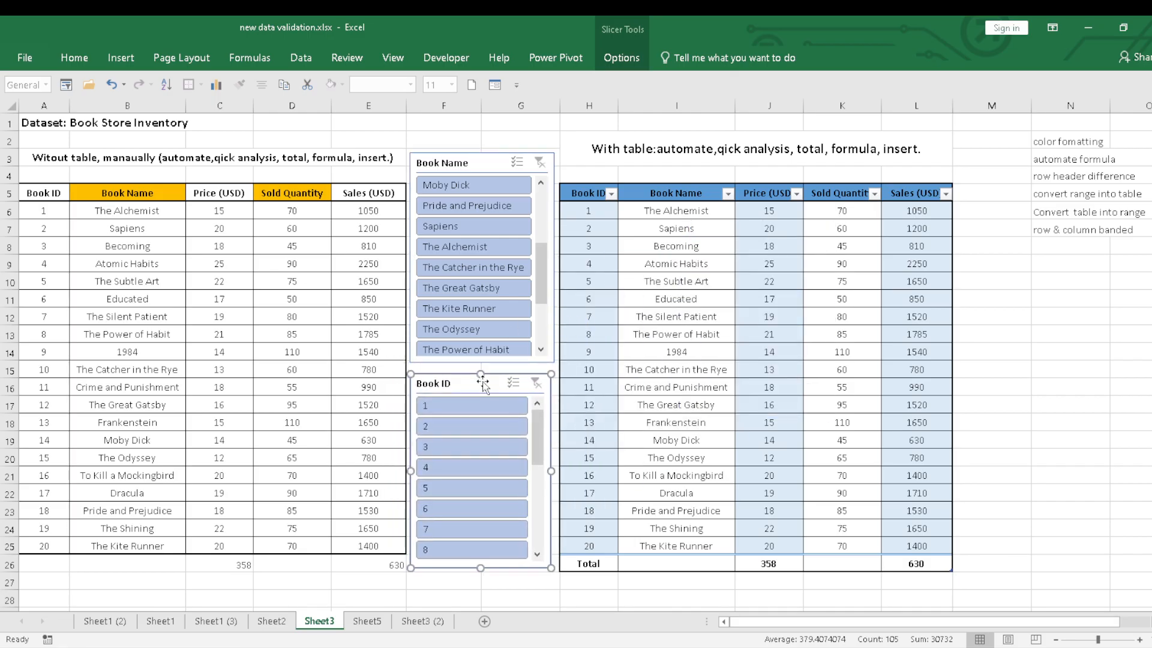
Enter the note "slicer" in cell N8 below the other topic notes
{"action": "left_click", "coordinate": [1068, 247]}
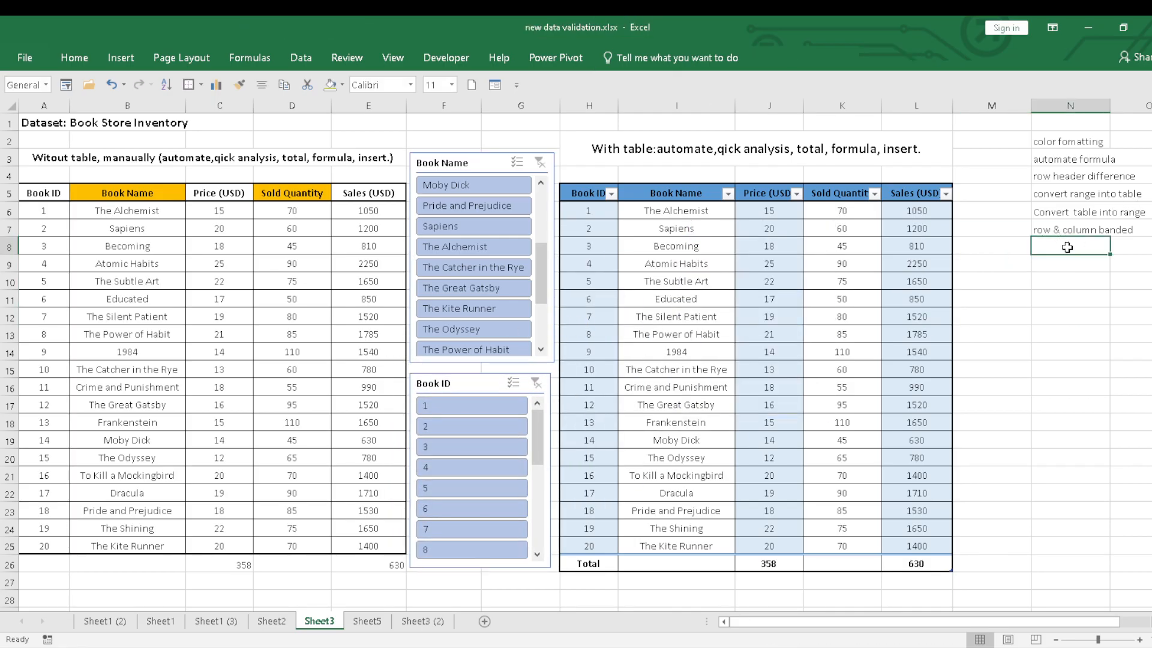
{"action": "type", "text": "s"}
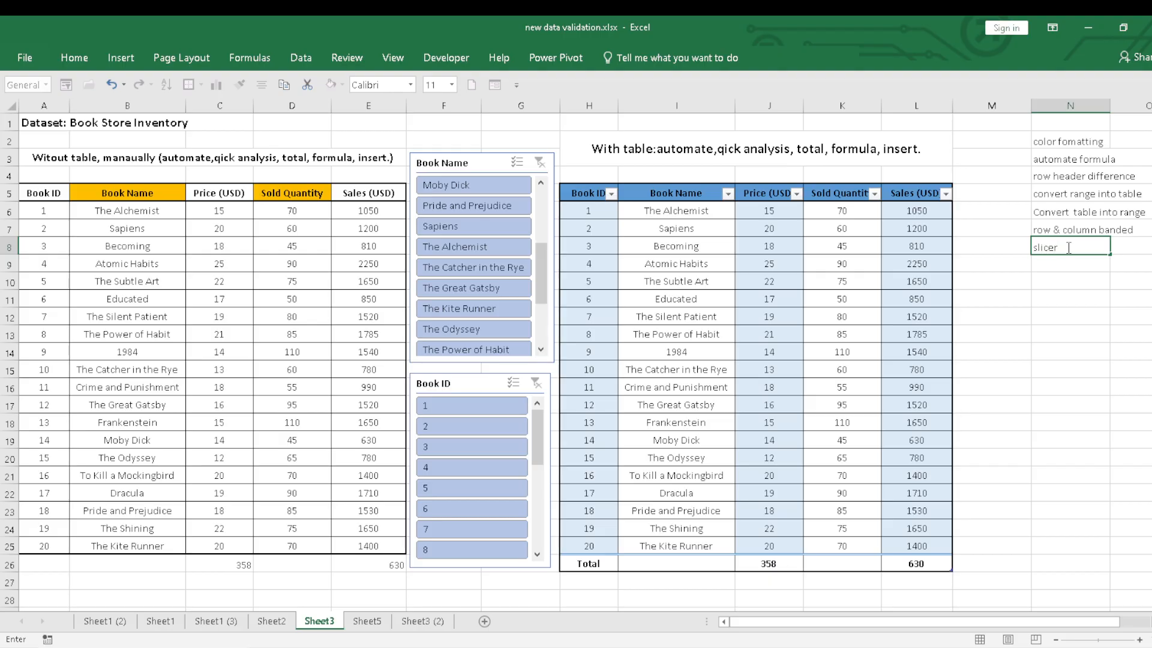
{"action": "type", "text": "licer"}
{"action": "key", "text": "Return"}
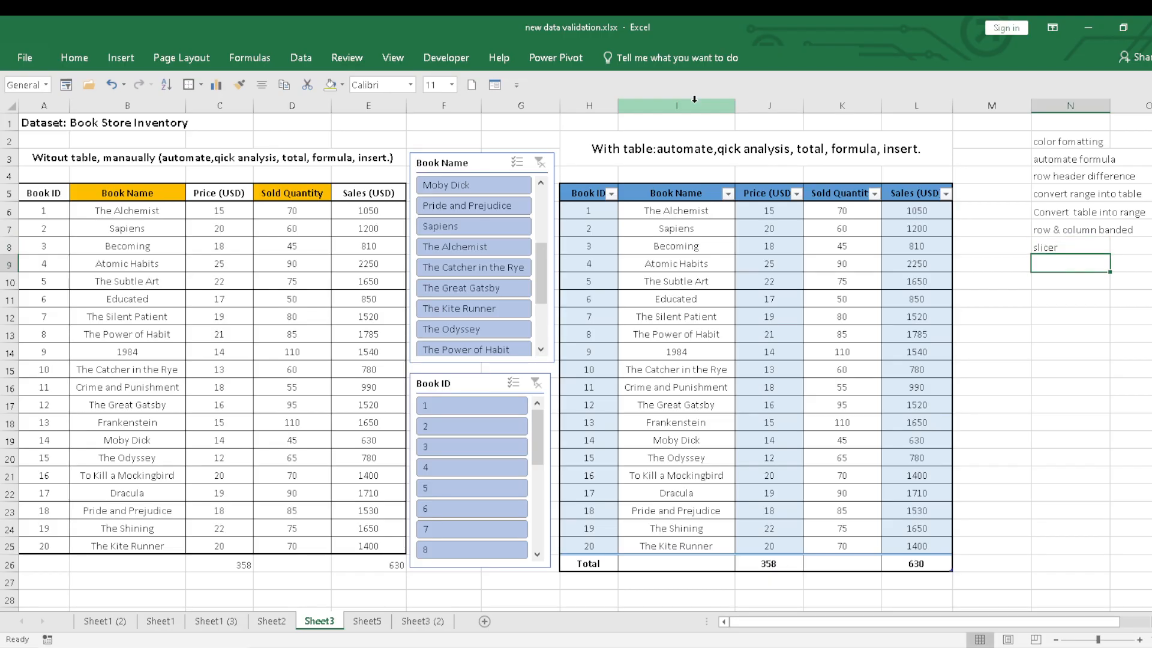
Move the Book Name slicer slightly higher, away from the Book ID slicer
{"action": "left_click", "coordinate": [467, 163]}
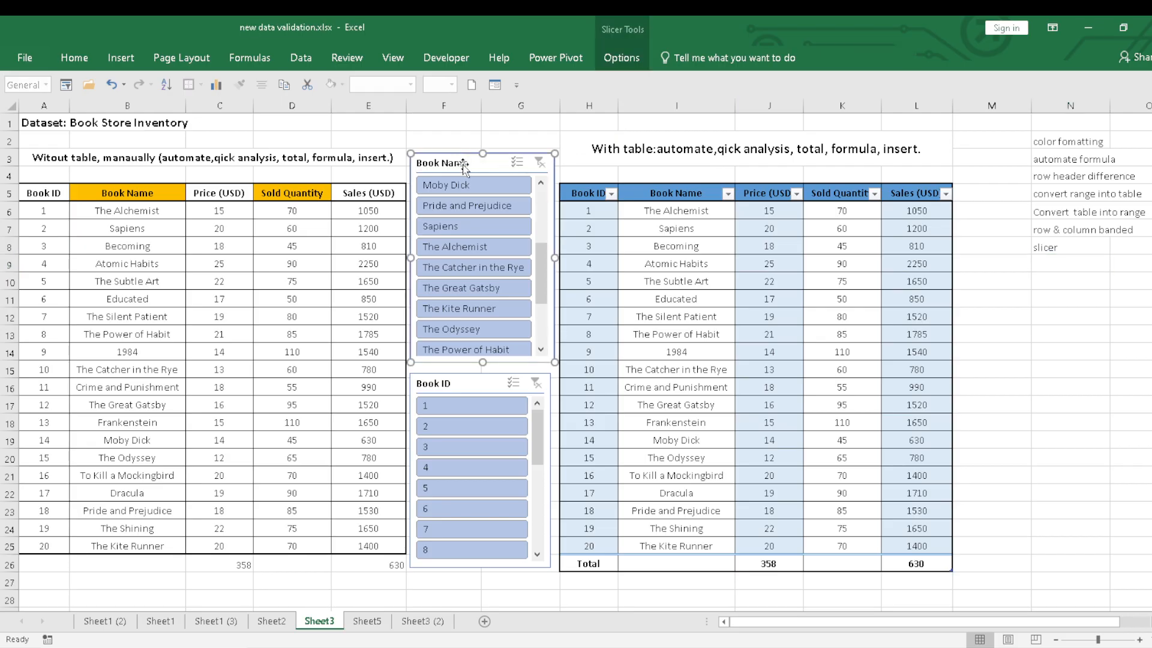
{"action": "mouse_move", "coordinate": [467, 165]}
{"action": "left_mouse_down"}
{"action": "mouse_move", "coordinate": [647, 177]}
{"action": "mouse_move", "coordinate": [463, 153]}
{"action": "left_mouse_up"}
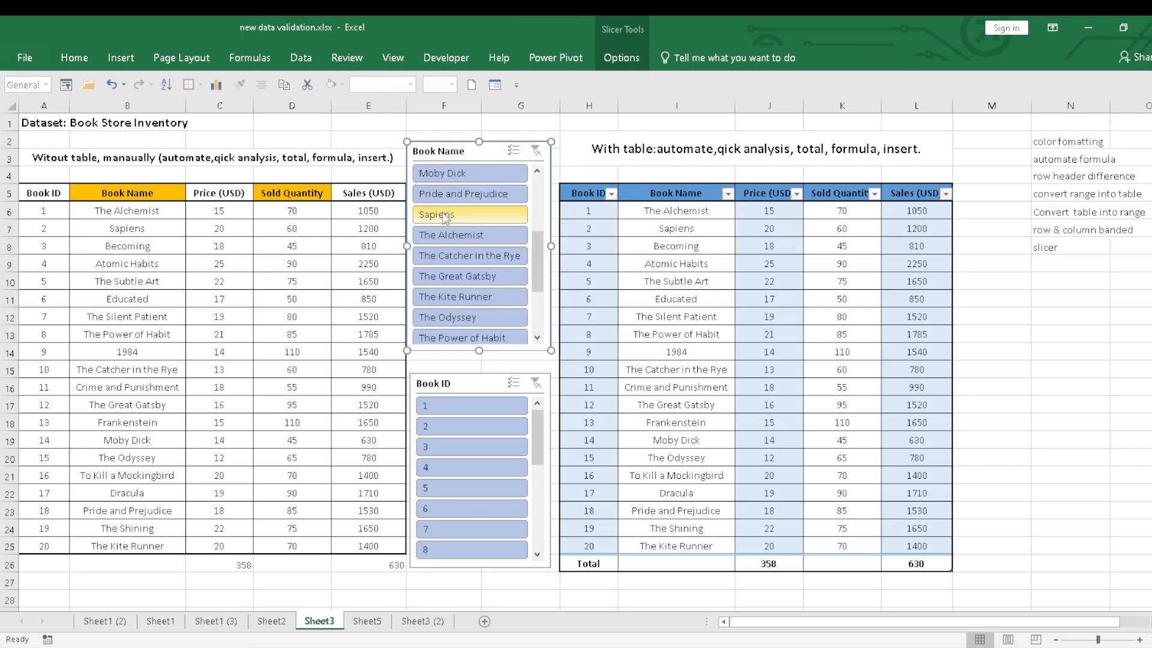
Filter the table by individual titles in the Book Name slicer, such as The Alchemist and The Kite Runner, and clear the filter
{"action": "left_click", "coordinate": [443, 214]}
{"action": "left_click", "coordinate": [459, 237]}
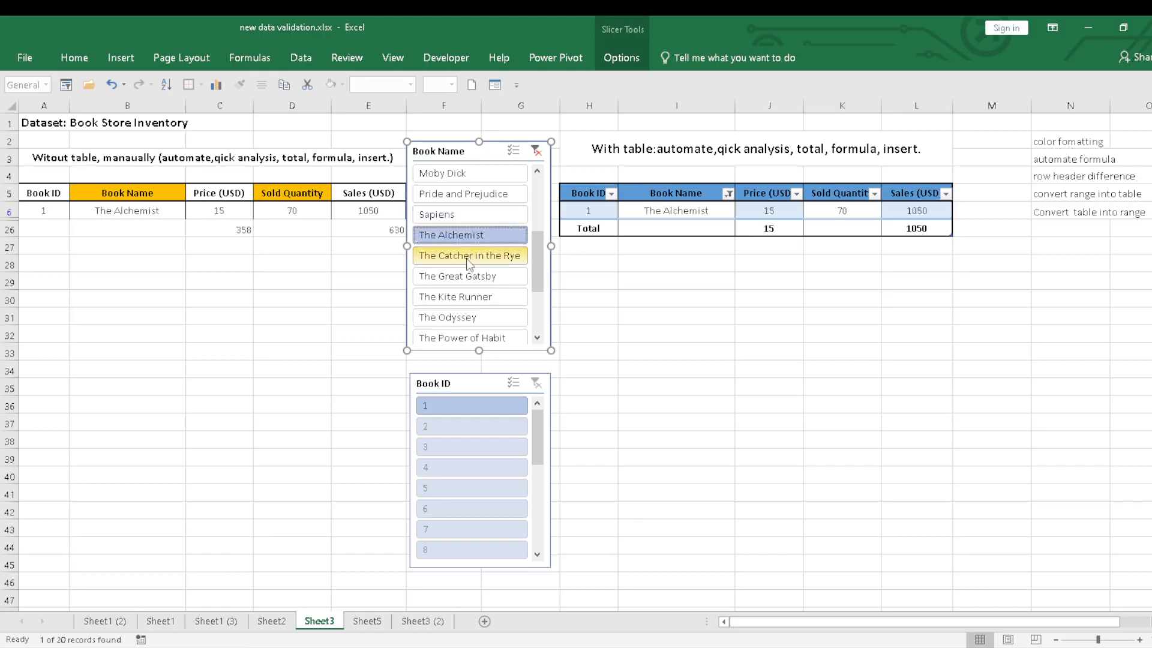
{"action": "left_click", "coordinate": [468, 260]}
{"action": "left_click", "coordinate": [470, 279]}
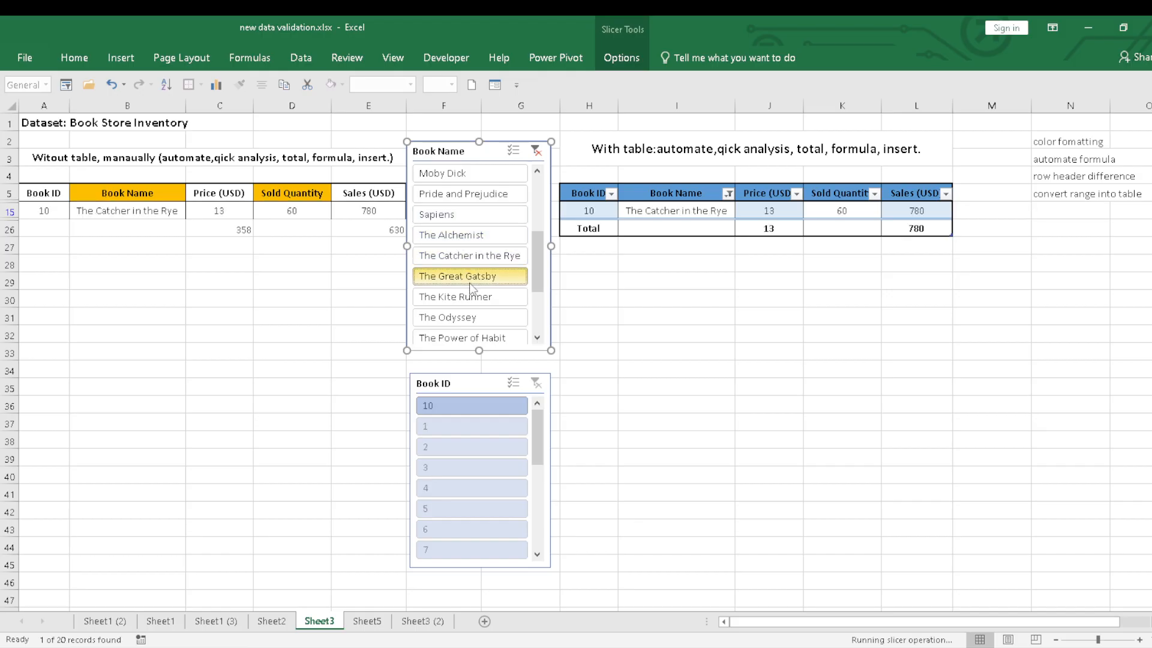
{"action": "left_click", "coordinate": [474, 298]}
{"action": "left_click", "coordinate": [478, 320]}
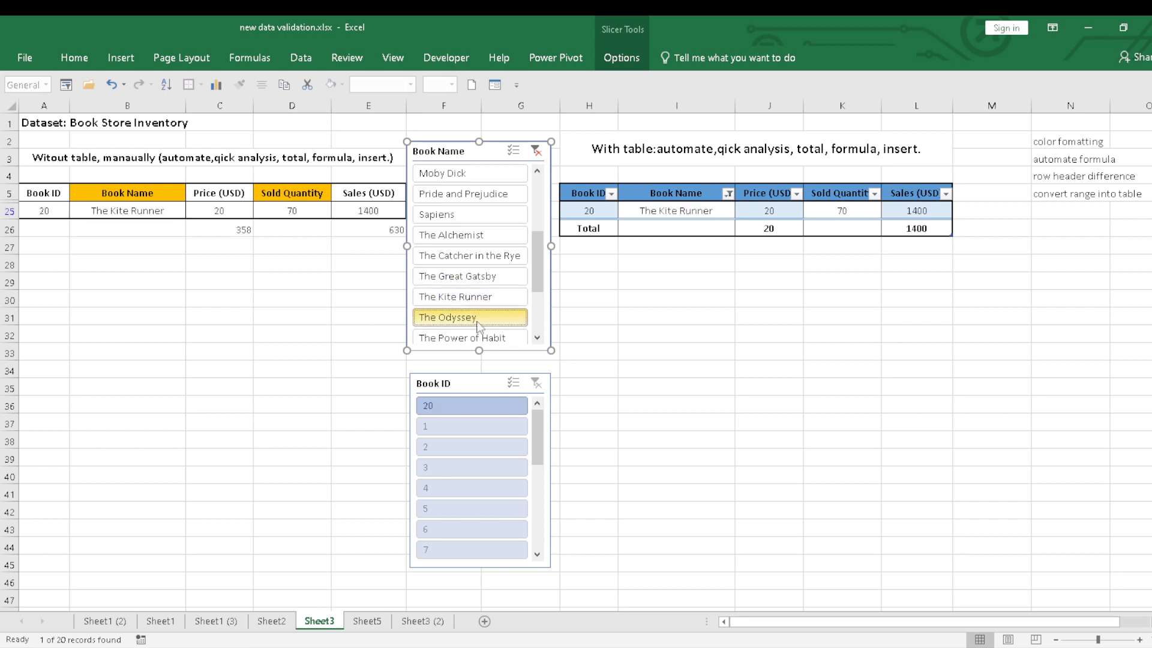
{"action": "left_click", "coordinate": [476, 338]}
{"action": "left_click", "coordinate": [460, 177]}
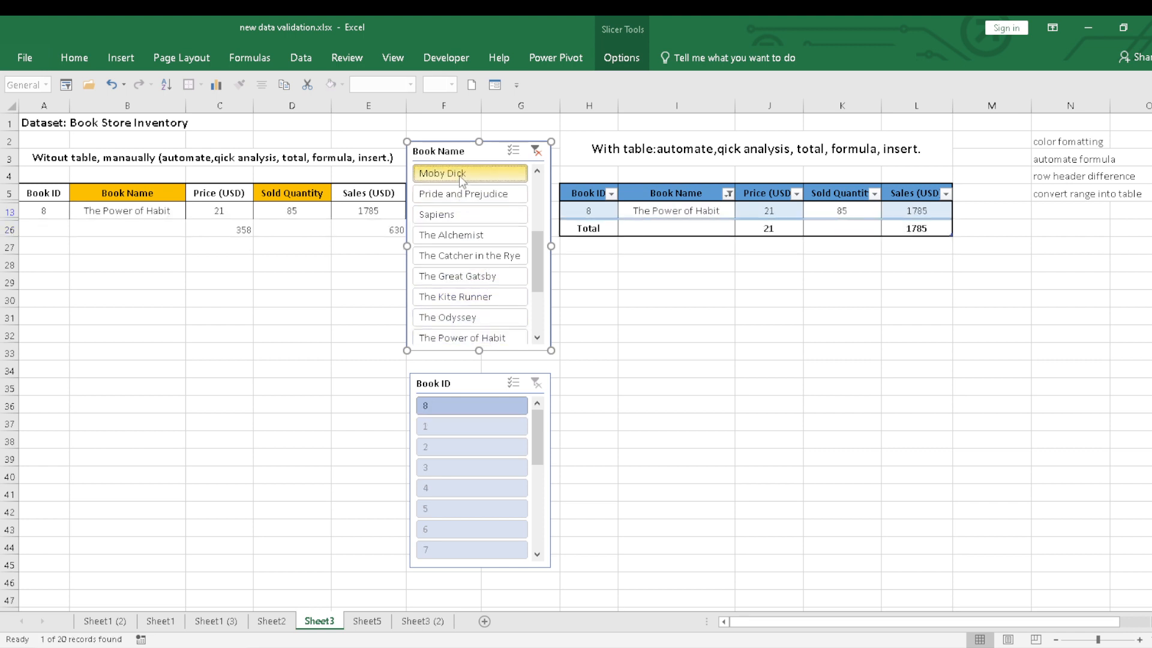
{"action": "left_click", "coordinate": [536, 151]}
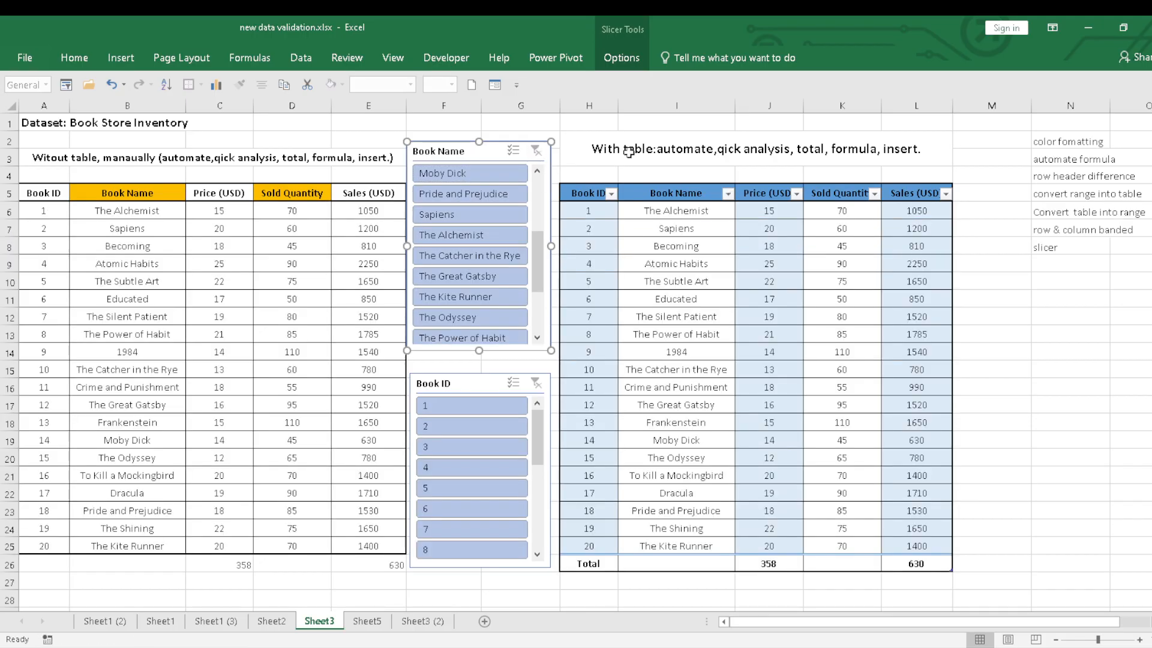
Delete the Book Name and Book ID slicers from the sheet
{"action": "right_click", "coordinate": [450, 154]}
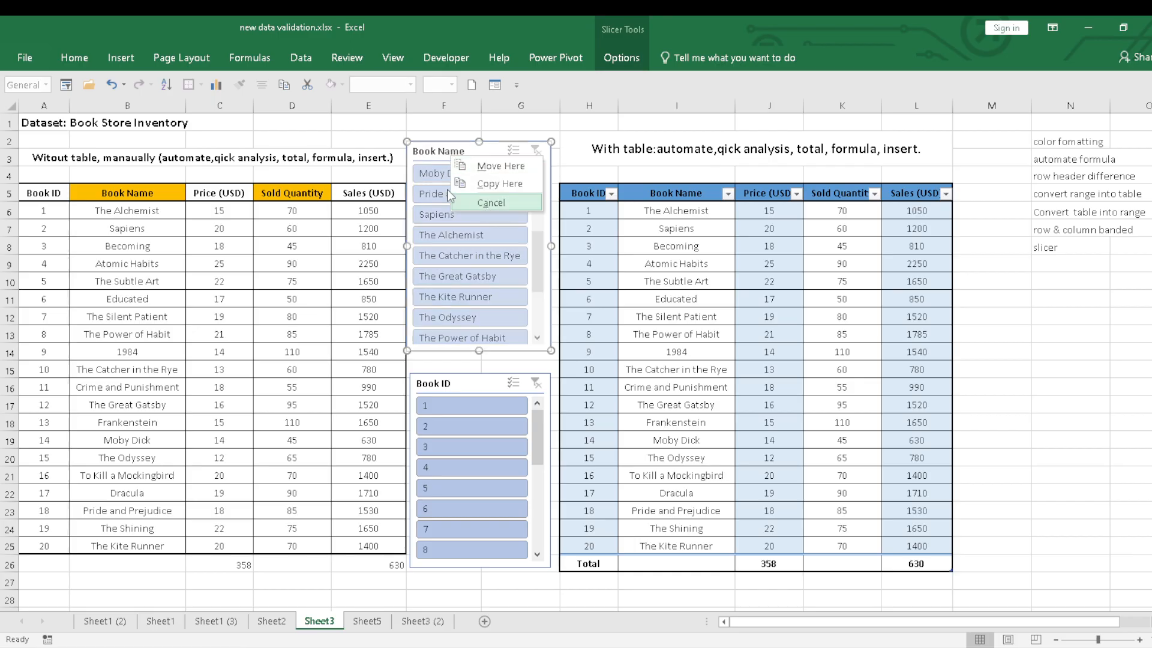
{"action": "left_click", "coordinate": [423, 155]}
{"action": "key", "text": "Delete"}
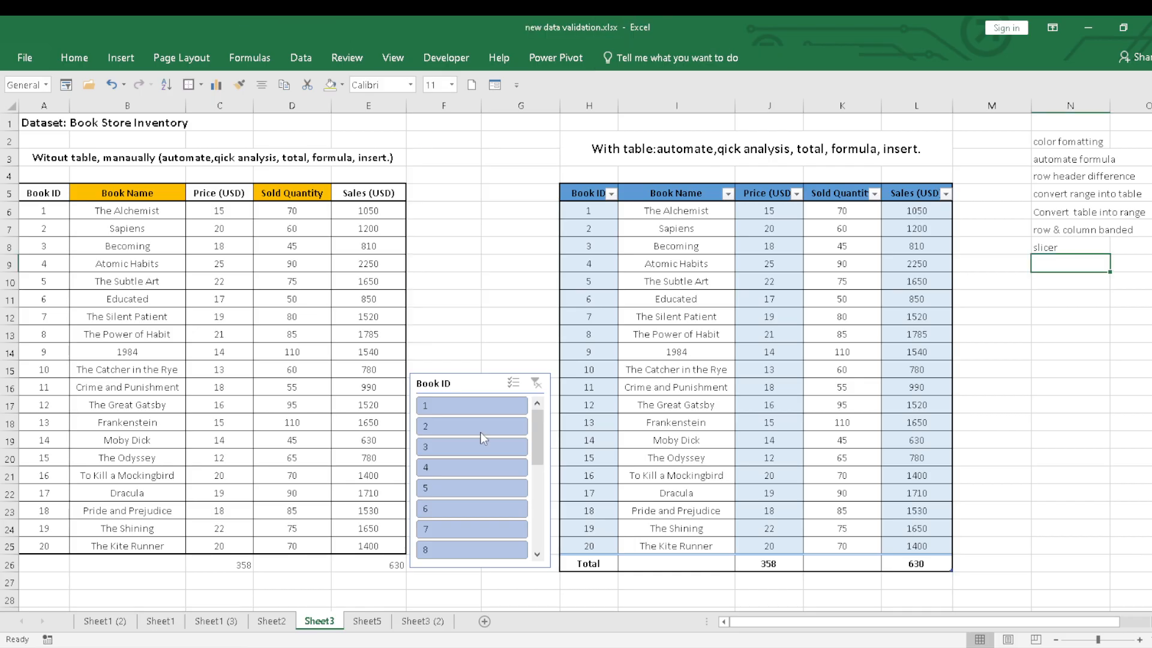
{"action": "left_click", "coordinate": [470, 382]}
{"action": "key", "text": "Delete"}
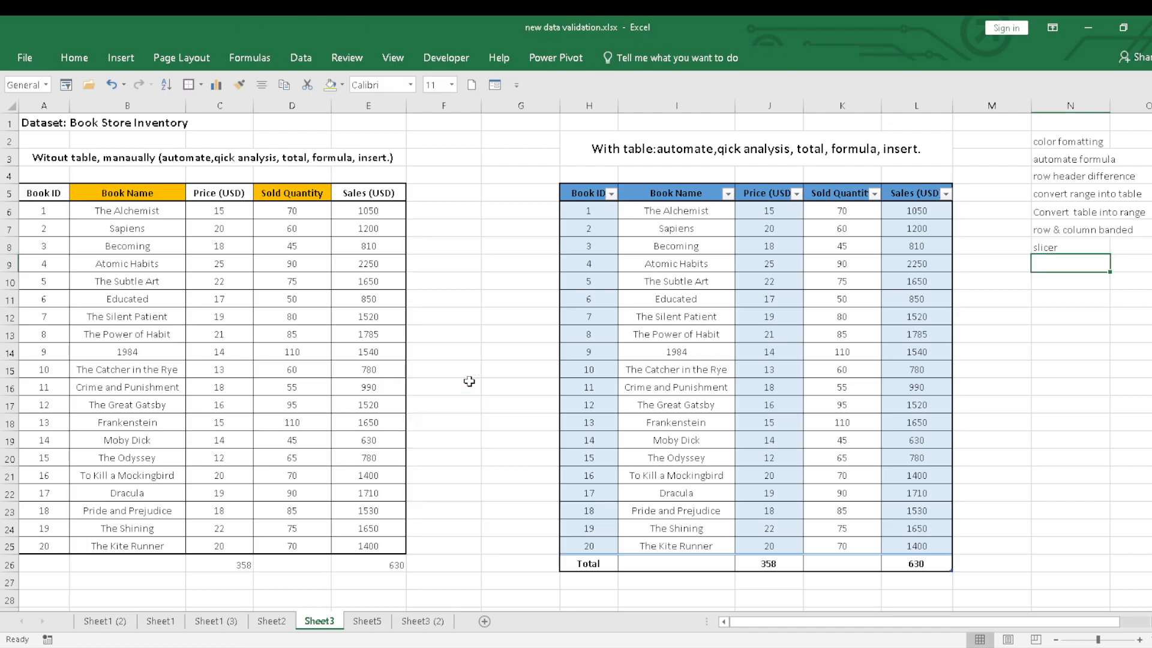
Try to insert a slicer for the plain range A5:E25 and dismiss the connections dialog
{"action": "left_click_drag", "start_coordinate": [55, 200], "coordinate": [240, 282]}
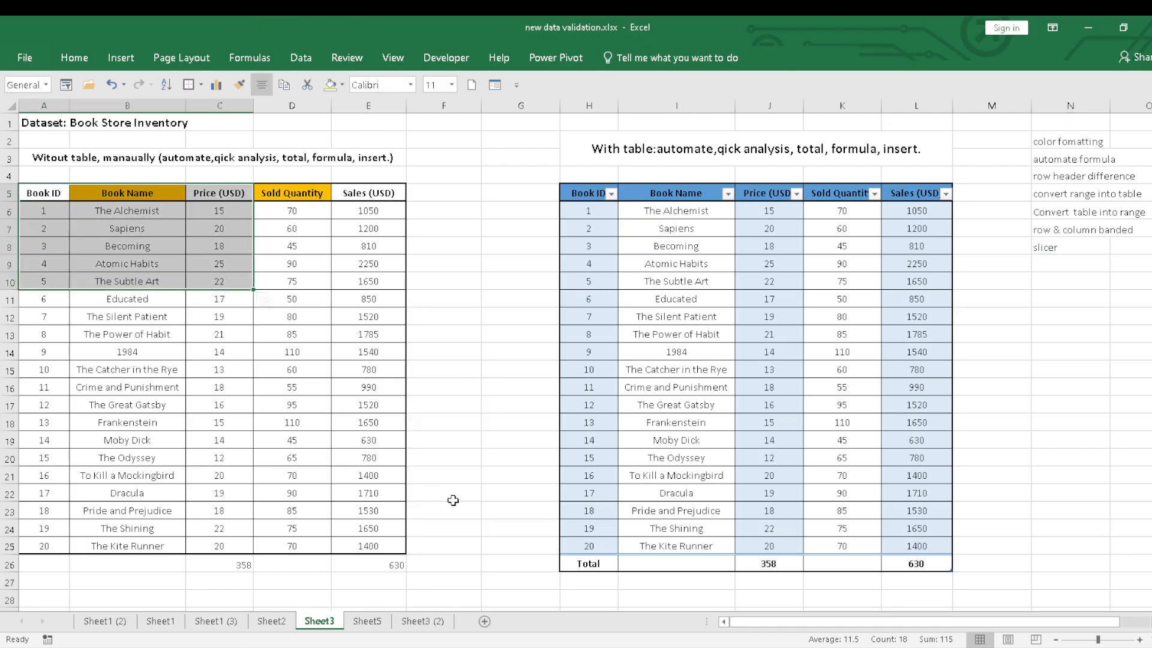
{"action": "left_click", "coordinate": [466, 298]}
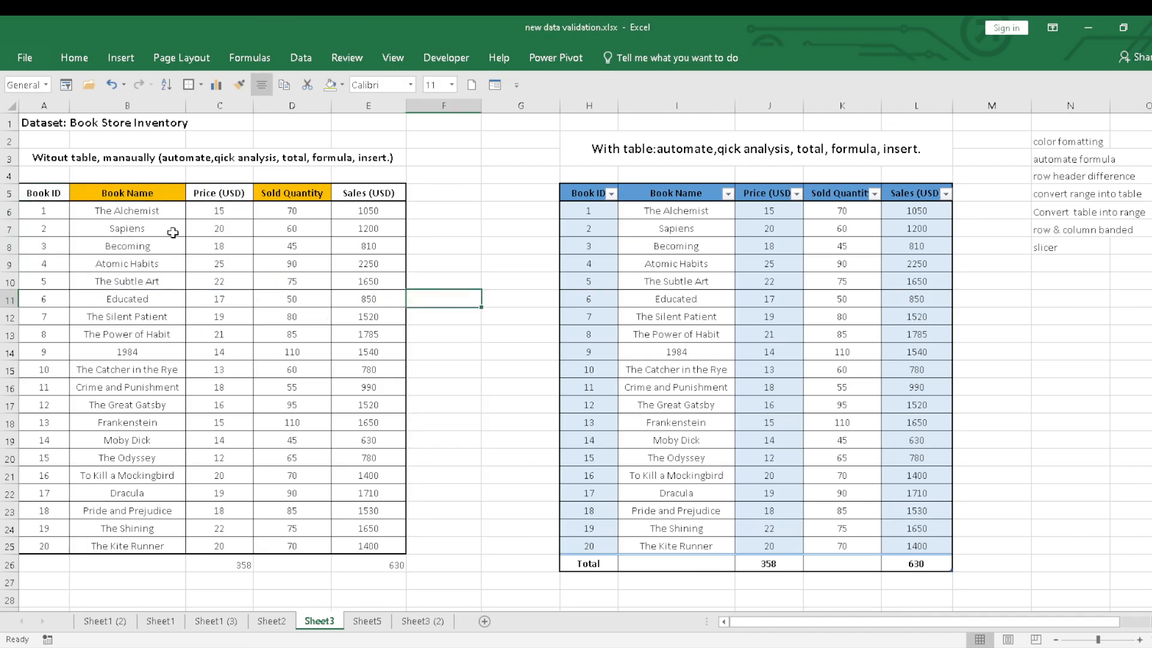
{"action": "left_click_drag", "start_coordinate": [52, 193], "coordinate": [383, 547]}
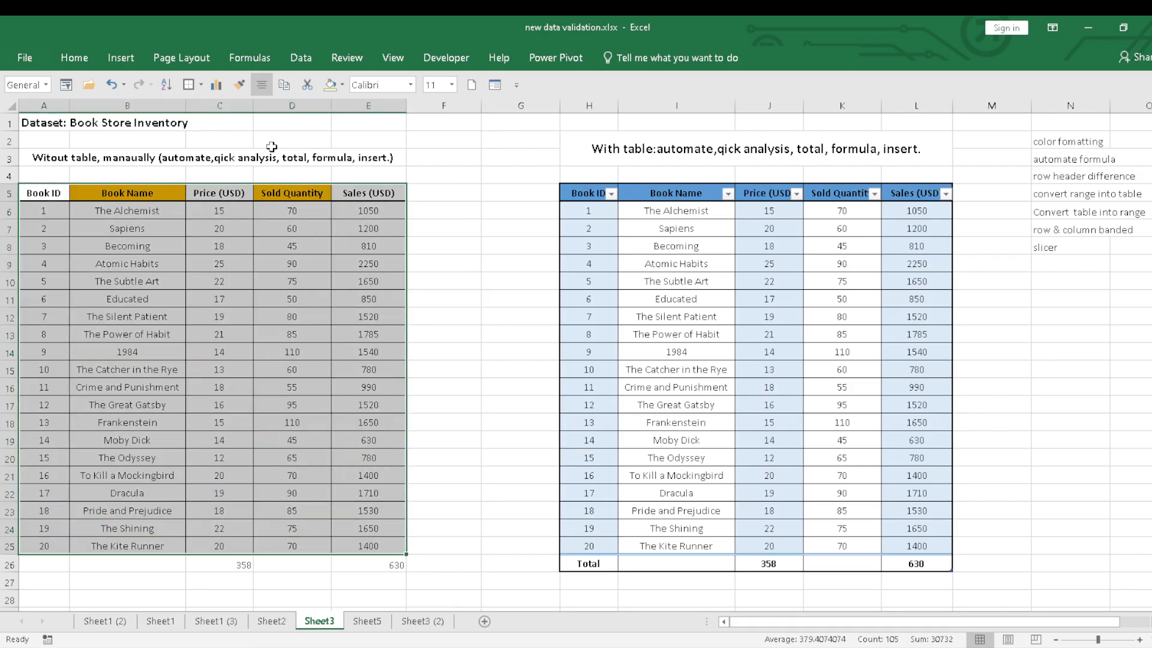
{"action": "left_click", "coordinate": [118, 54]}
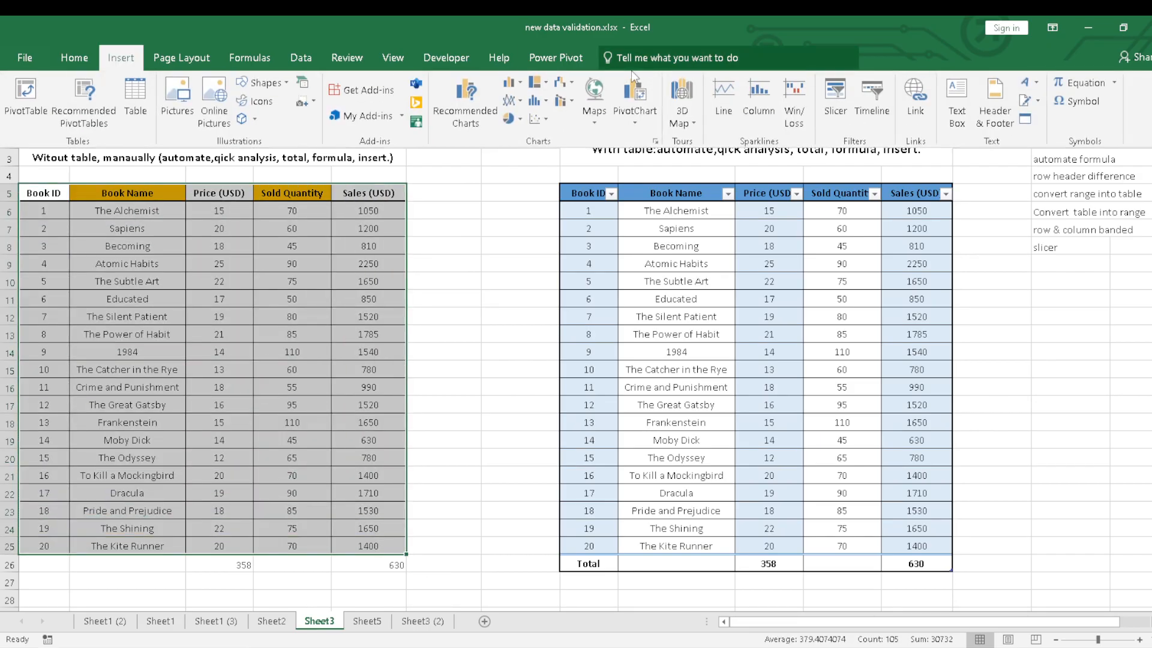
{"action": "left_click", "coordinate": [841, 113]}
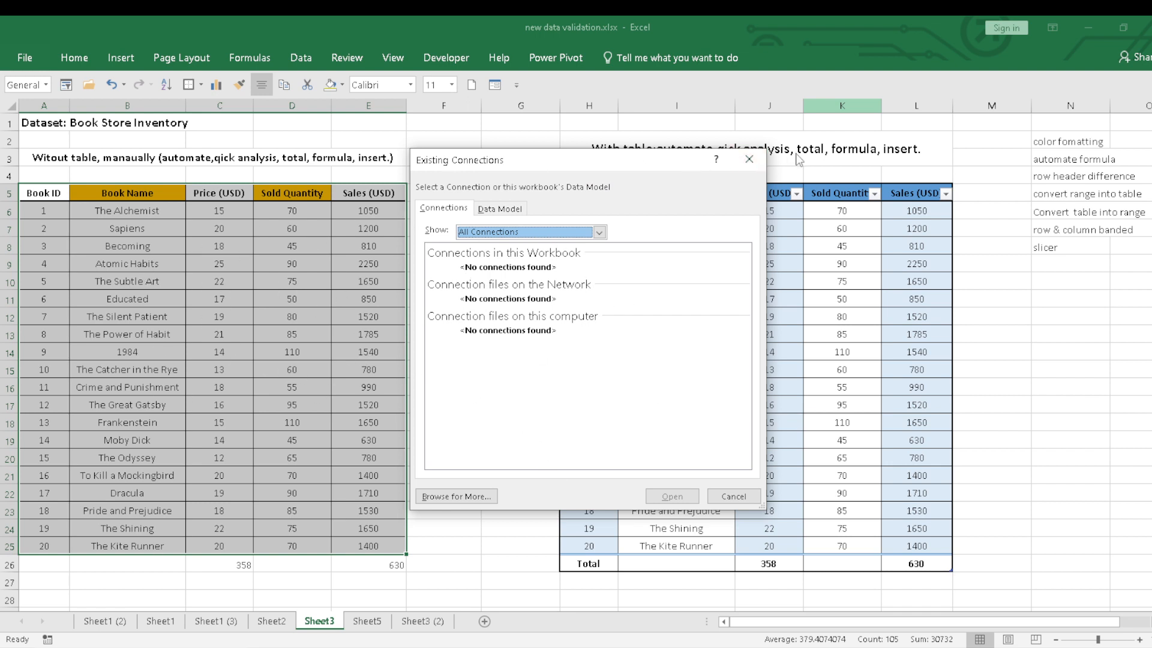
{"action": "left_click", "coordinate": [749, 159]}
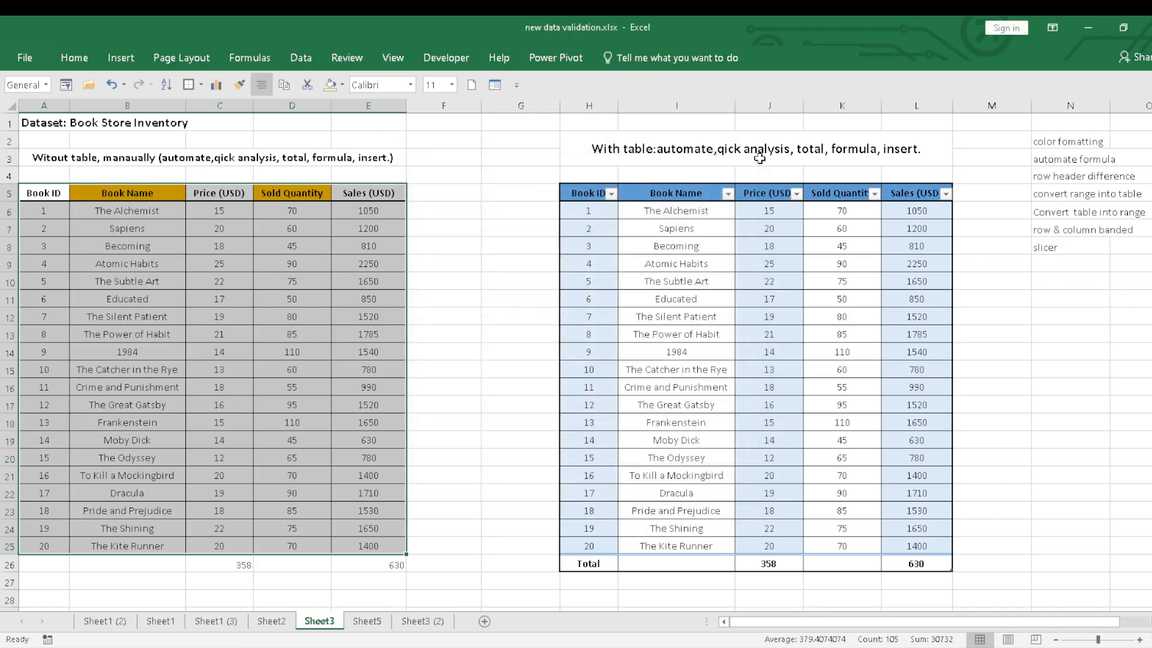
{"action": "left_click", "coordinate": [429, 190]}
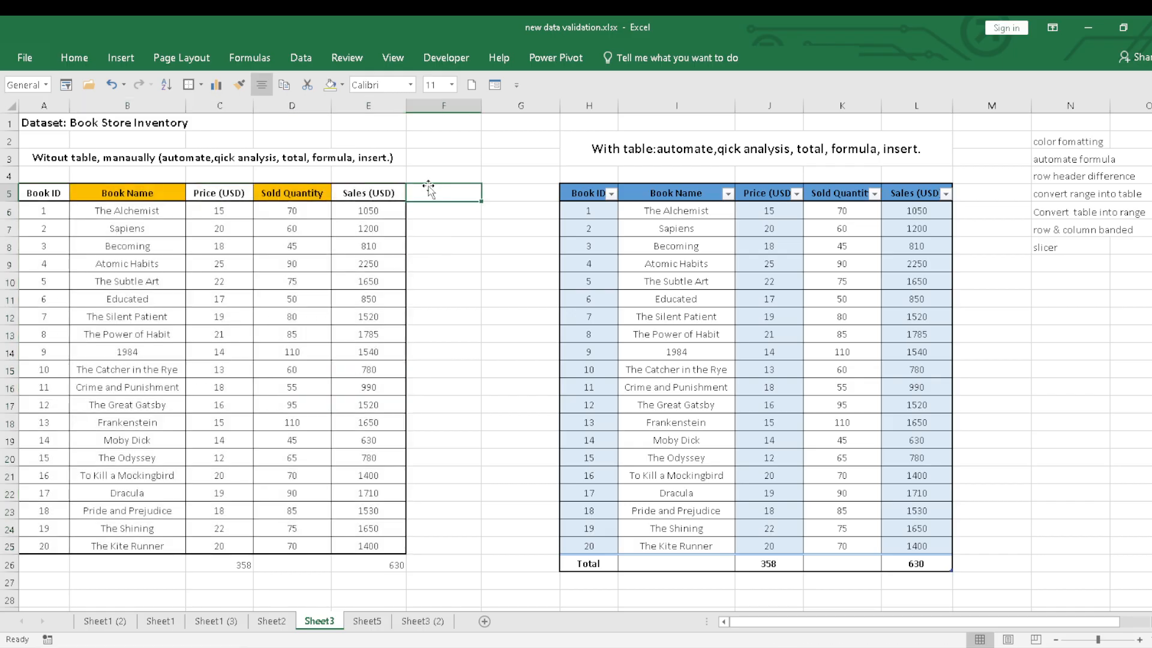
{"action": "left_click", "coordinate": [486, 312]}
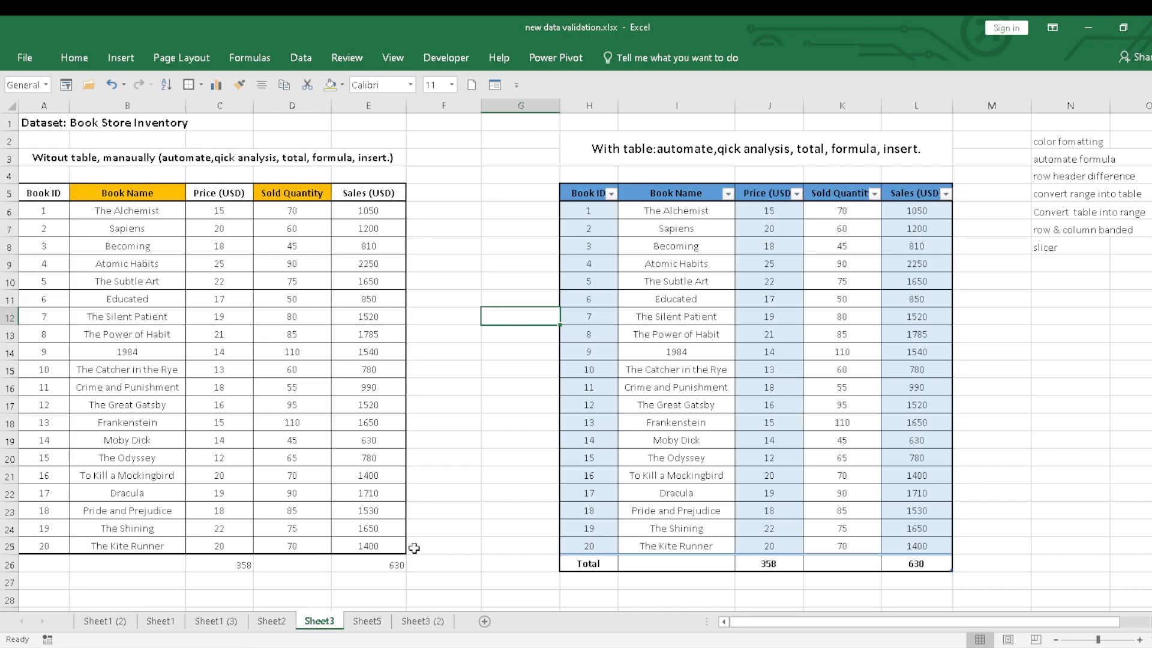
Delete the totals row 26 beneath both datasets
{"action": "left_click", "coordinate": [5, 565]}
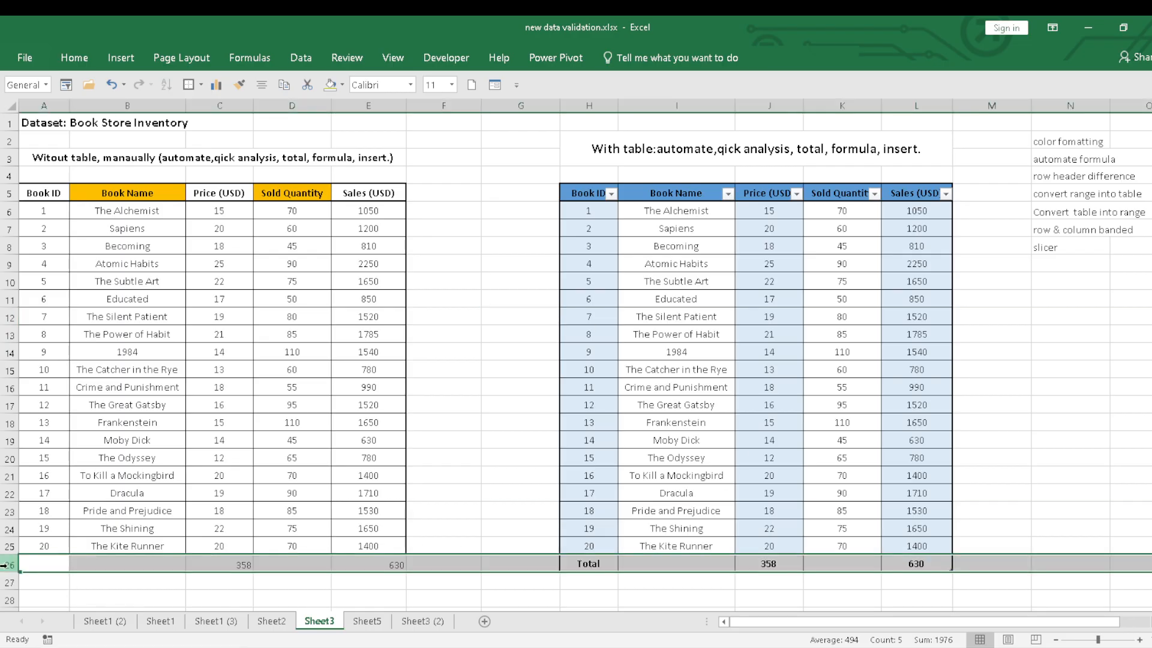
{"action": "right_click", "coordinate": [4, 565]}
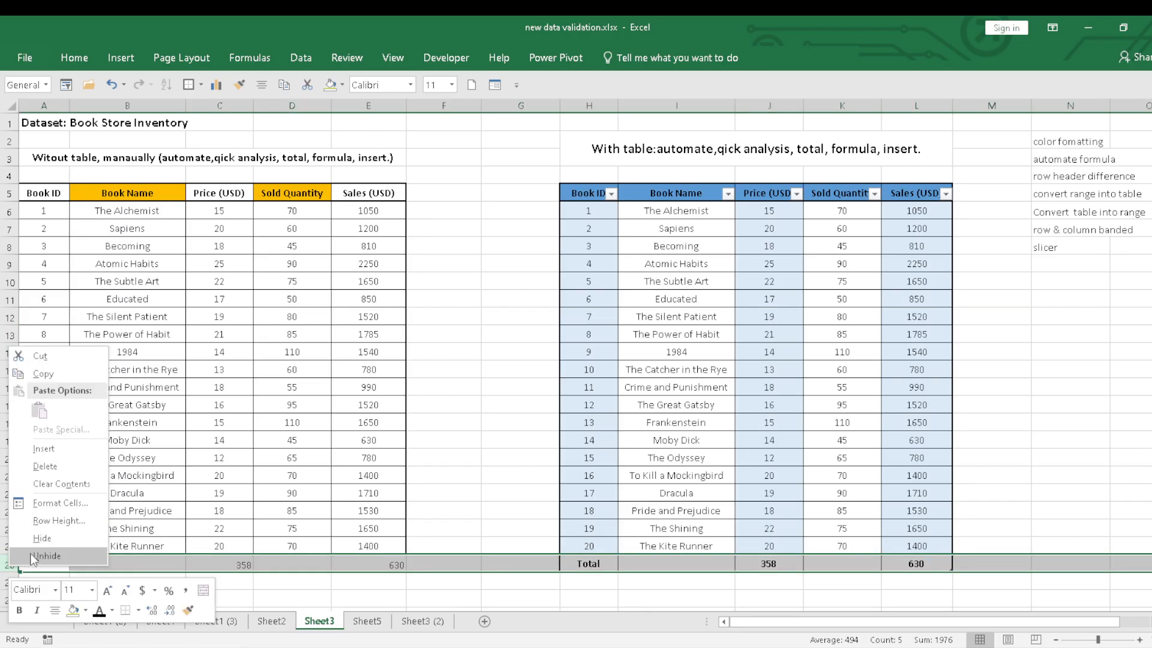
{"action": "left_click", "coordinate": [71, 467]}
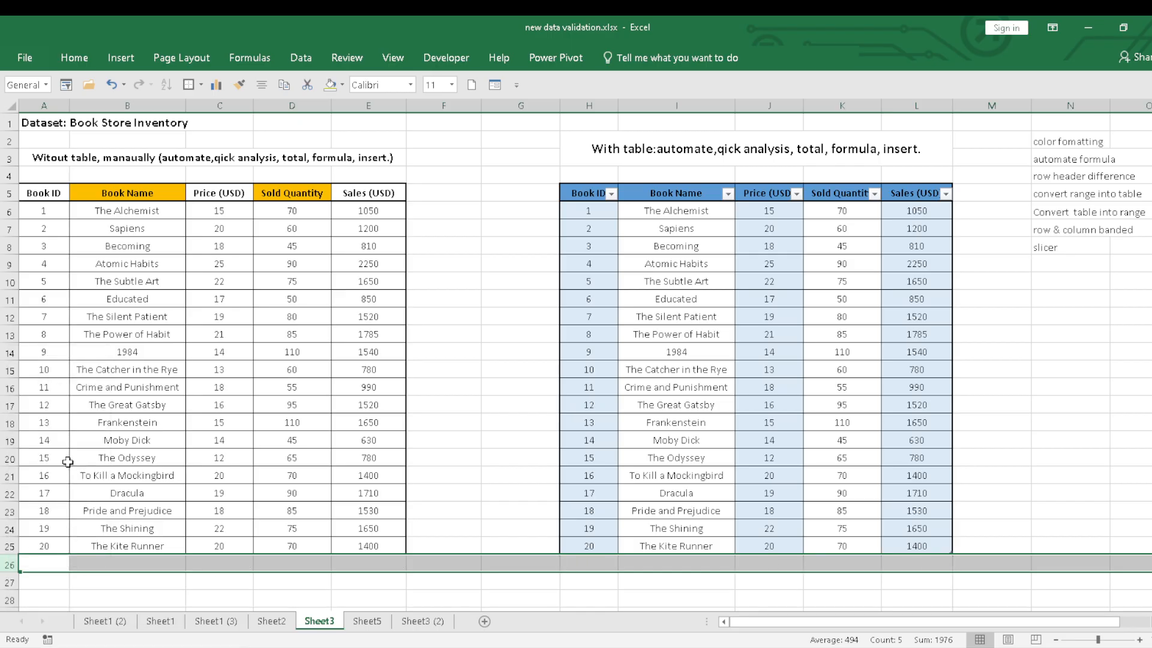
{"action": "left_click", "coordinate": [496, 438]}
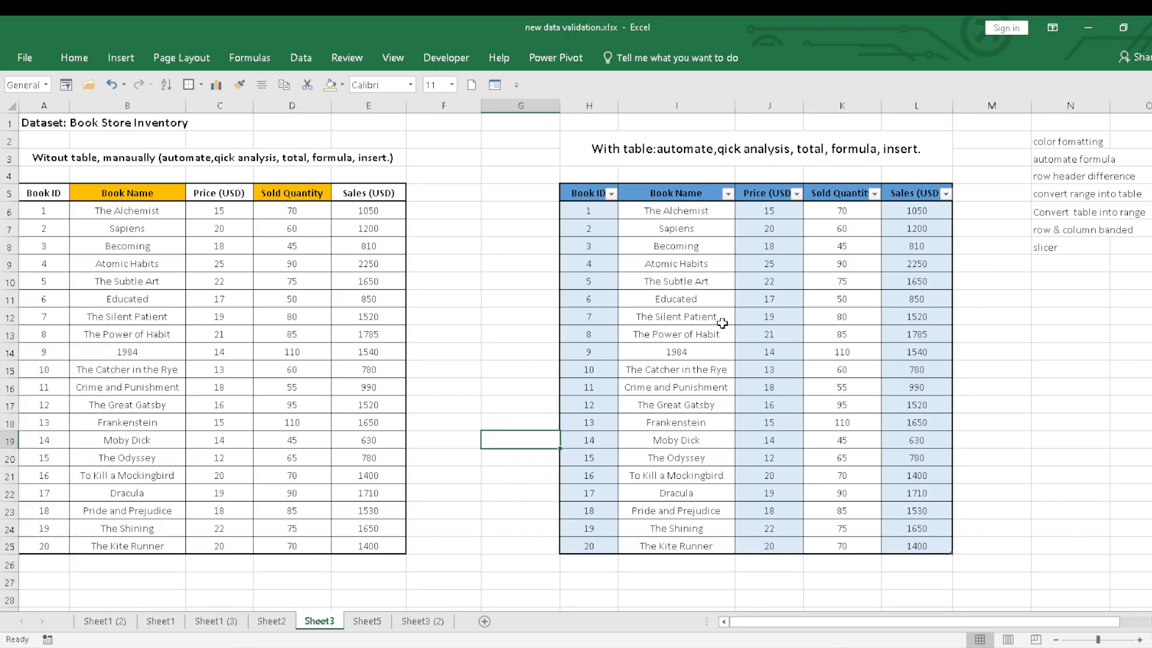
Insert a 2-D clustered column chart from the blue table's Book ID, Book Name and Price (USD) columns, H5:J25
{"action": "left_click_drag", "start_coordinate": [582, 193], "coordinate": [928, 323]}
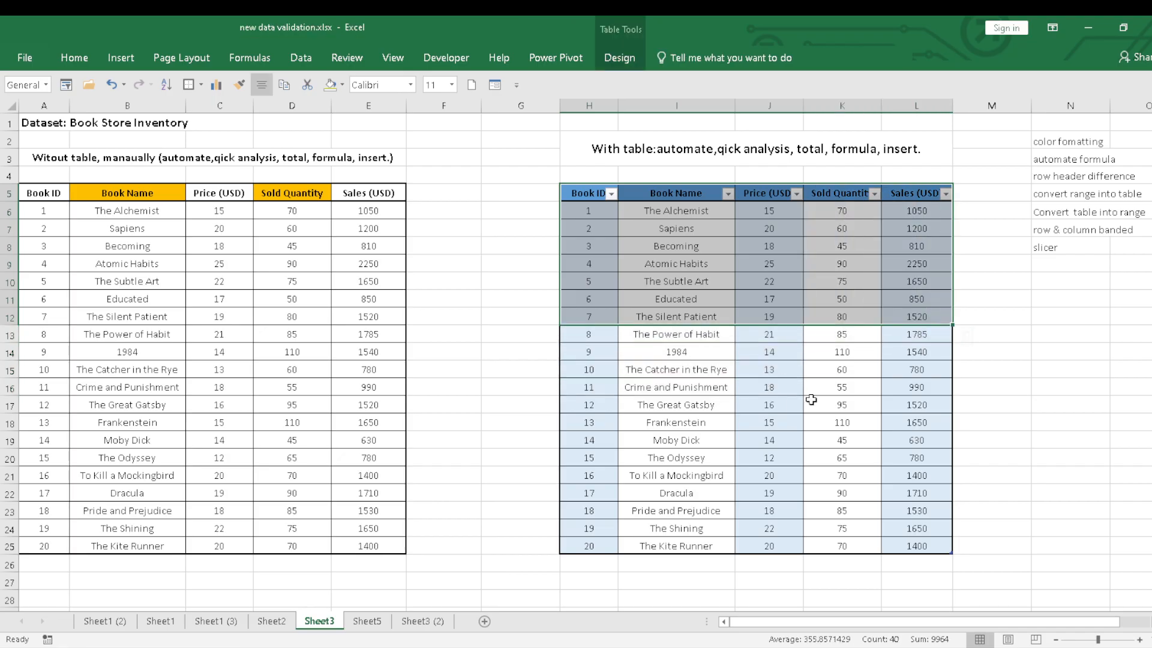
{"action": "left_click_drag", "start_coordinate": [1052, 424], "coordinate": [769, 264]}
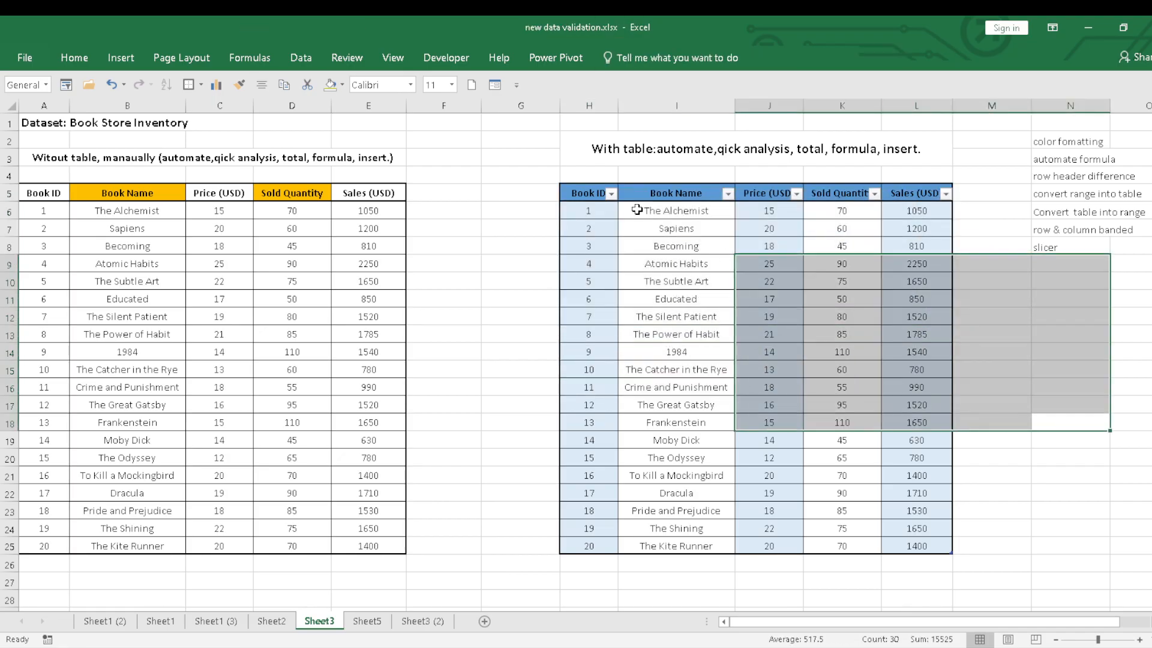
{"action": "left_click_drag", "start_coordinate": [582, 194], "coordinate": [769, 546]}
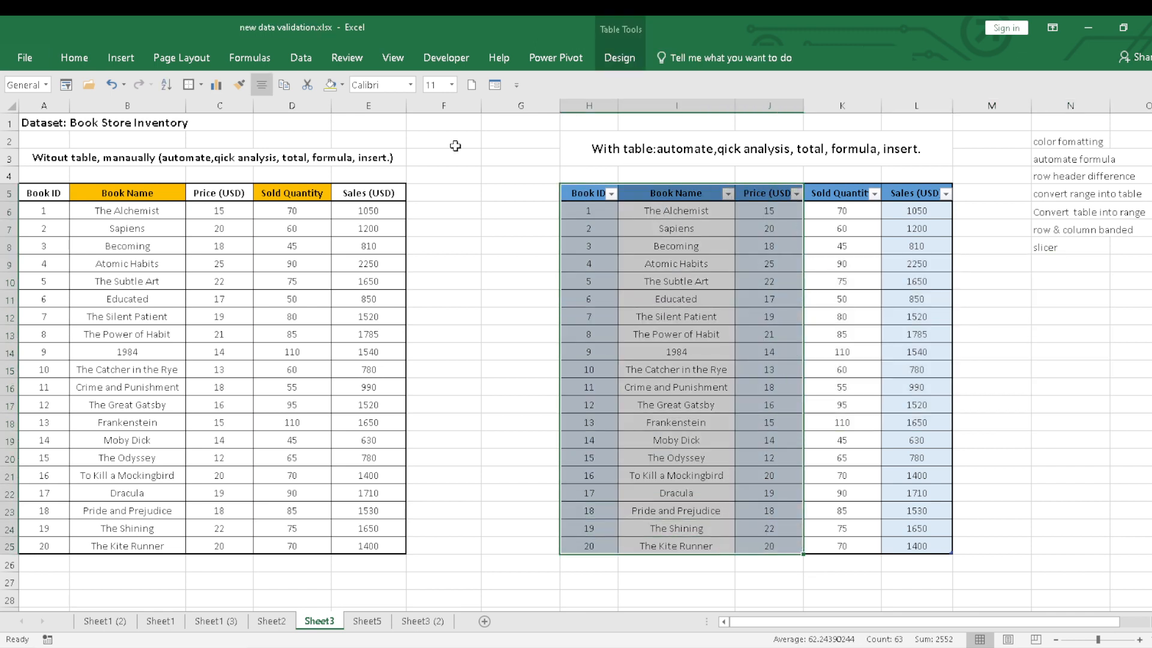
{"action": "left_click", "coordinate": [118, 58]}
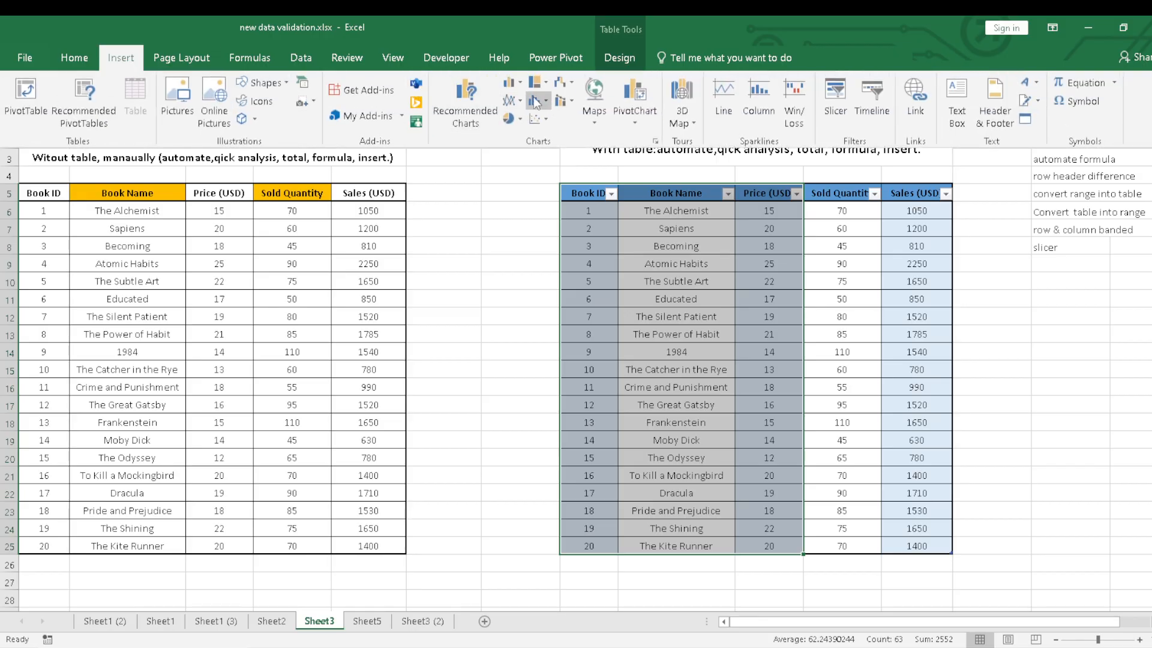
{"action": "left_click", "coordinate": [520, 84]}
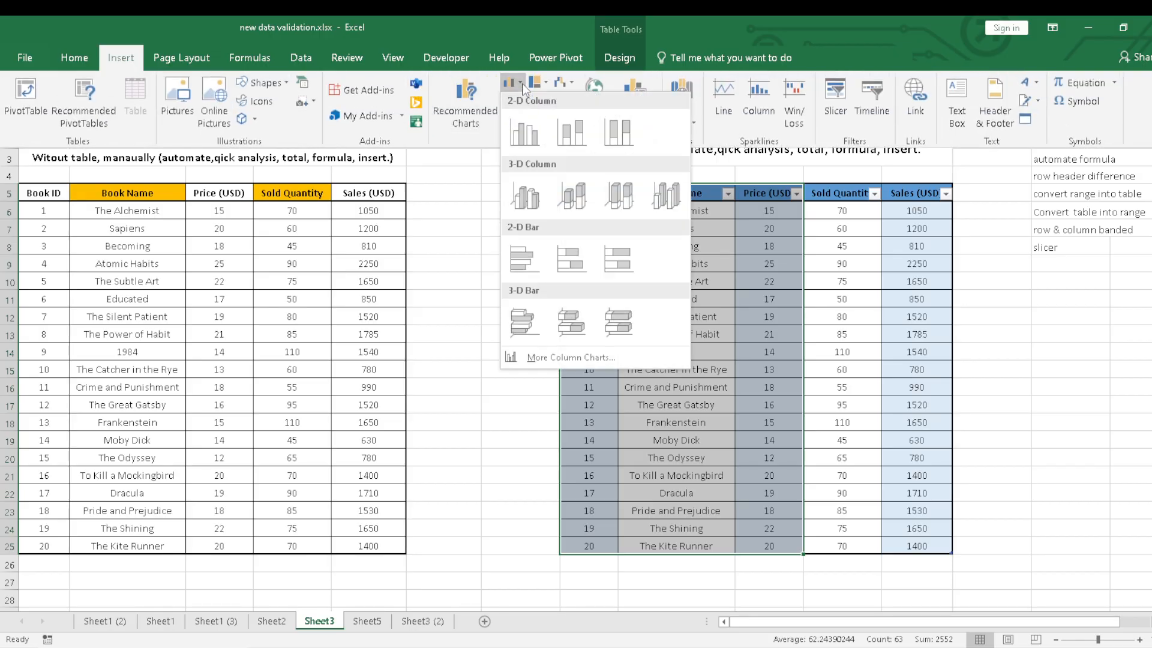
{"action": "left_click", "coordinate": [525, 138]}
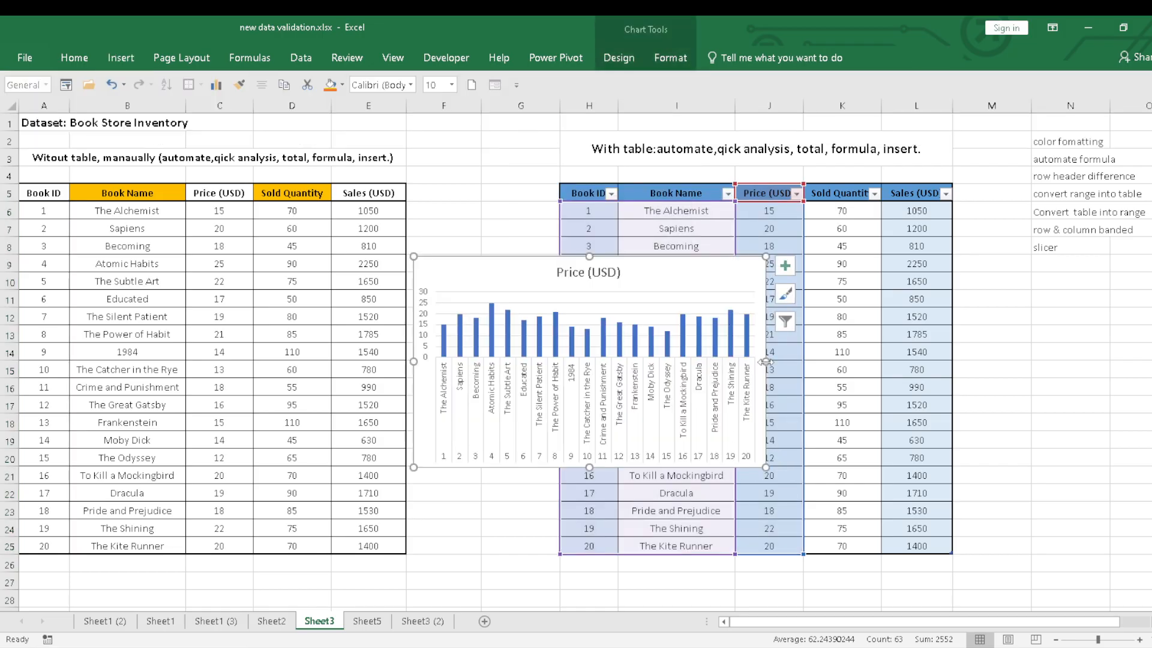
Widen the Price (USD) chart, move it over the plain range clear of the blue table, and make it taller
{"action": "left_click_drag", "start_coordinate": [766, 361], "coordinate": [825, 361]}
{"action": "left_click_drag", "start_coordinate": [730, 275], "coordinate": [468, 180]}
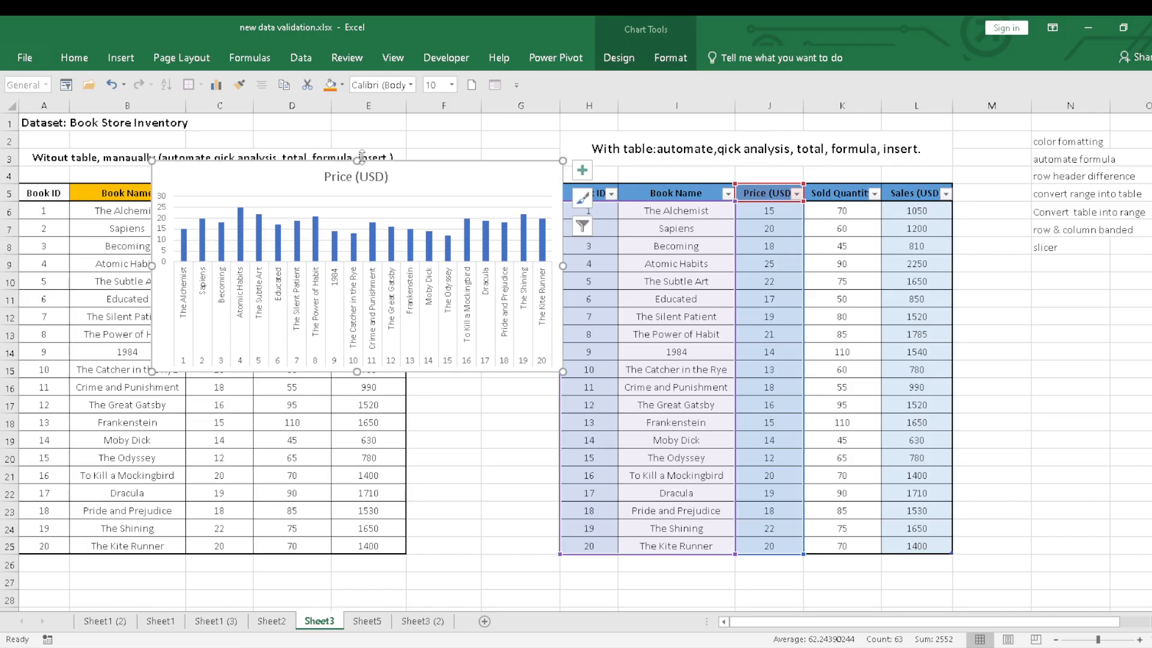
{"action": "left_click_drag", "start_coordinate": [355, 140], "coordinate": [356, 136]}
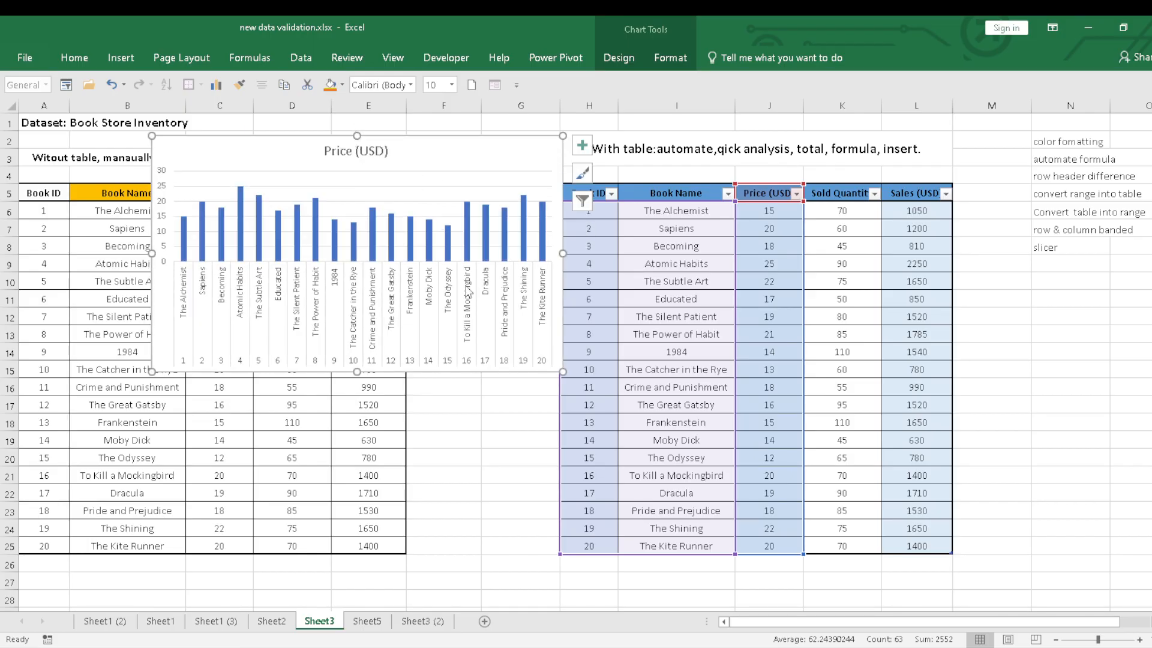
Add Book IDs 21, 22 and 23 in cells H26 to H28, directly below the blue table's last row
{"action": "left_click", "coordinate": [611, 568]}
{"action": "type", "text": "21"}
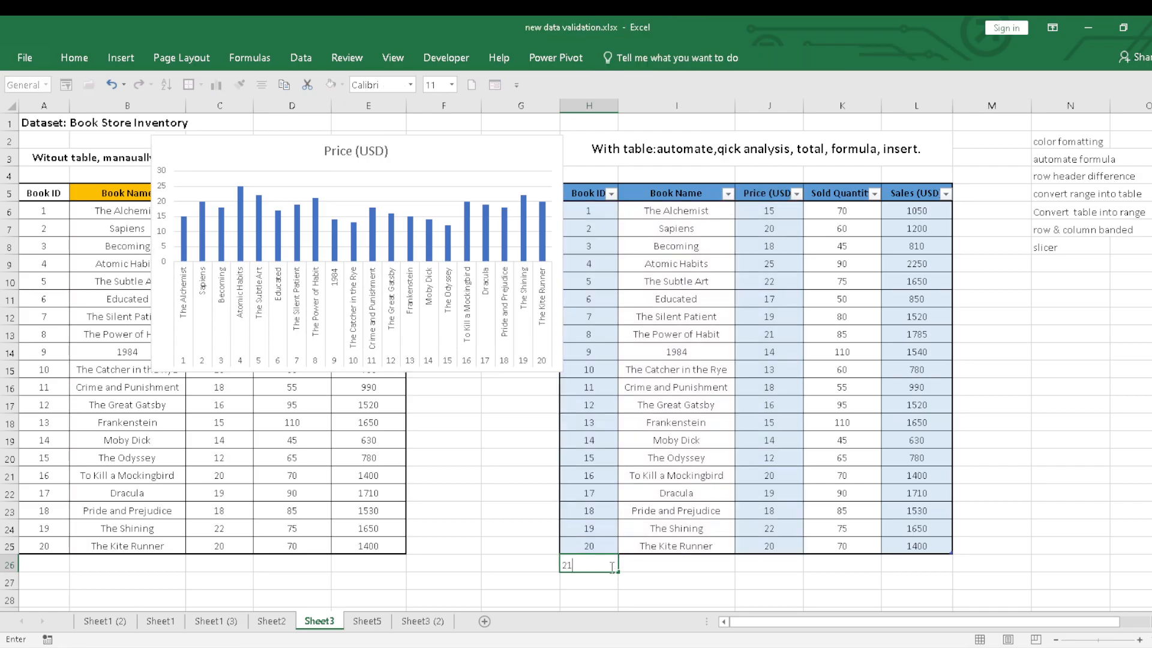
{"action": "key", "text": "Return"}
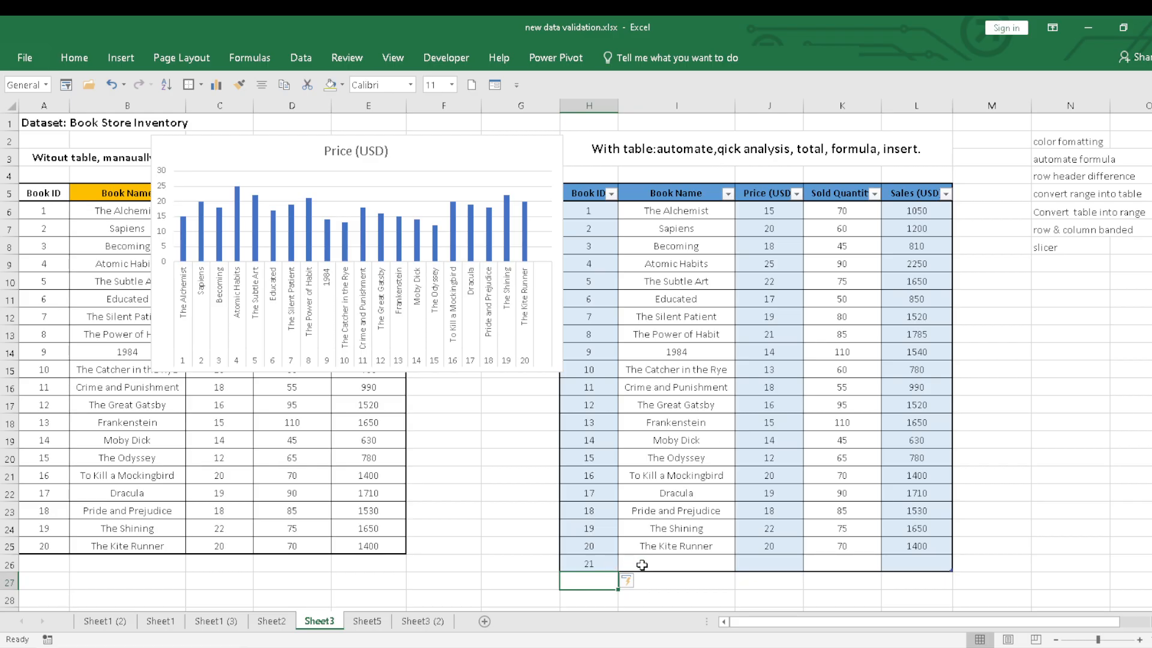
{"action": "type", "text": "22"}
{"action": "key", "text": "Return"}
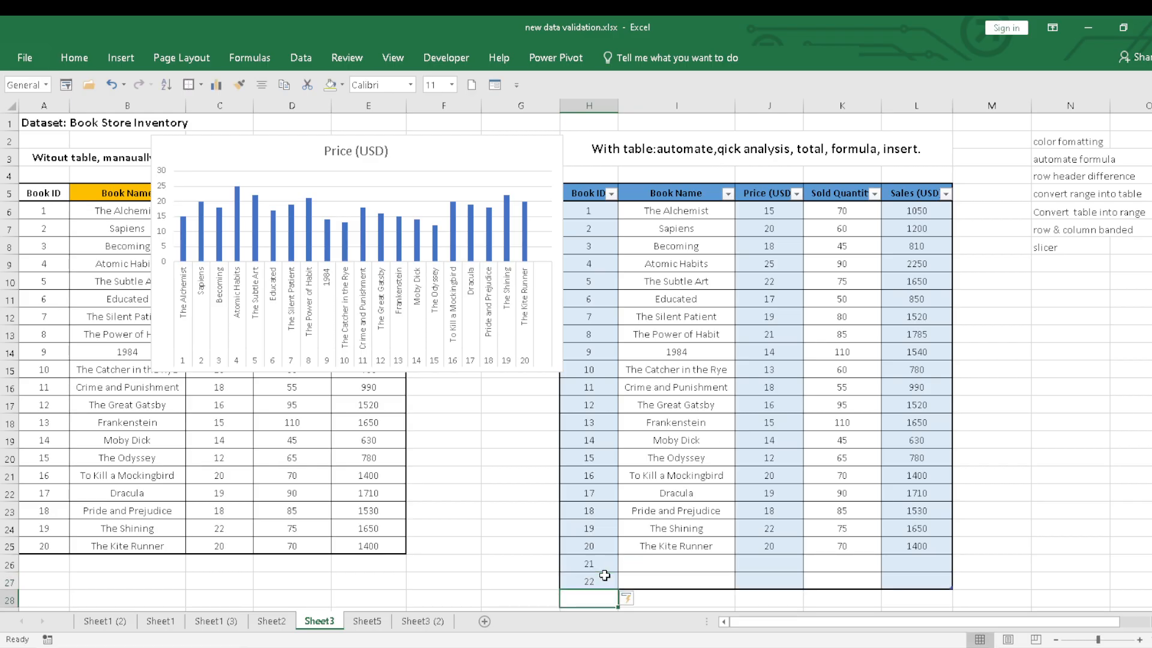
{"action": "type", "text": "23"}
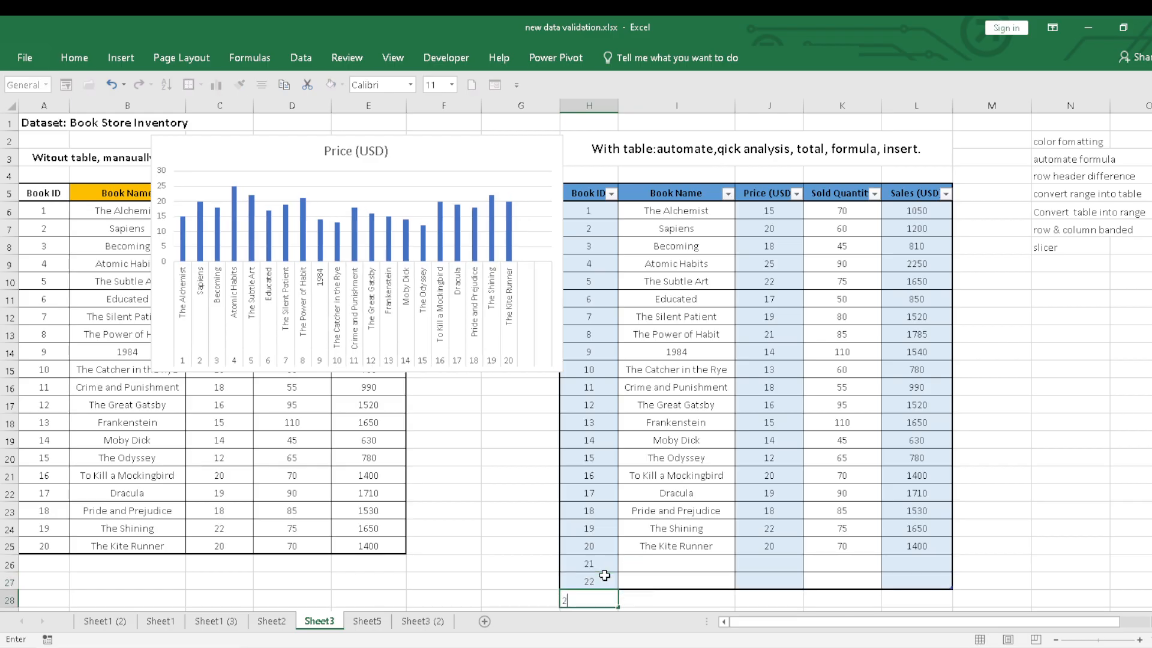
{"action": "key", "text": "Return"}
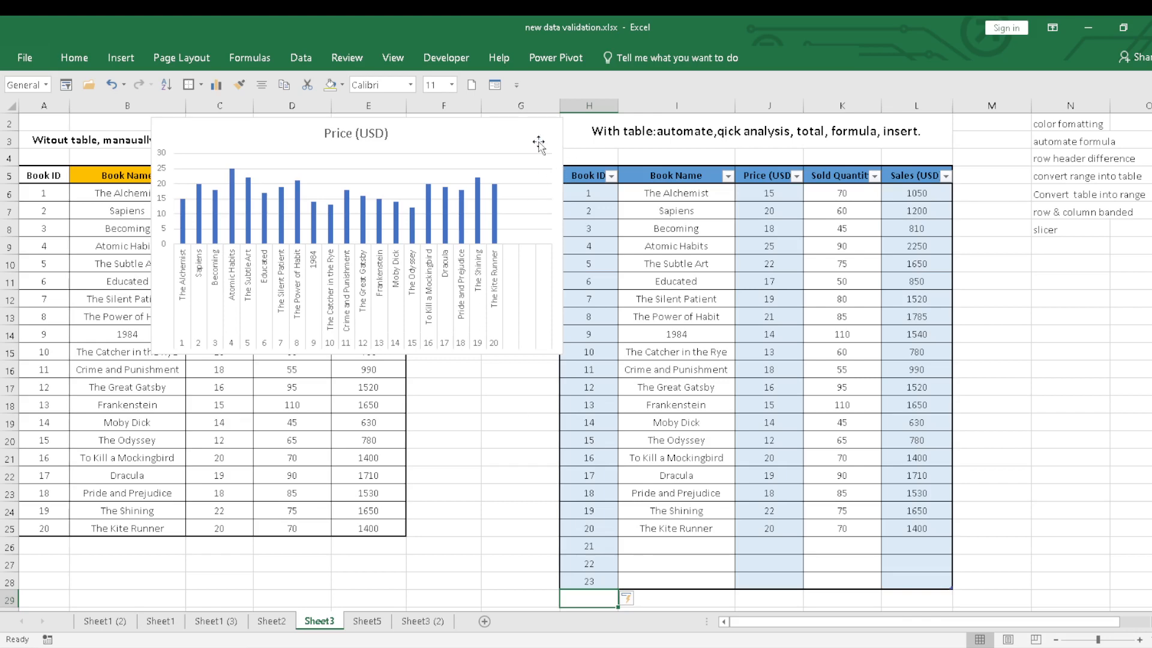
Widen the Price (USD) chart to the edge of the Sold Quantity column and select the empty Book Name cell for Book ID 21
{"action": "left_click", "coordinate": [550, 162]}
{"action": "left_click_drag", "start_coordinate": [562, 236], "coordinate": [816, 236]}
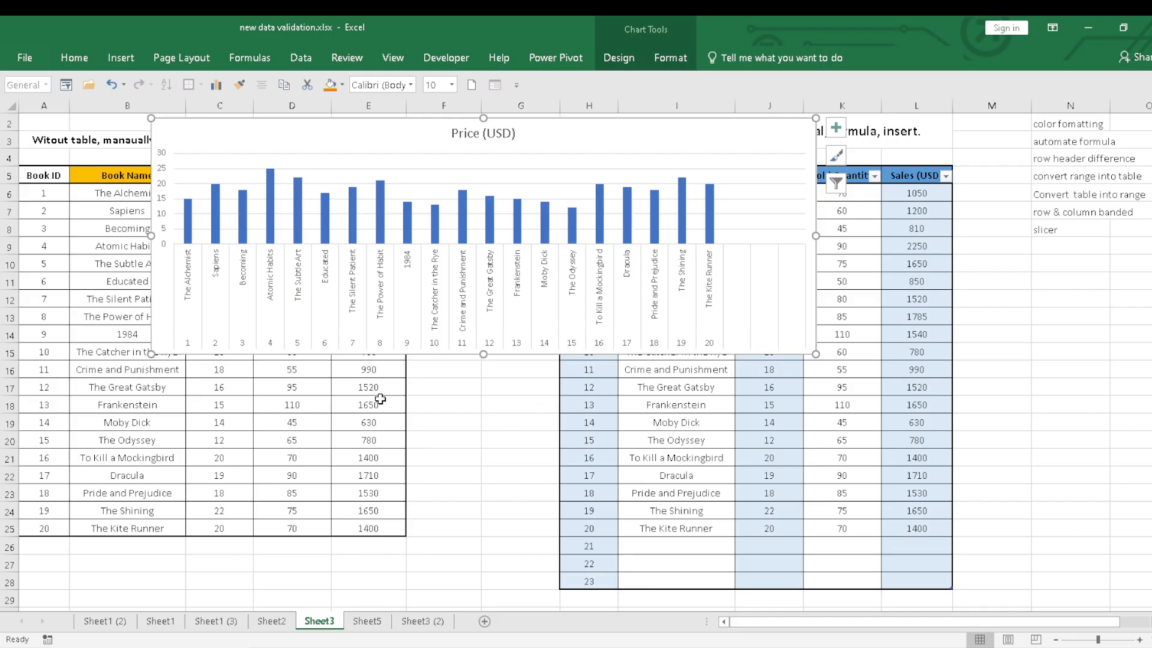
{"action": "left_click", "coordinate": [651, 548]}
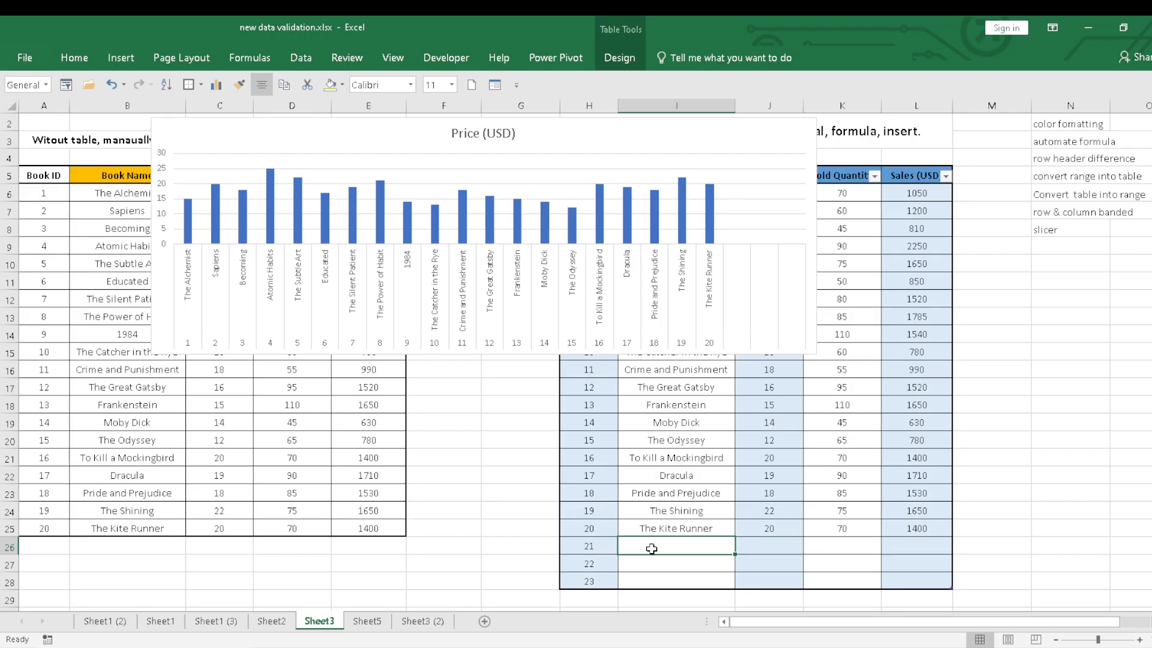
Fill in the blue table's row for Book ID 21 with name gaaar, price 56, sold quantity 45 and sales 856
{"action": "type", "text": "gaaar"}
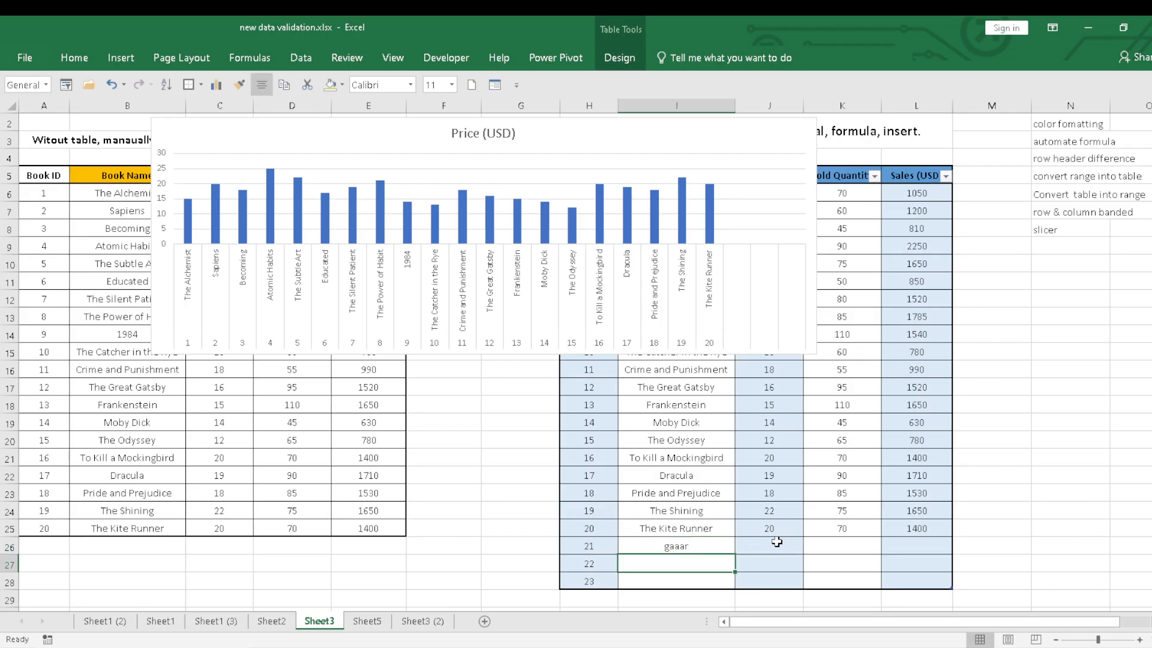
{"action": "left_click", "coordinate": [776, 542]}
{"action": "type", "text": "56"}
{"action": "key", "text": "Tab"}
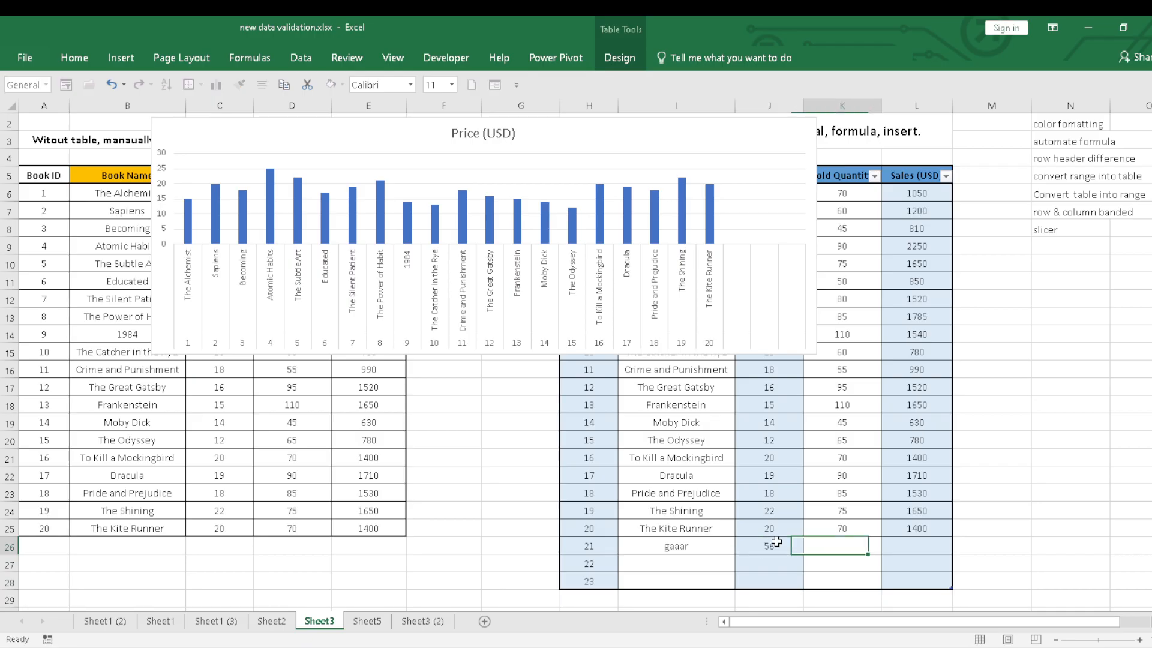
{"action": "type", "text": "45"}
{"action": "key", "text": "Down"}
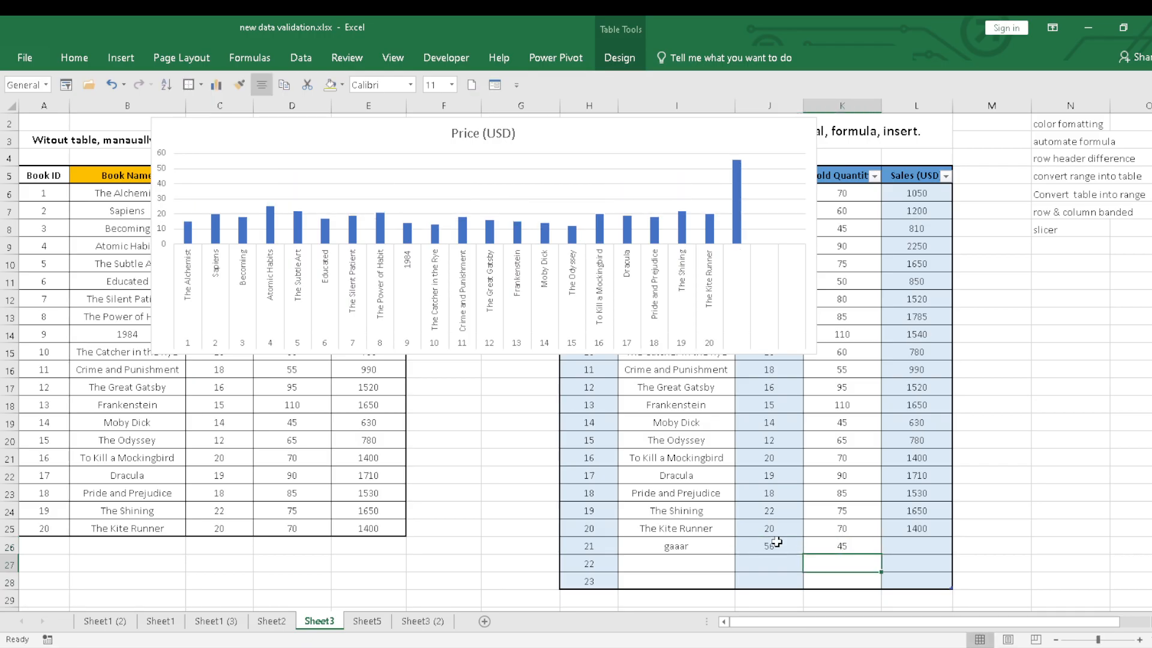
{"action": "left_click", "coordinate": [903, 546]}
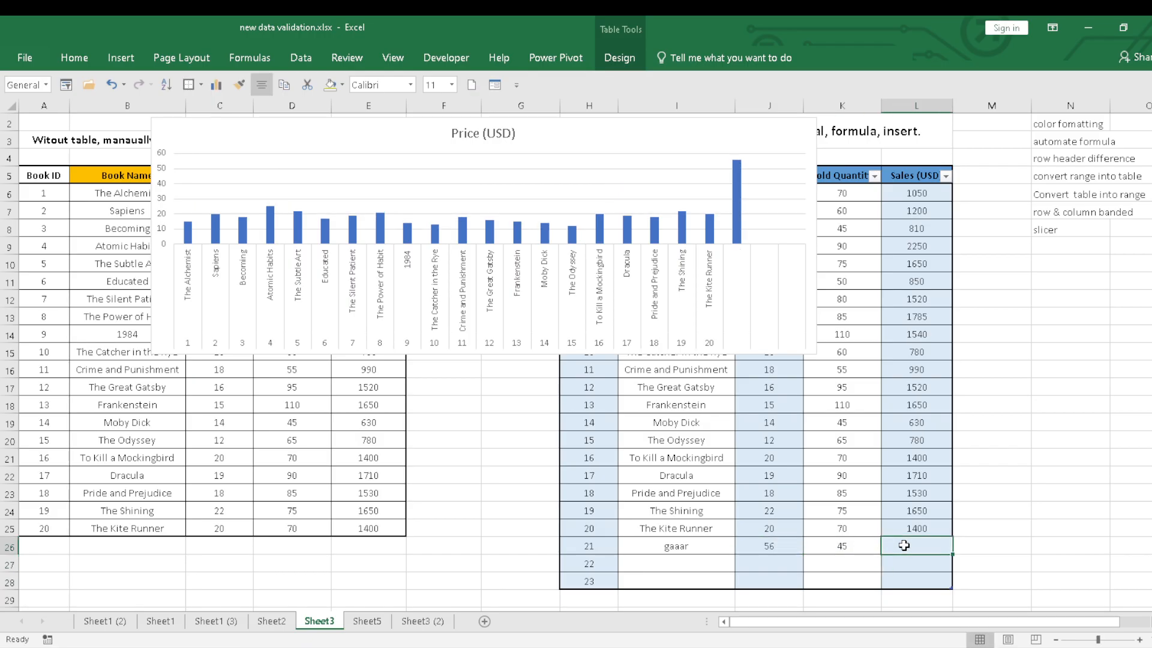
{"action": "type", "text": "856"}
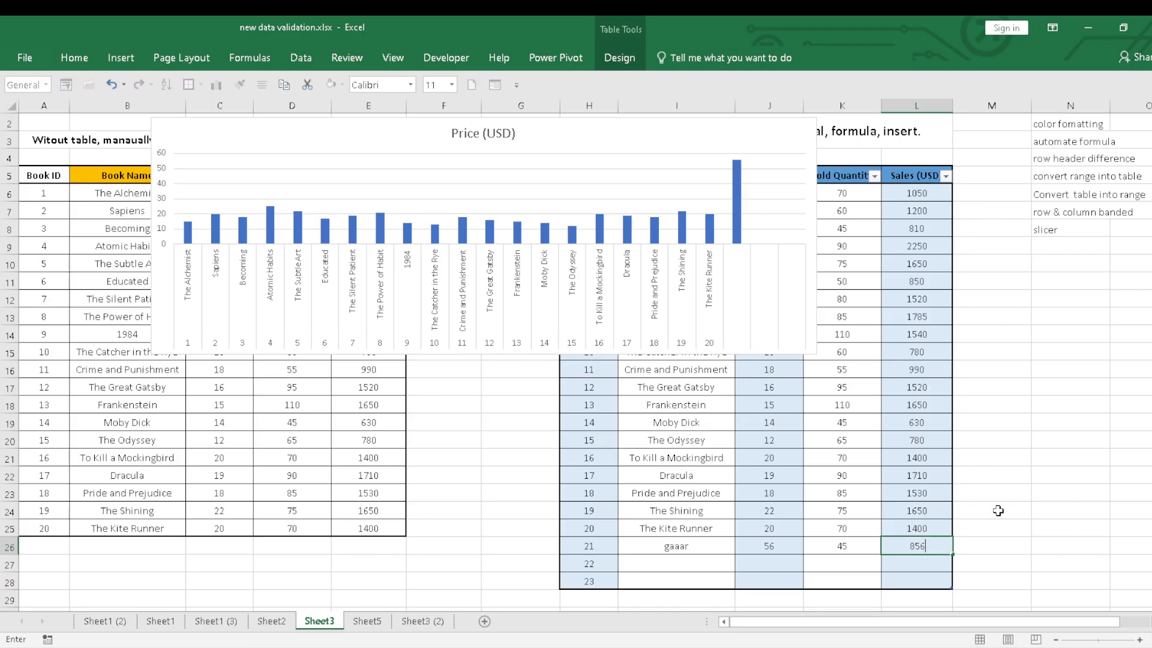
{"action": "key", "text": "Return"}
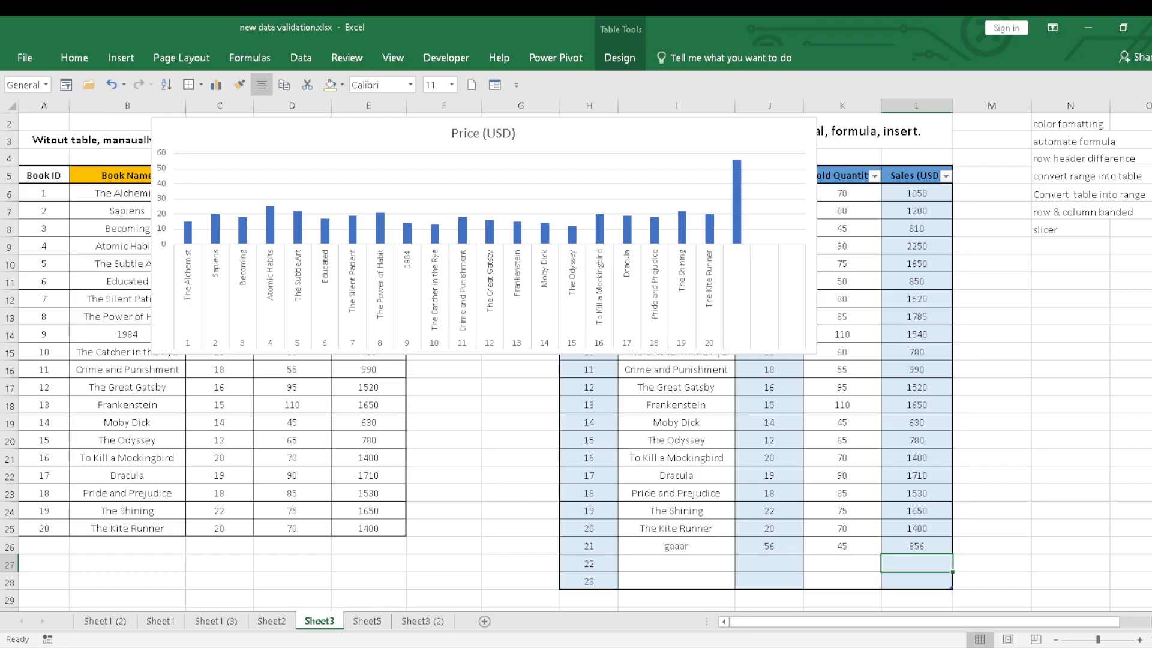
Delete the Price (USD) chart from the sheet
{"action": "scroll", "coordinate": [576, 360], "scroll_direction": "up", "scroll_amount": 1}
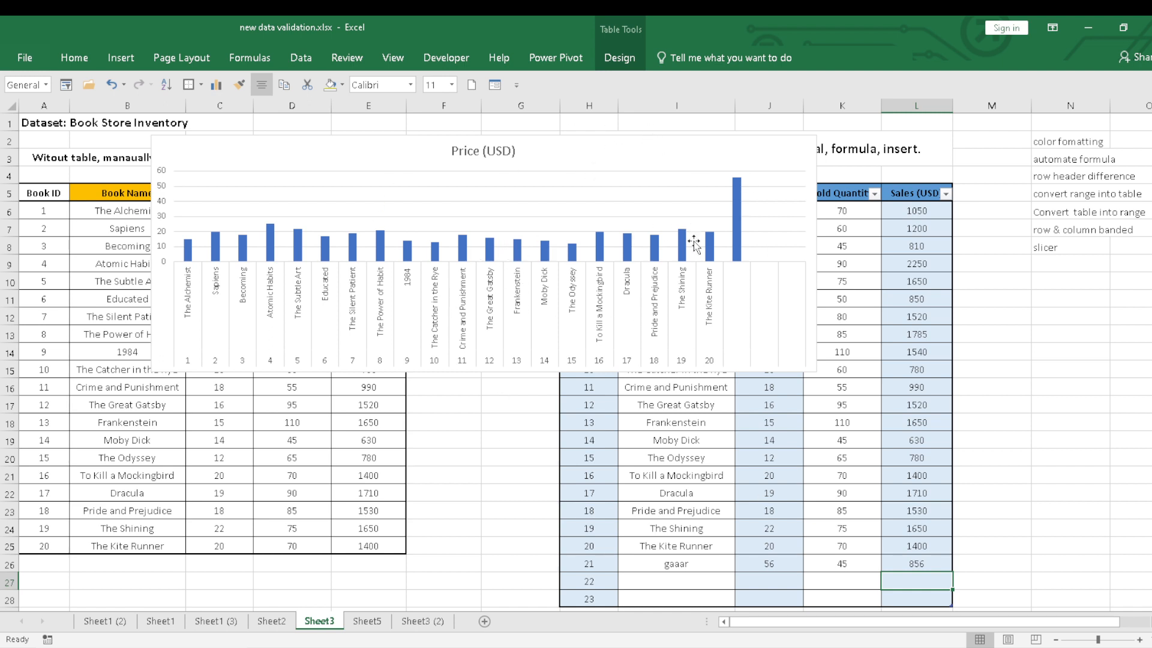
{"action": "left_click", "coordinate": [658, 154]}
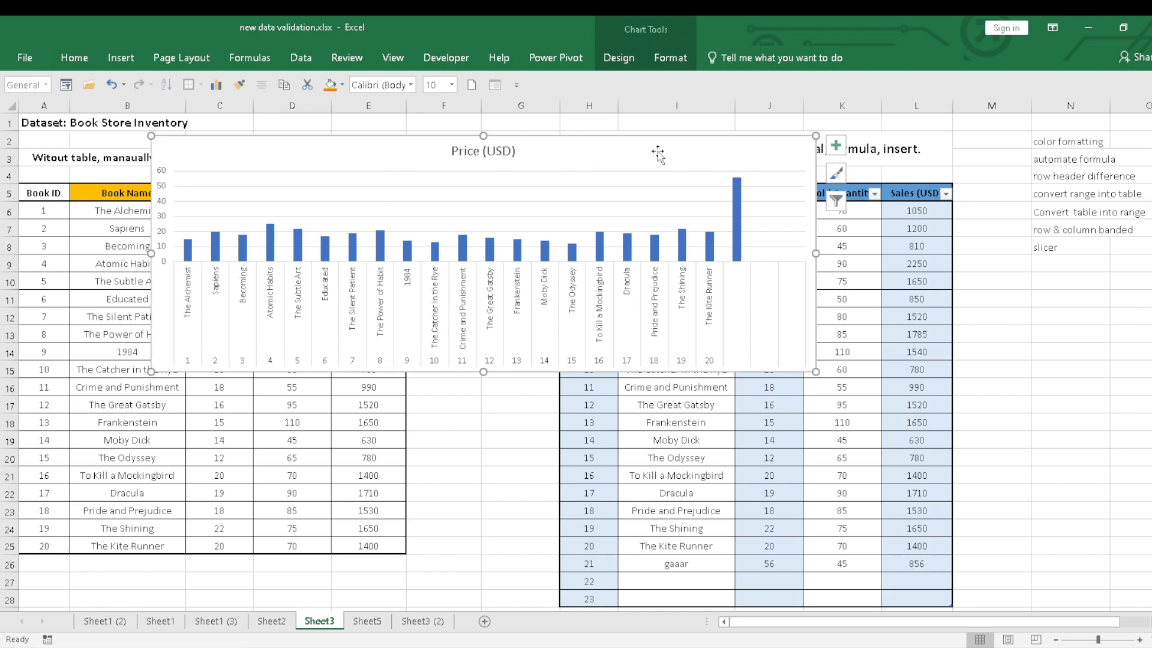
{"action": "key", "text": "Delete"}
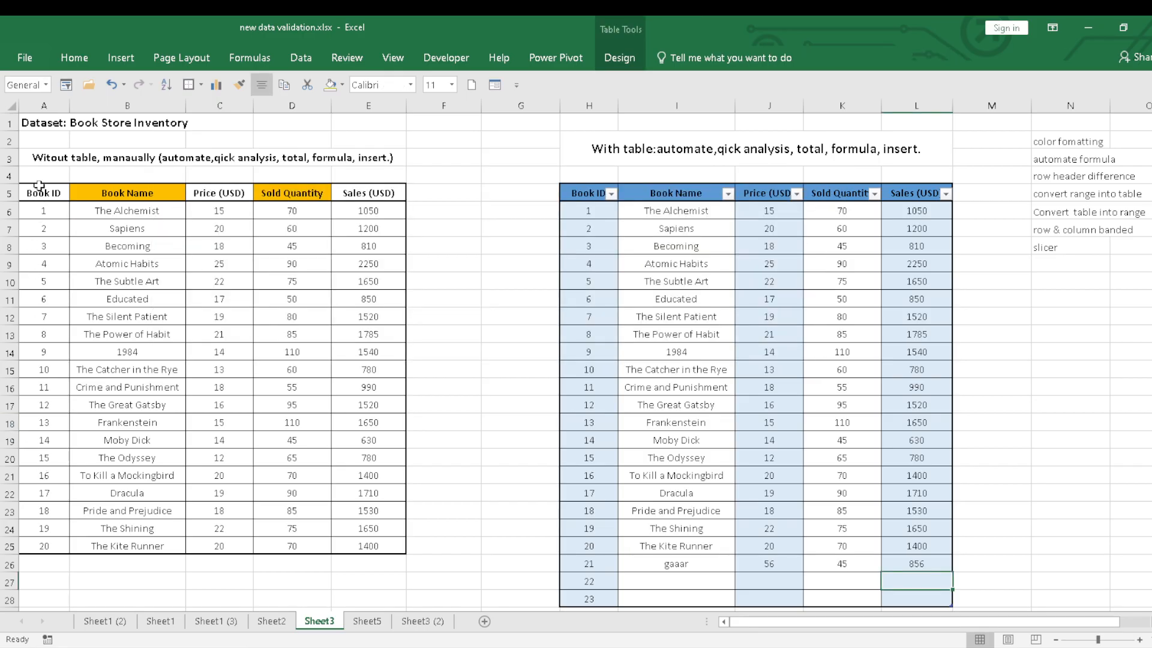
Insert a 2-D clustered column chart from the whole plain range A5:E25 and widen it to the blue table's outer Sales edge
{"action": "left_click_drag", "start_coordinate": [39, 192], "coordinate": [399, 548]}
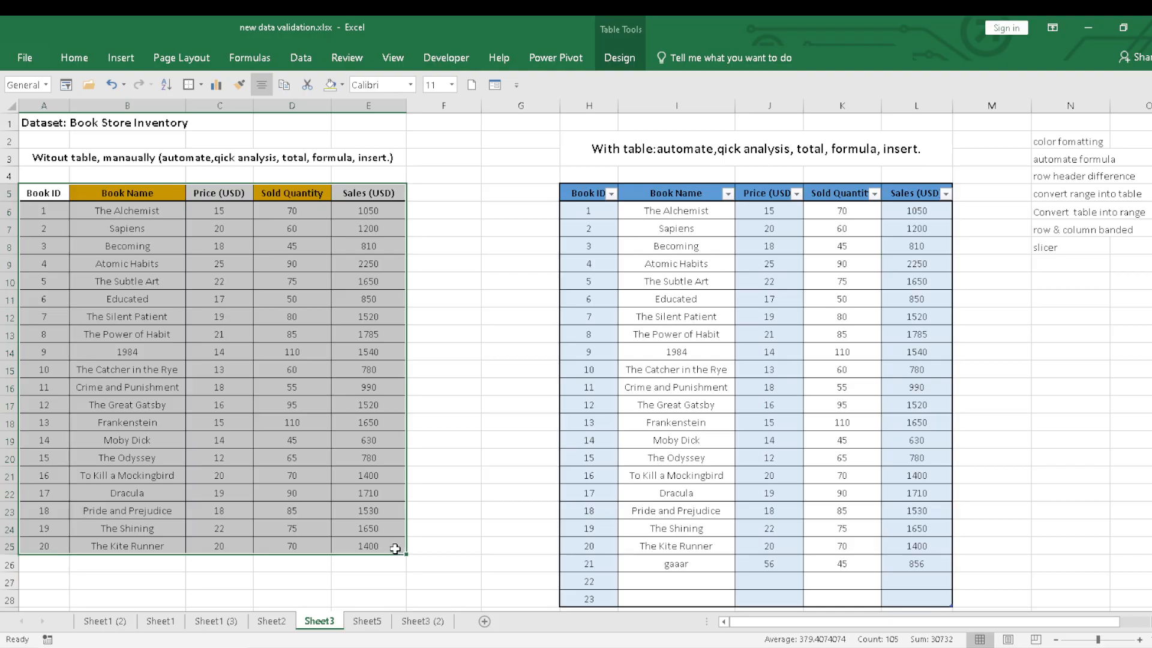
{"action": "left_click", "coordinate": [113, 60]}
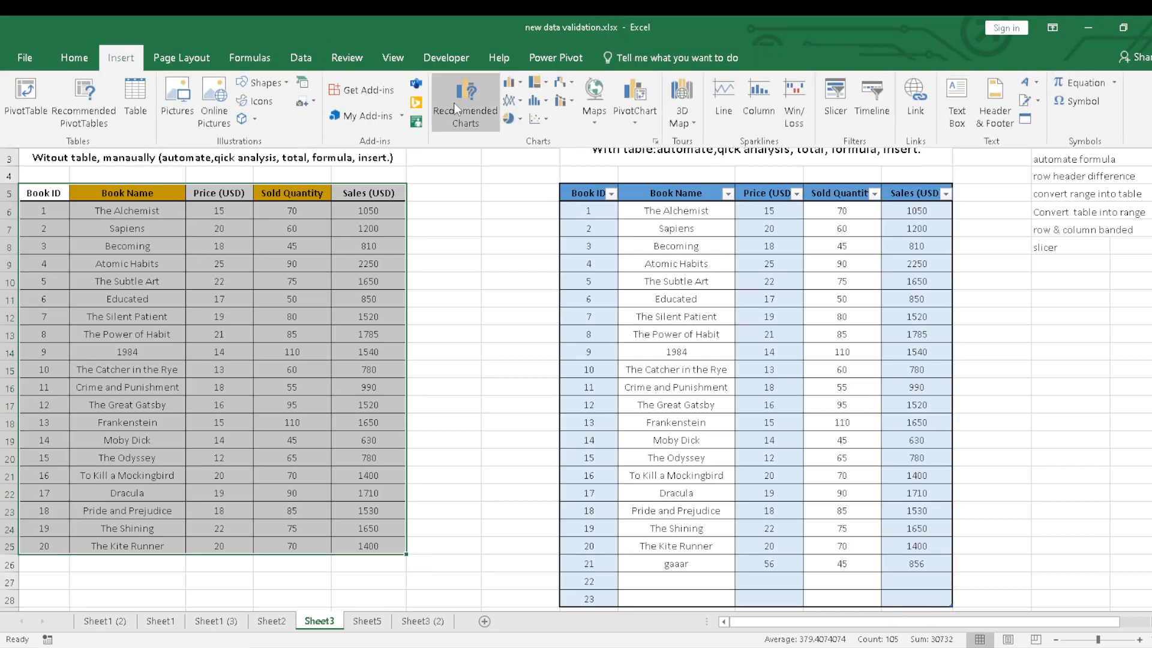
{"action": "left_click", "coordinate": [515, 83]}
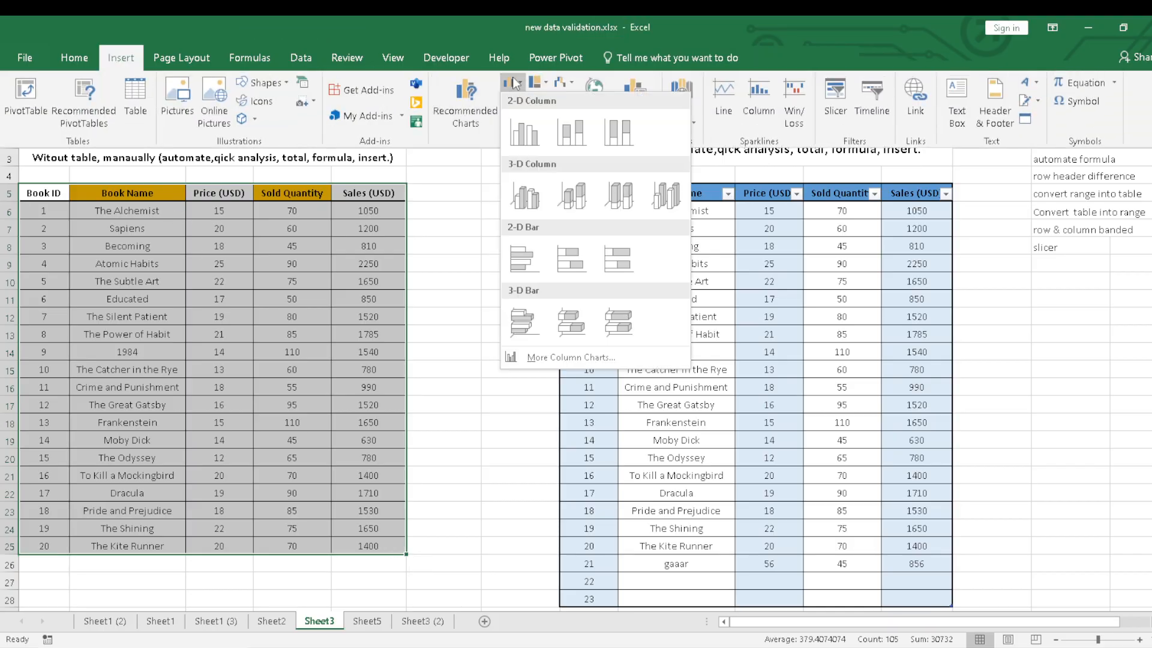
{"action": "left_click", "coordinate": [521, 132]}
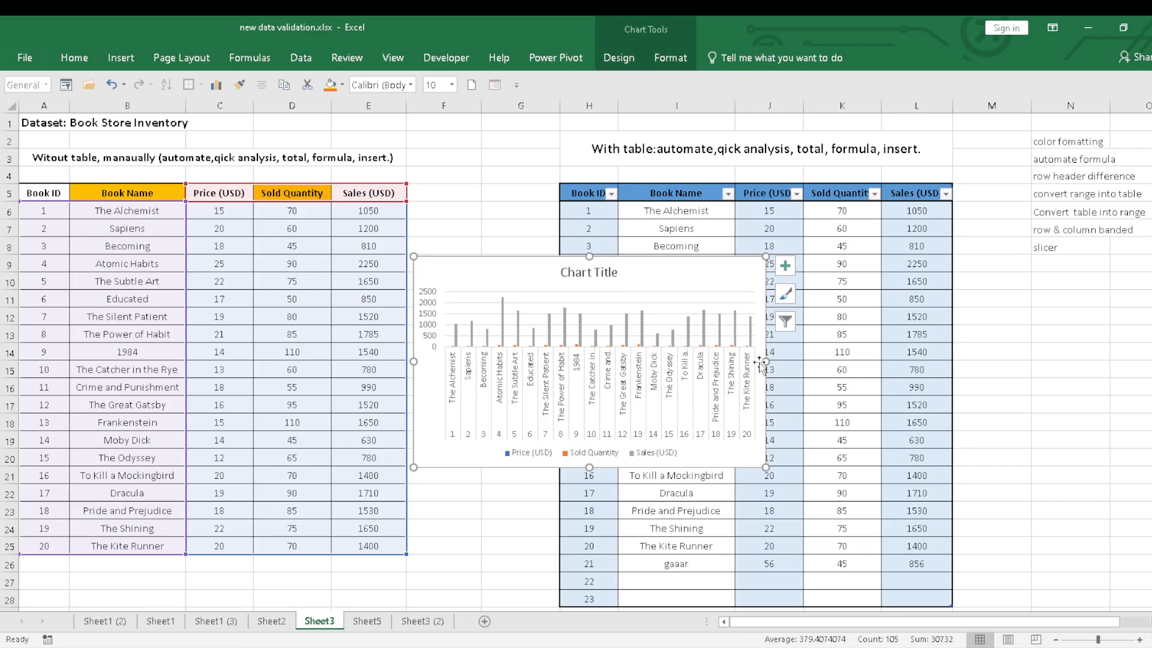
{"action": "left_click_drag", "start_coordinate": [760, 363], "coordinate": [956, 336]}
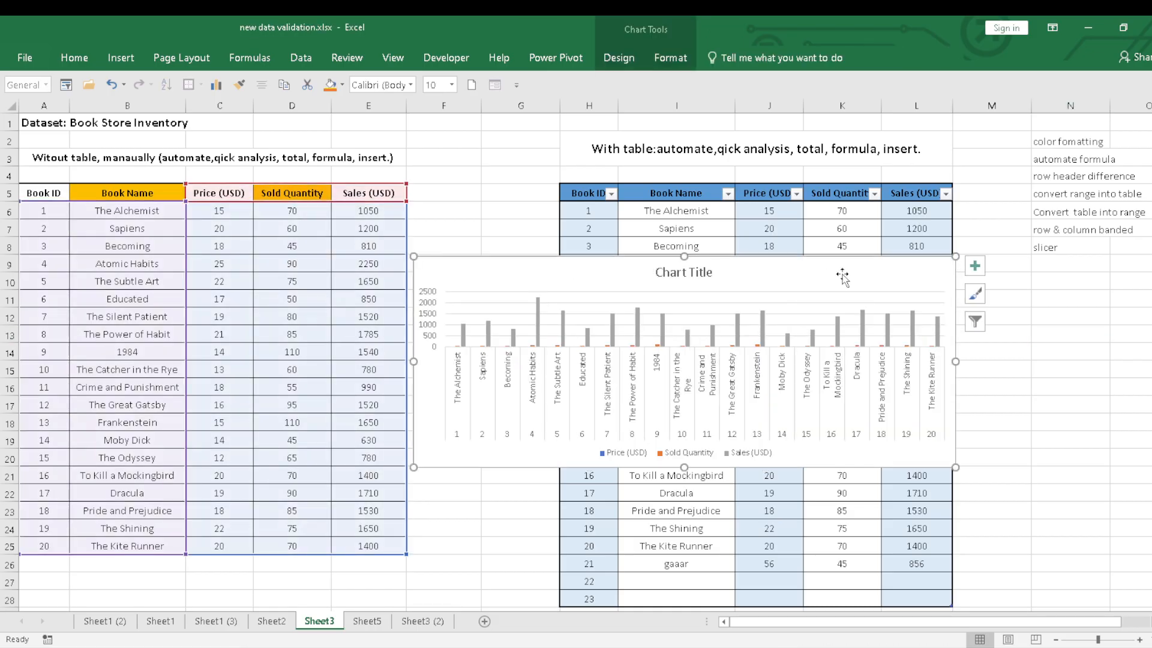
Recolor the plain range's chart with the fifth monochromatic palette, the lighter blue one
{"action": "left_click", "coordinate": [671, 56]}
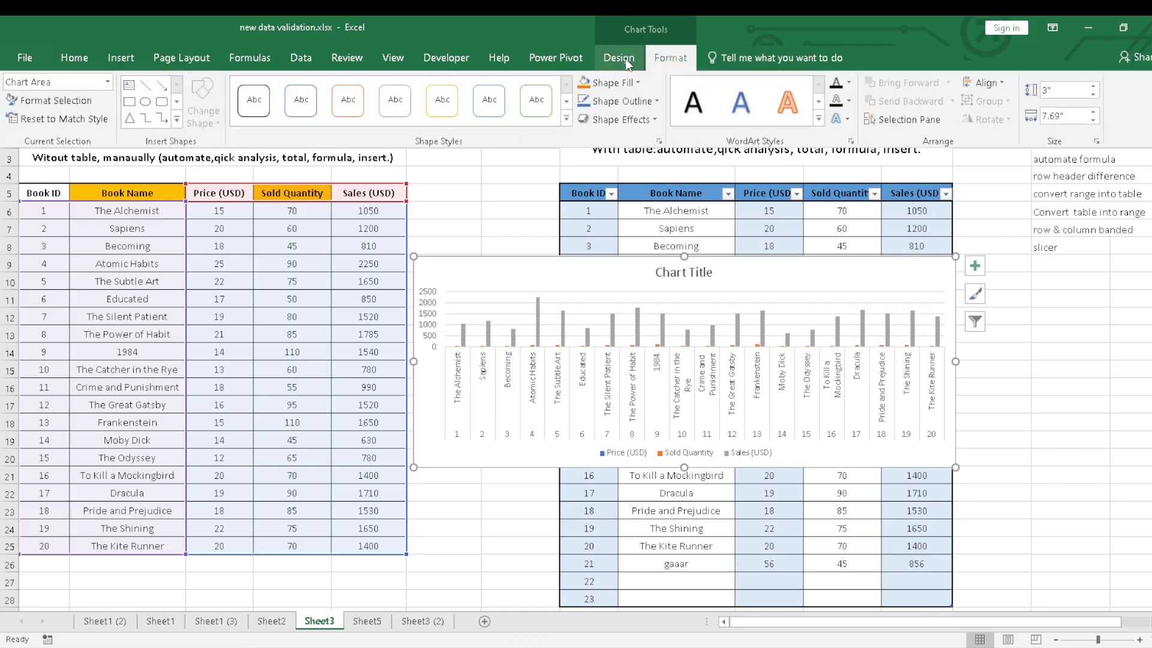
{"action": "left_click", "coordinate": [627, 58]}
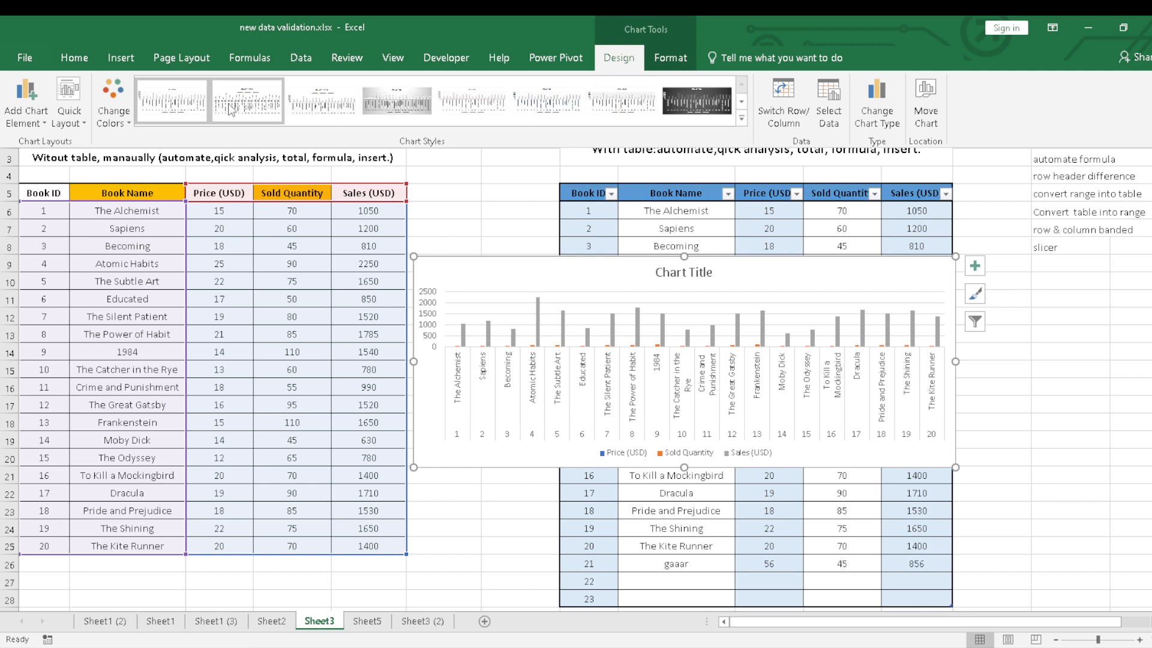
{"action": "left_click", "coordinate": [114, 100]}
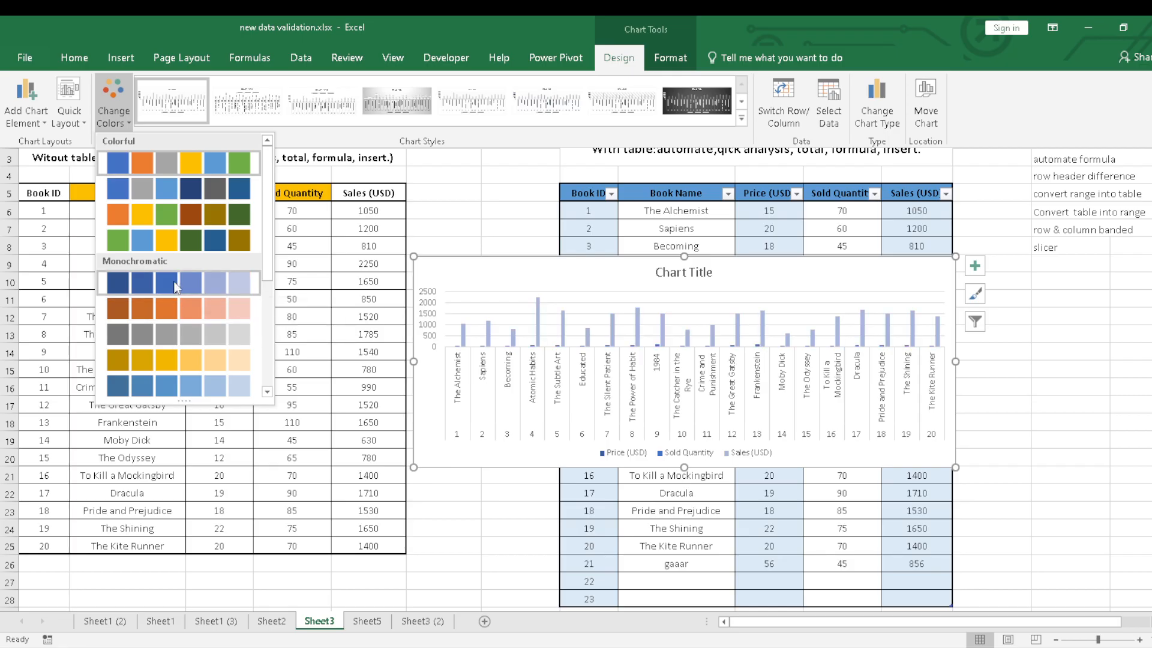
{"action": "left_click", "coordinate": [74, 50]}
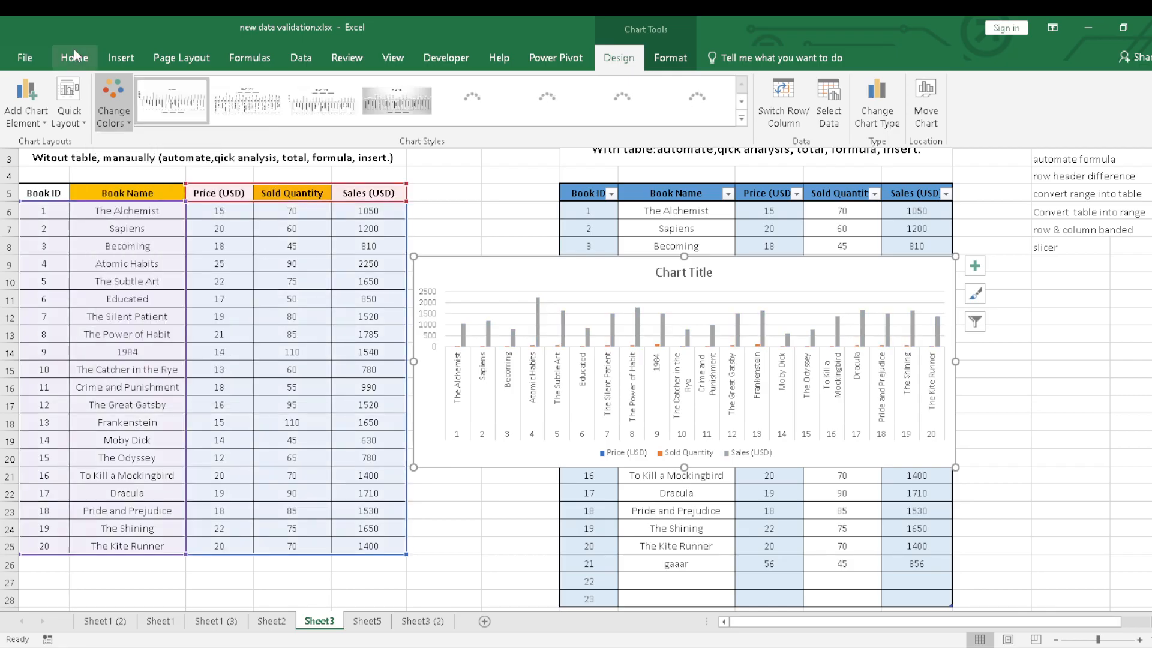
{"action": "left_click", "coordinate": [74, 49]}
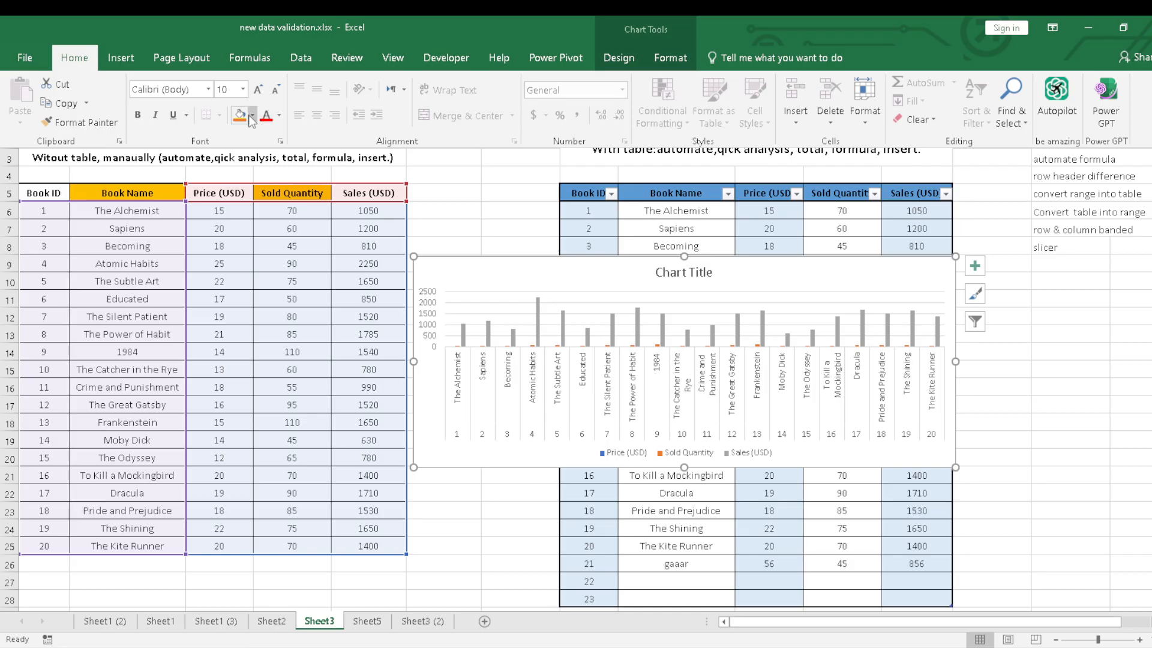
{"action": "left_click", "coordinate": [624, 58]}
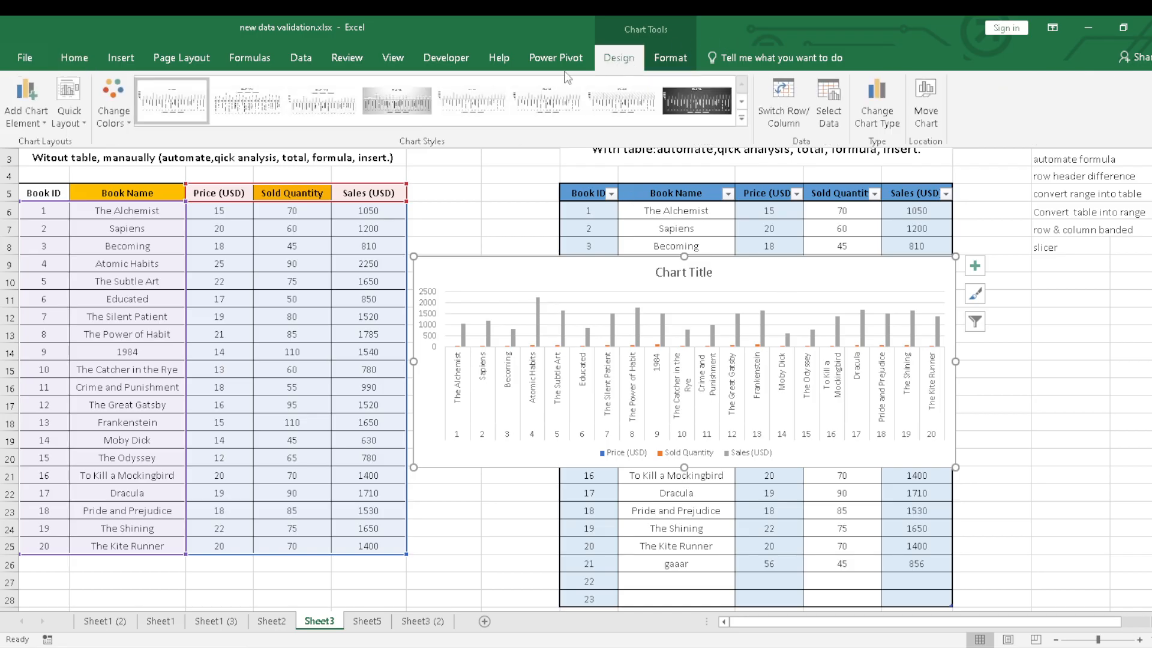
{"action": "left_click", "coordinate": [103, 103]}
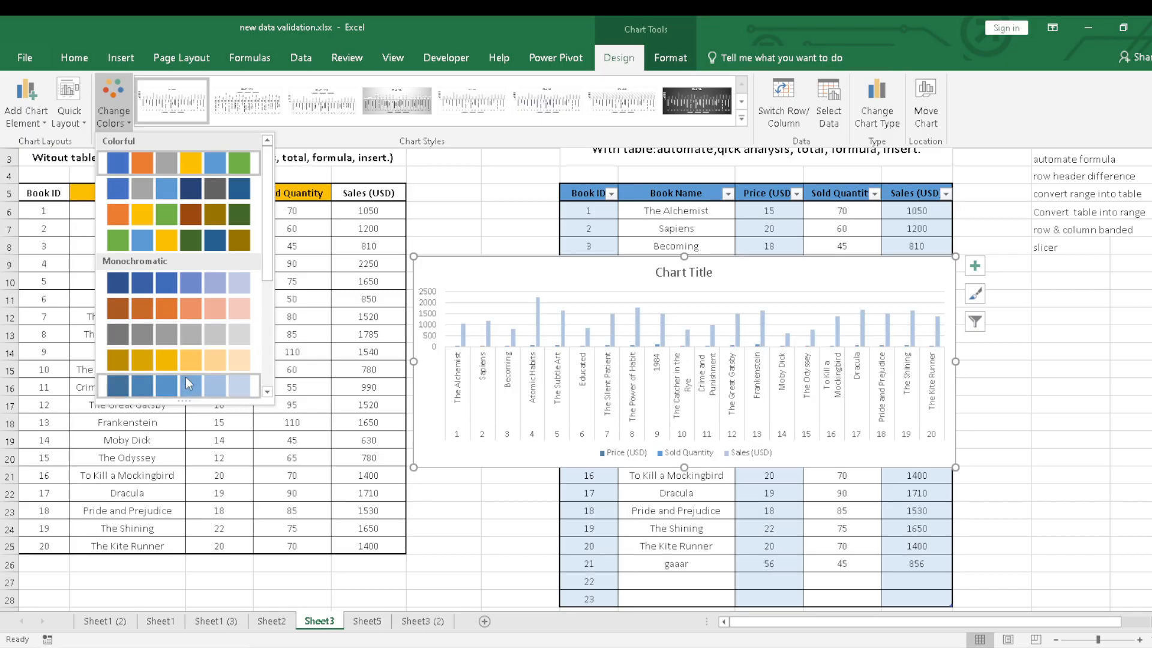
{"action": "left_click", "coordinate": [185, 378]}
{"action": "key", "text": "ctrl+F1"}
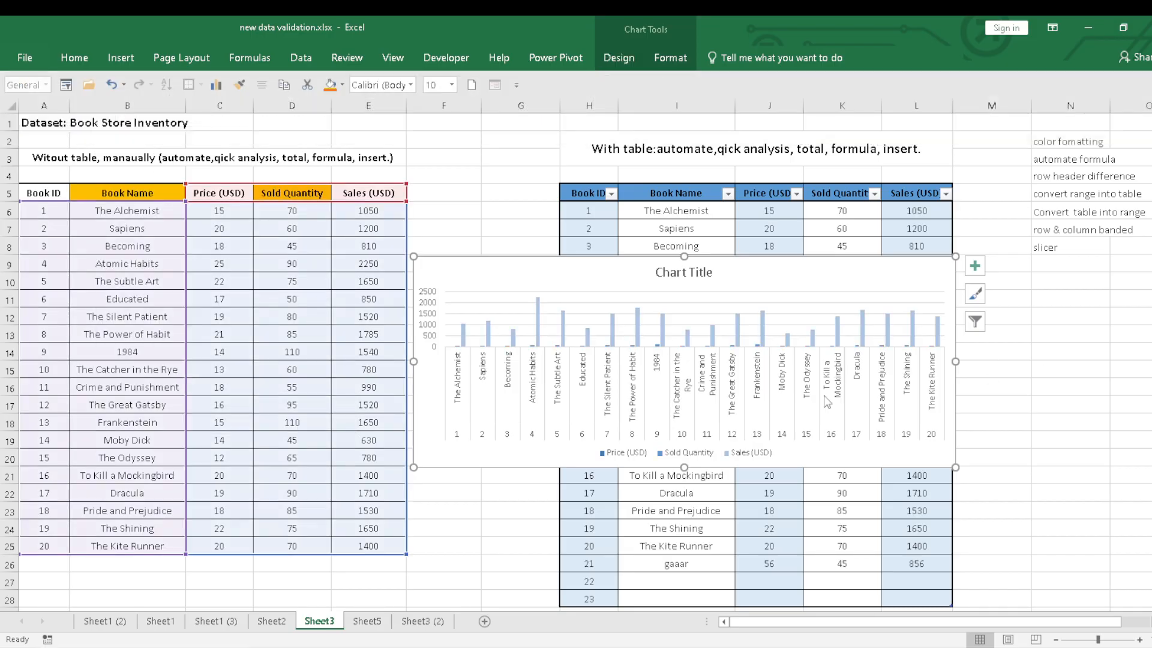
Add Book IDs 21 and 22 in cells A26 and A27, directly below the plain range, and re-enter the 21
{"action": "left_click", "coordinate": [26, 561]}
{"action": "type", "text": "1"}
{"action": "key", "text": "Return"}
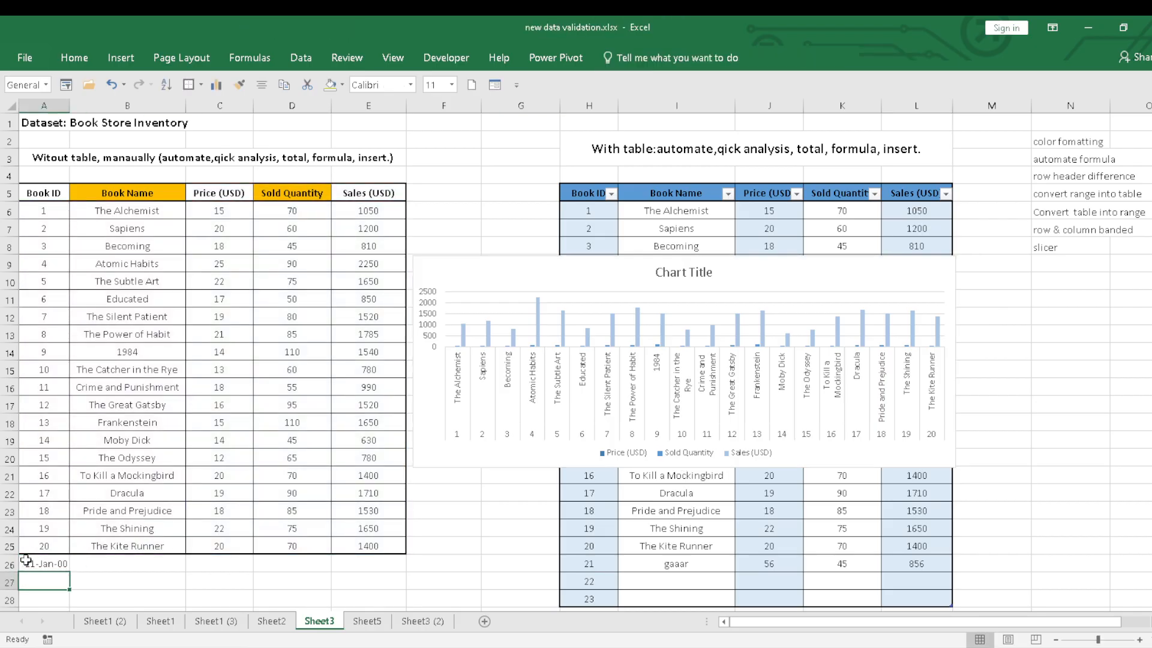
{"action": "type", "text": "22"}
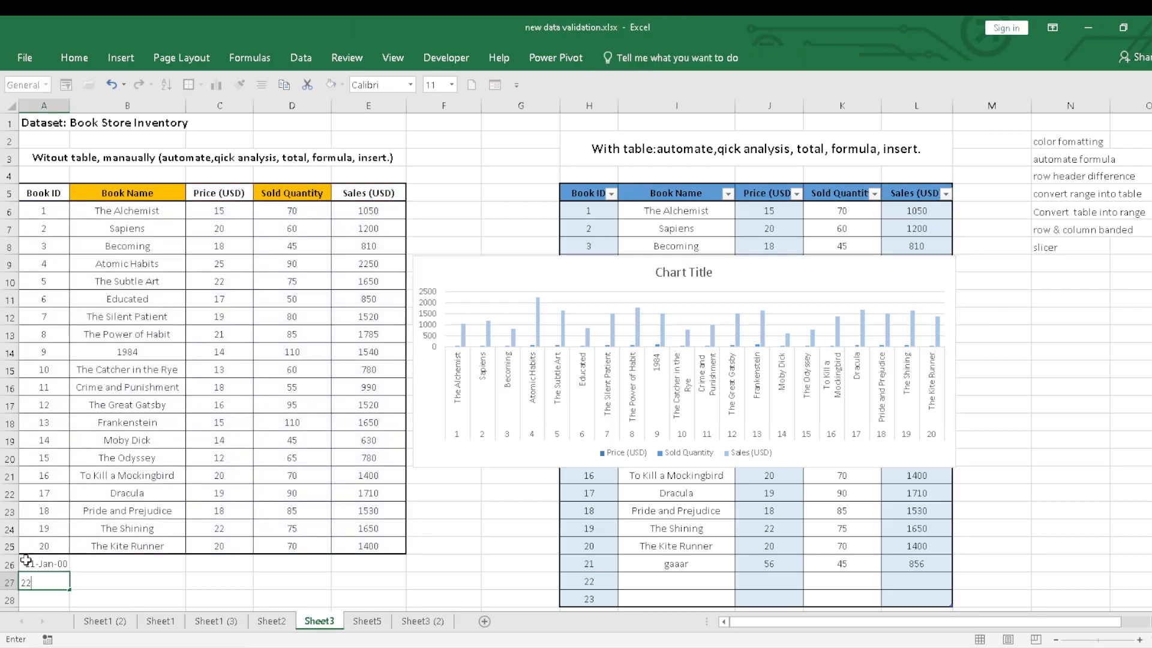
{"action": "key", "text": "Return"}
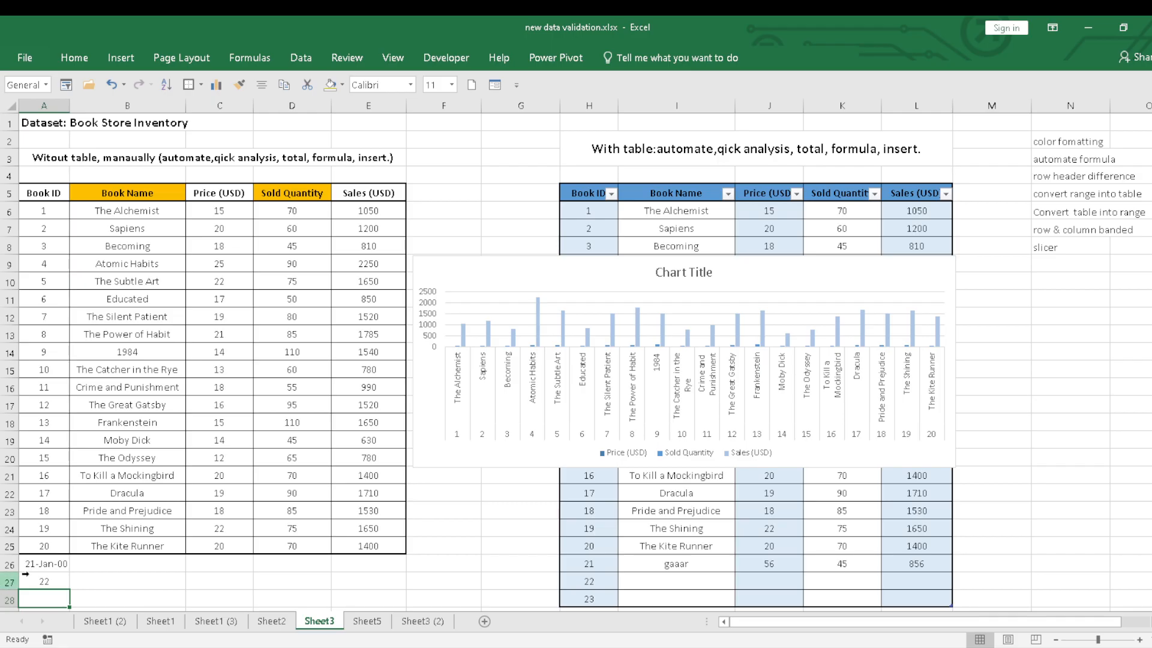
{"action": "left_click", "coordinate": [44, 565]}
{"action": "key", "text": "BackSpace"}
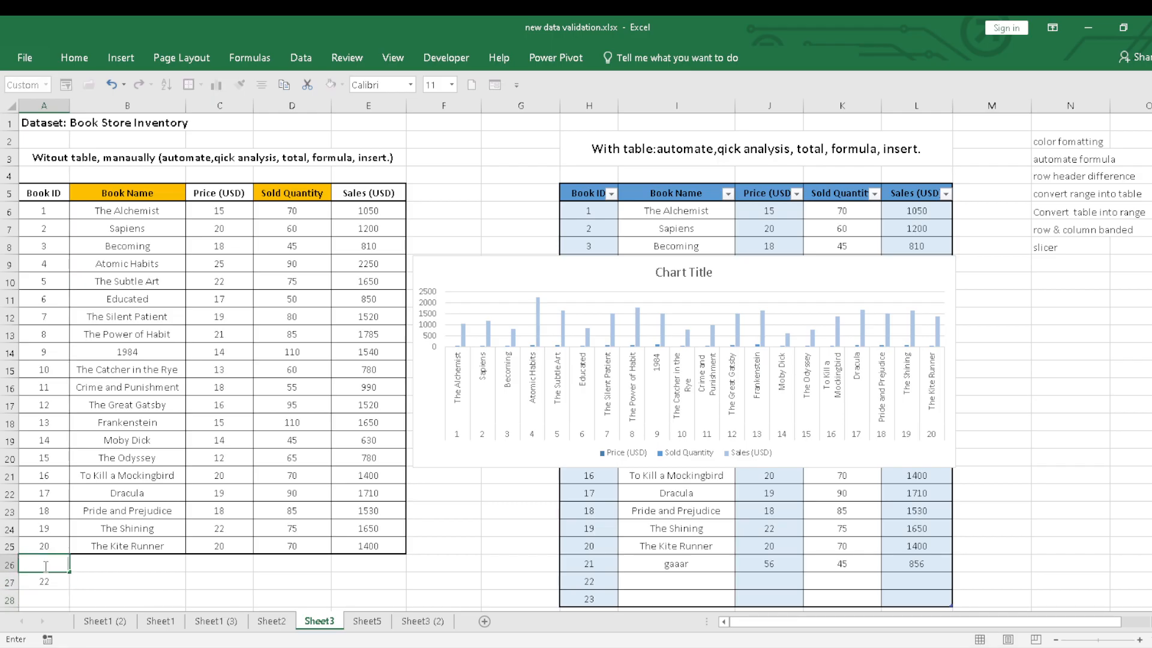
{"action": "key", "text": "Return"}
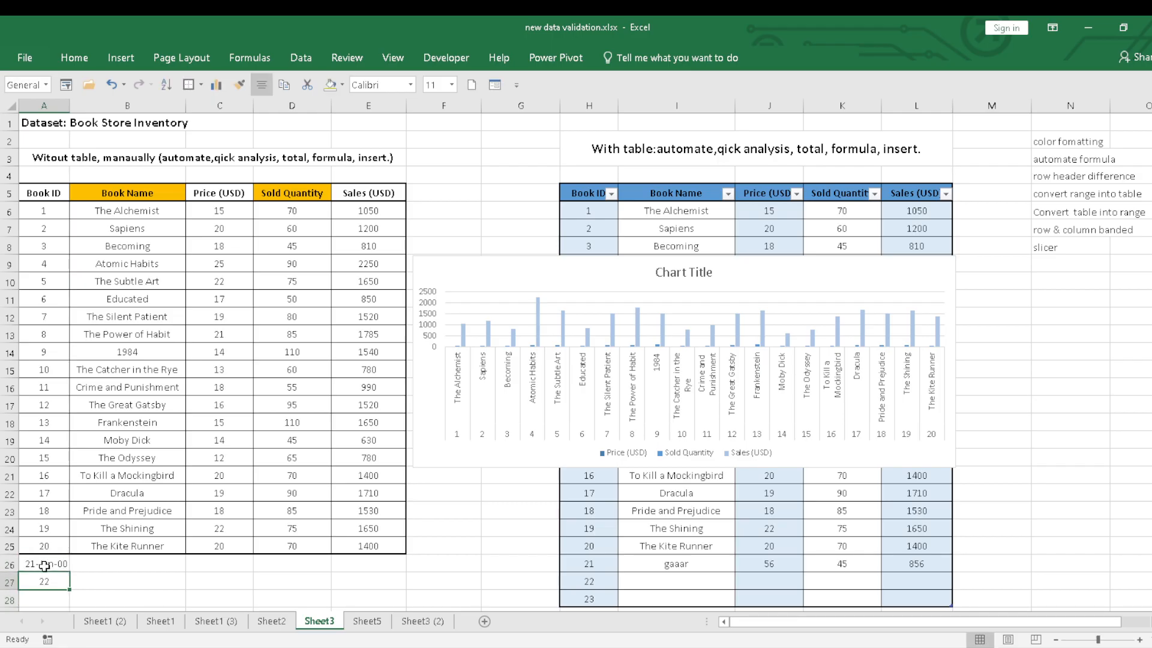
Make the plain range's chart taller, up to row 7, and widen it to about the end of column N
{"action": "left_click", "coordinate": [900, 282]}
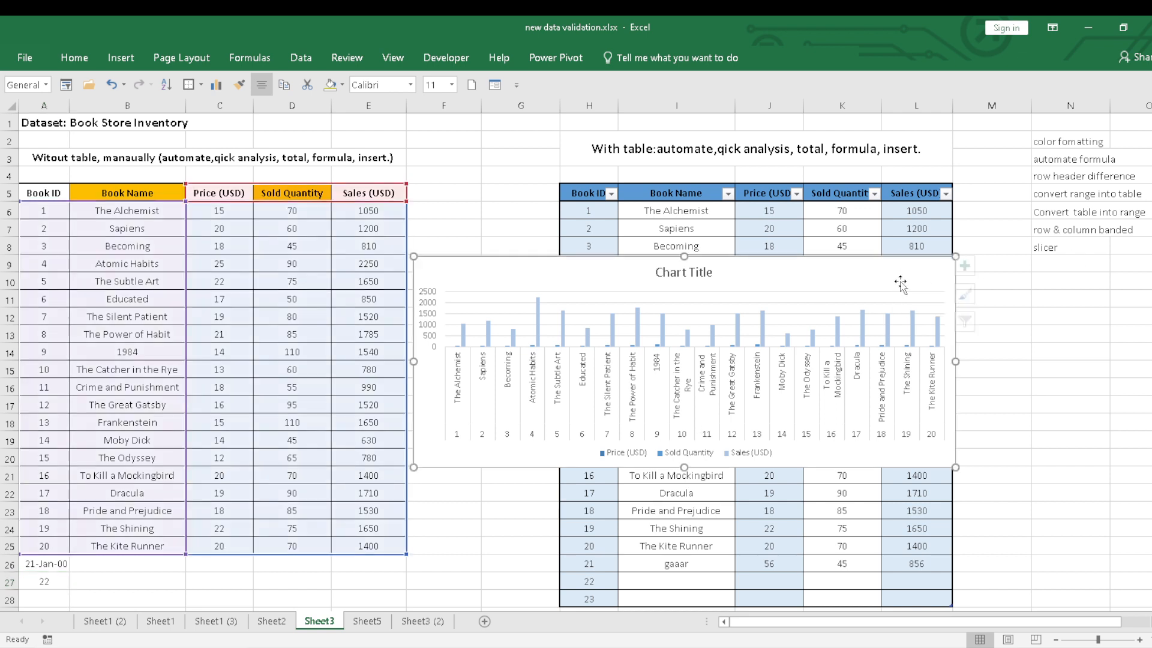
{"action": "left_click_drag", "start_coordinate": [684, 256], "coordinate": [684, 220]}
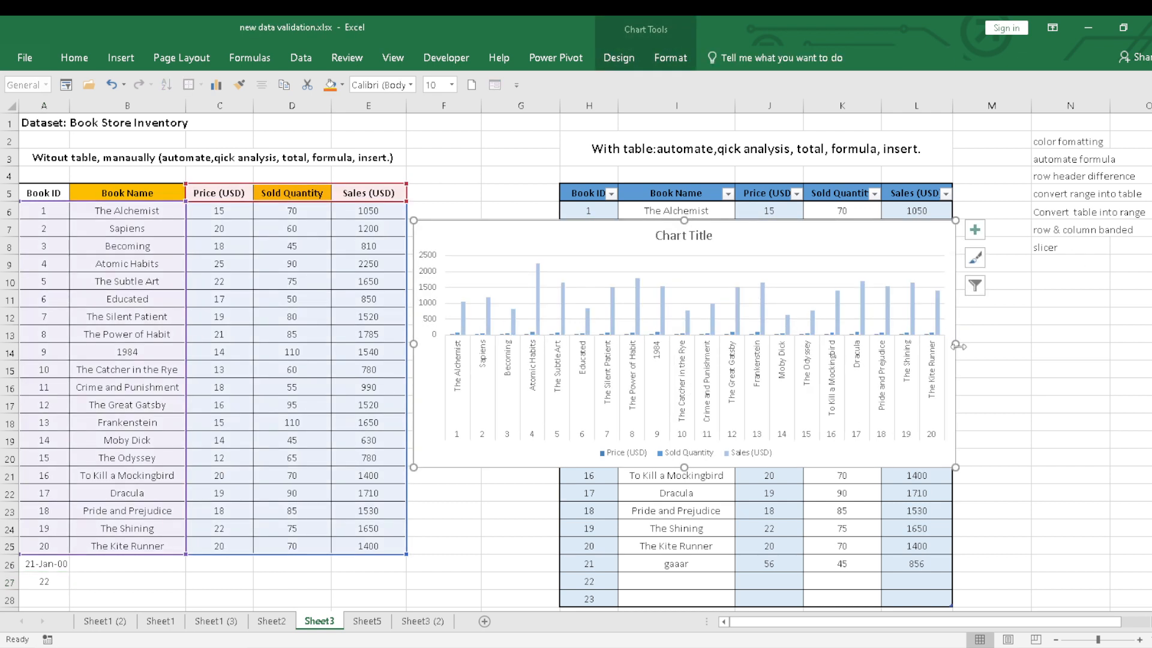
{"action": "left_click_drag", "start_coordinate": [958, 346], "coordinate": [1106, 341]}
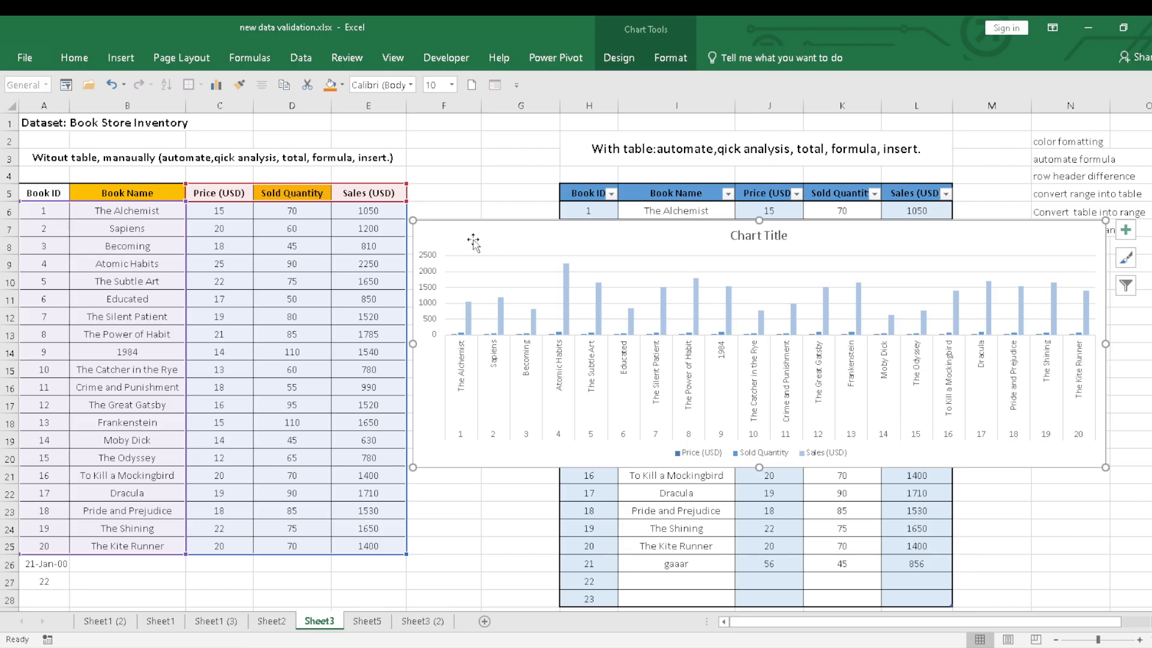
Delete the plain range's chart and add "graphs" to the topic list in cell N9, below slicer
{"action": "key", "text": "Delete"}
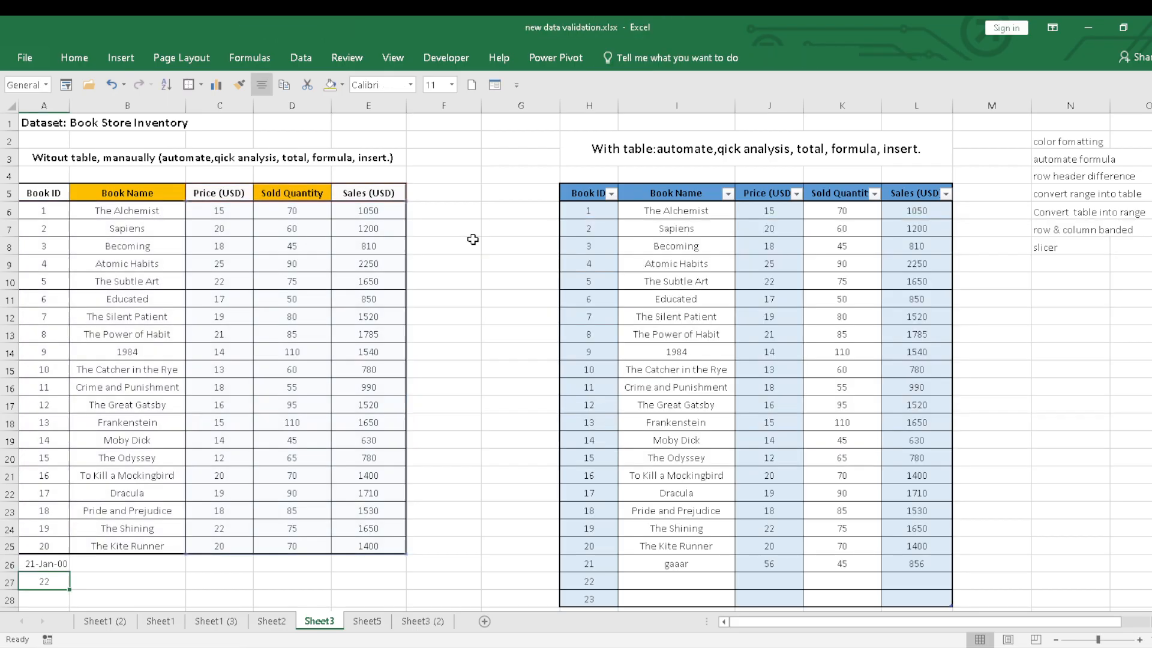
{"action": "left_click", "coordinate": [1061, 261]}
{"action": "type", "text": "graphs"}
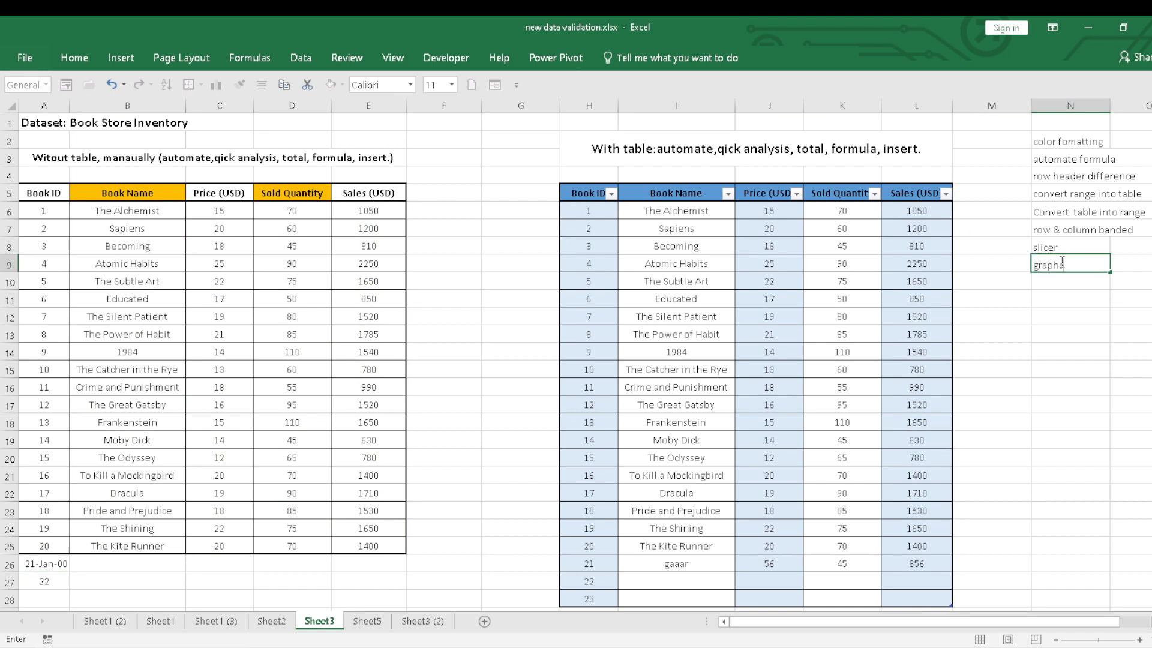
{"action": "key", "text": "Return"}
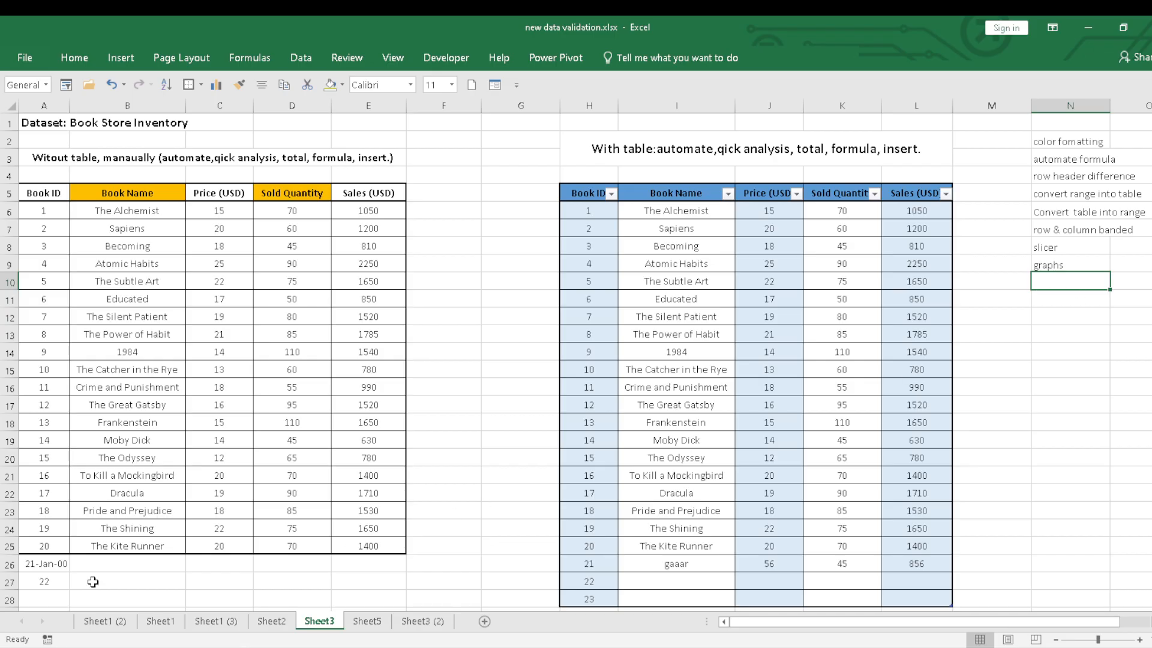
Clear the Book IDs 21 and 22 entered in cells A26 and A27 below the plain range
{"action": "left_click_drag", "start_coordinate": [36, 564], "coordinate": [37, 591]}
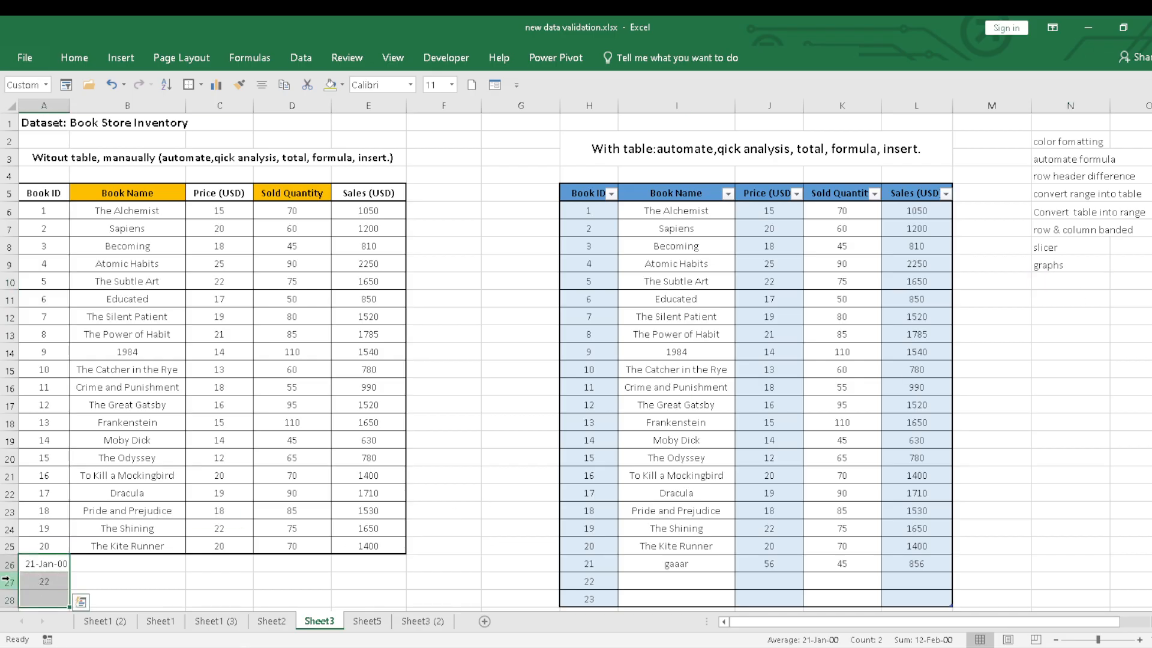
{"action": "key", "text": "BackSpace"}
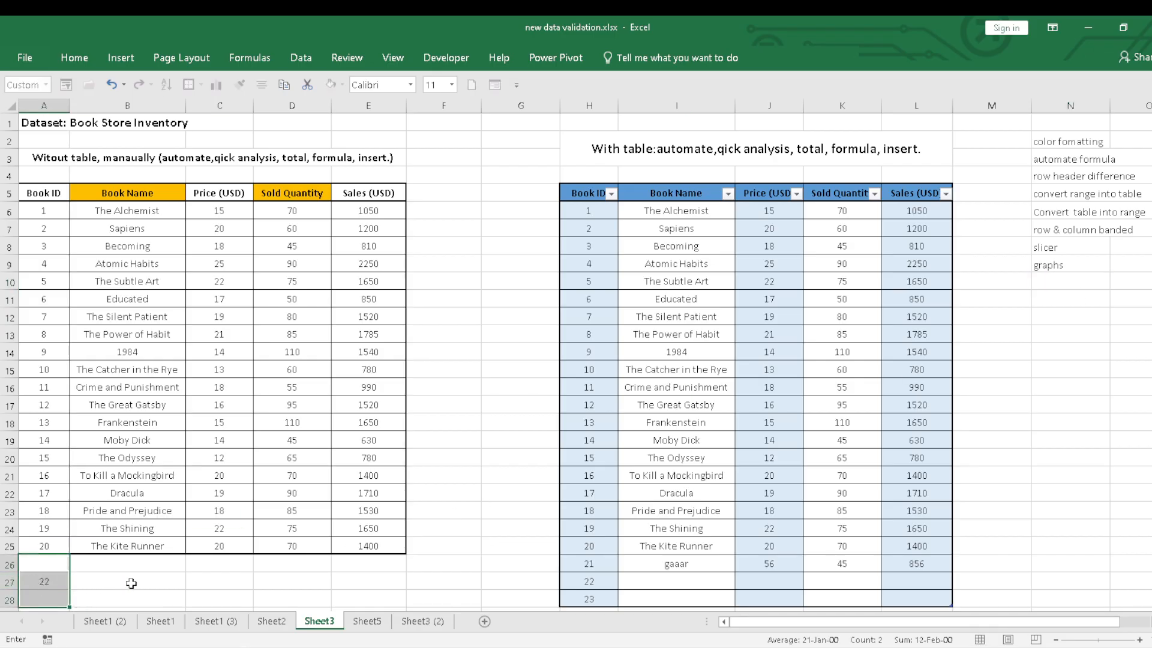
{"action": "left_click_drag", "start_coordinate": [130, 585], "coordinate": [1, 563]}
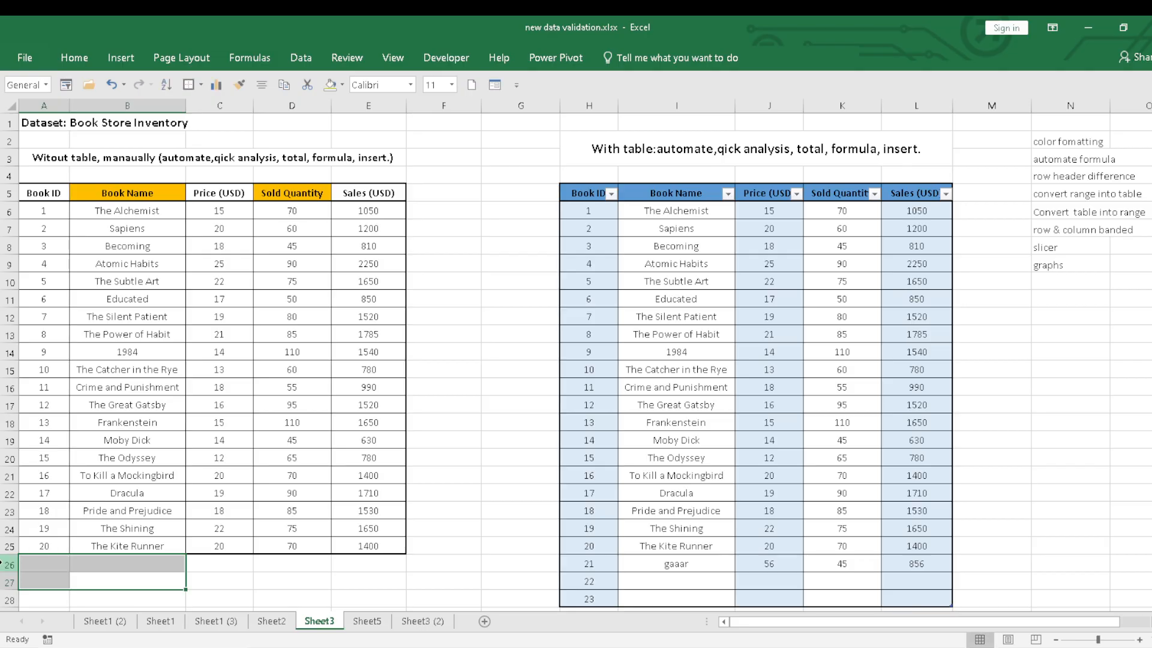
{"action": "left_click", "coordinate": [436, 587]}
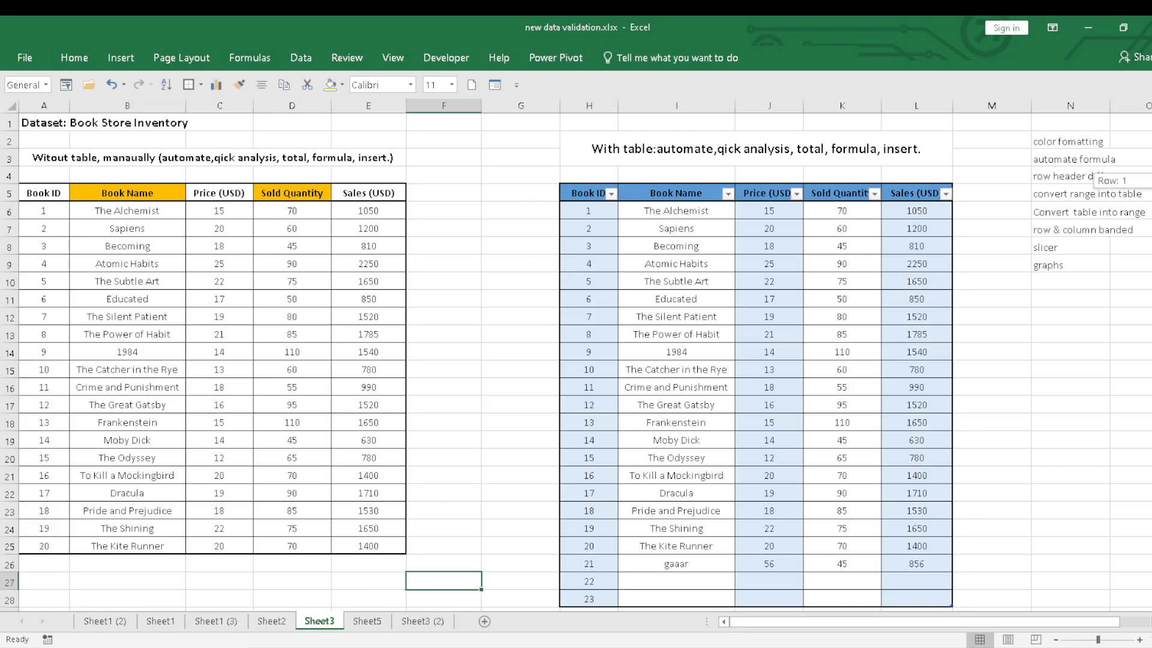
Enter =AVERAGE(C8:E8) in cell F8, beside the plain range's Becoming row
{"action": "scroll", "coordinate": [1119, 182], "scroll_direction": "down", "scroll_amount": 1}
{"action": "left_click", "coordinate": [420, 230]}
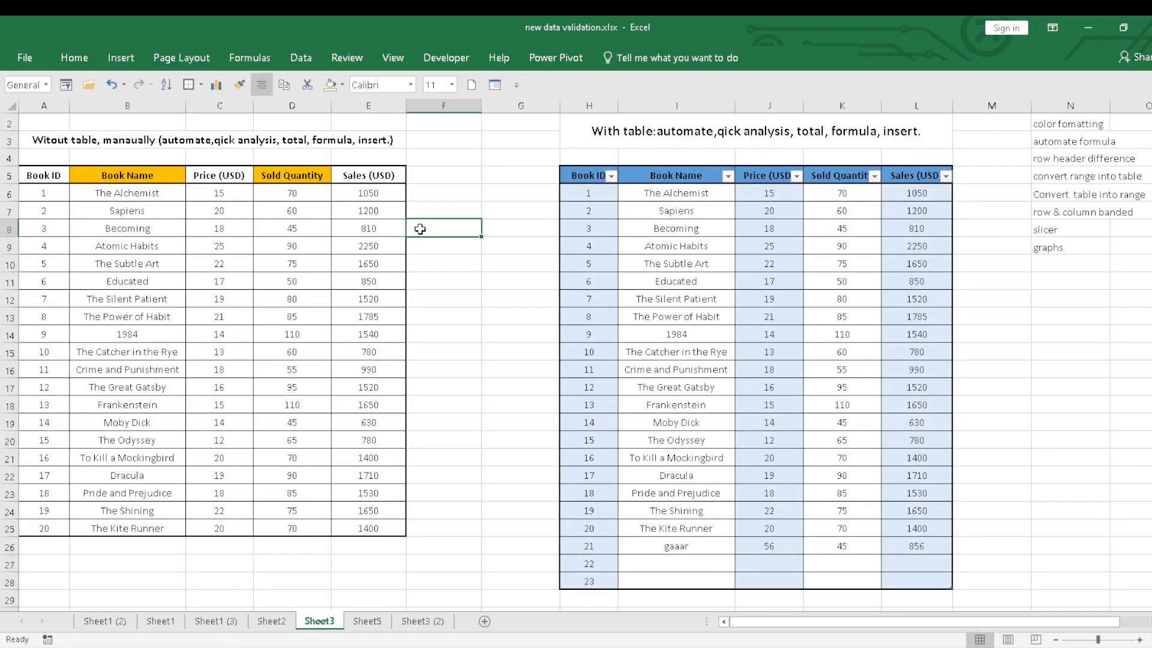
{"action": "type", "text": "=ar"}
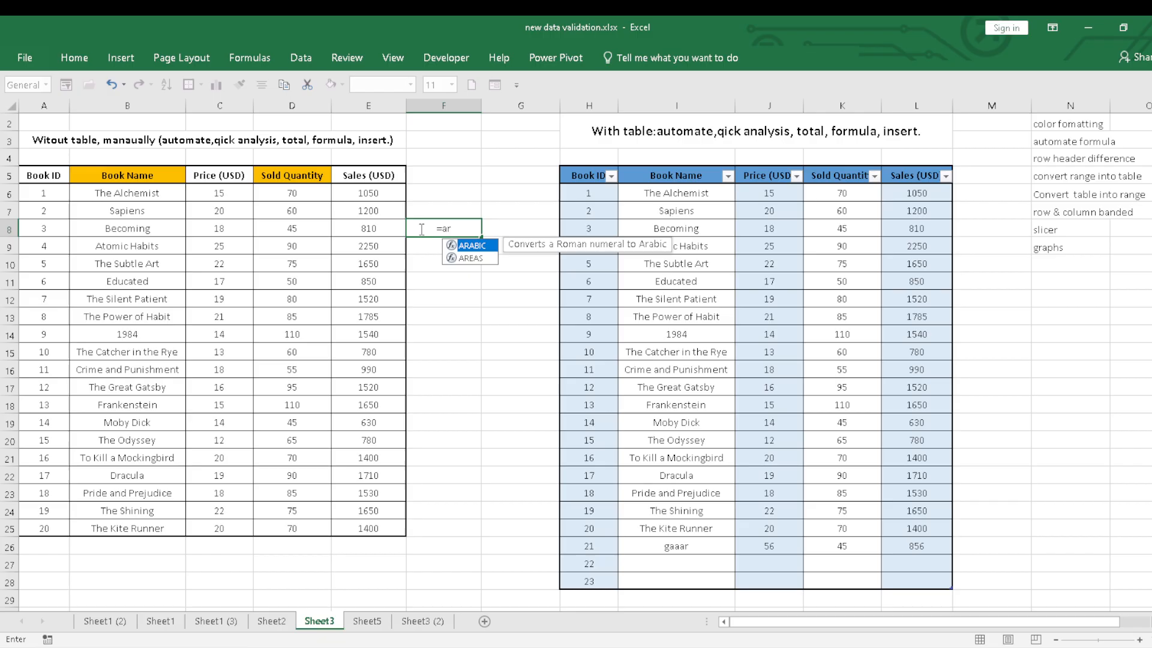
{"action": "key", "text": "BackSpace"}
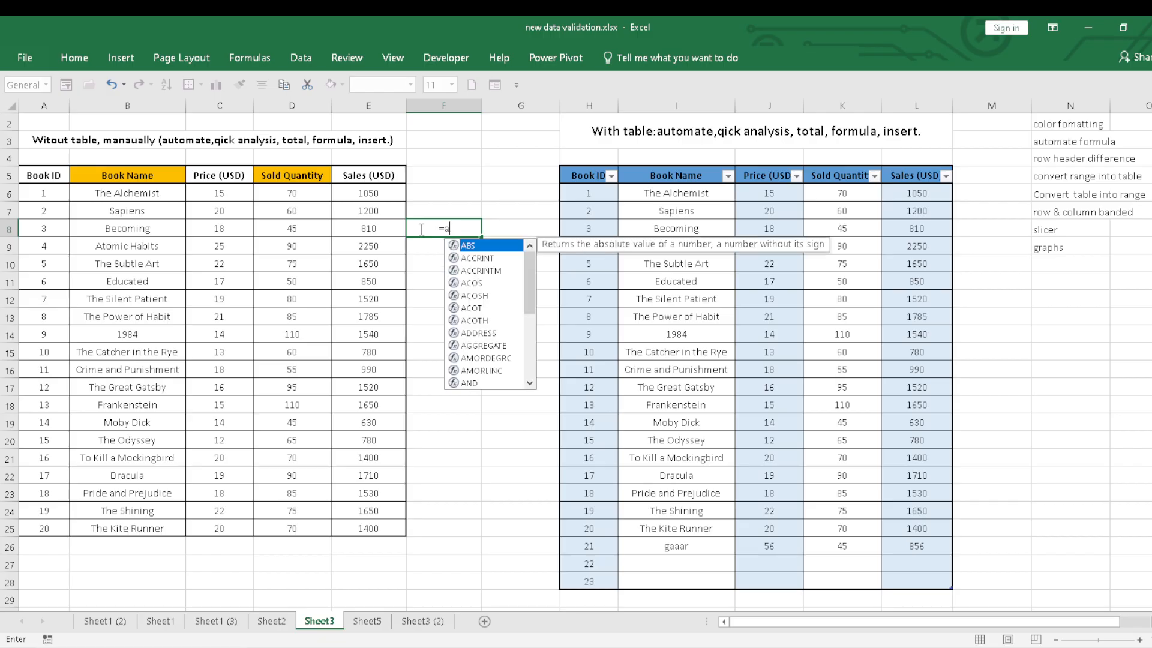
{"action": "type", "text": "ver"}
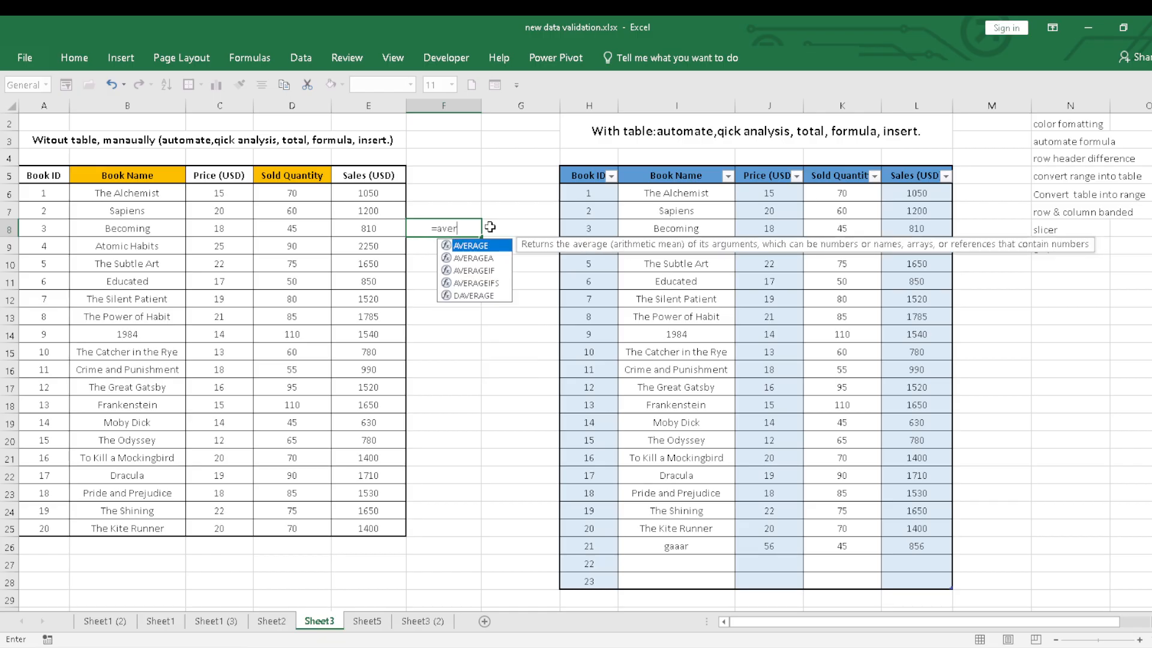
{"action": "double_click", "coordinate": [490, 246]}
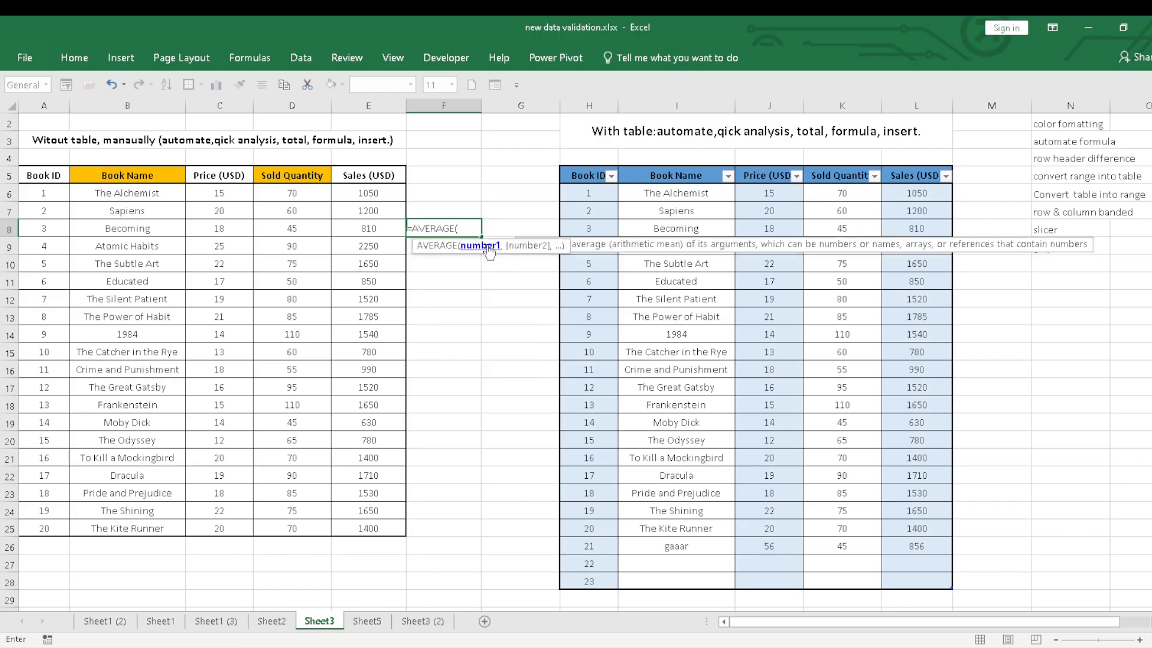
{"action": "left_click", "coordinate": [216, 231]}
{"action": "type", "text": ":"}
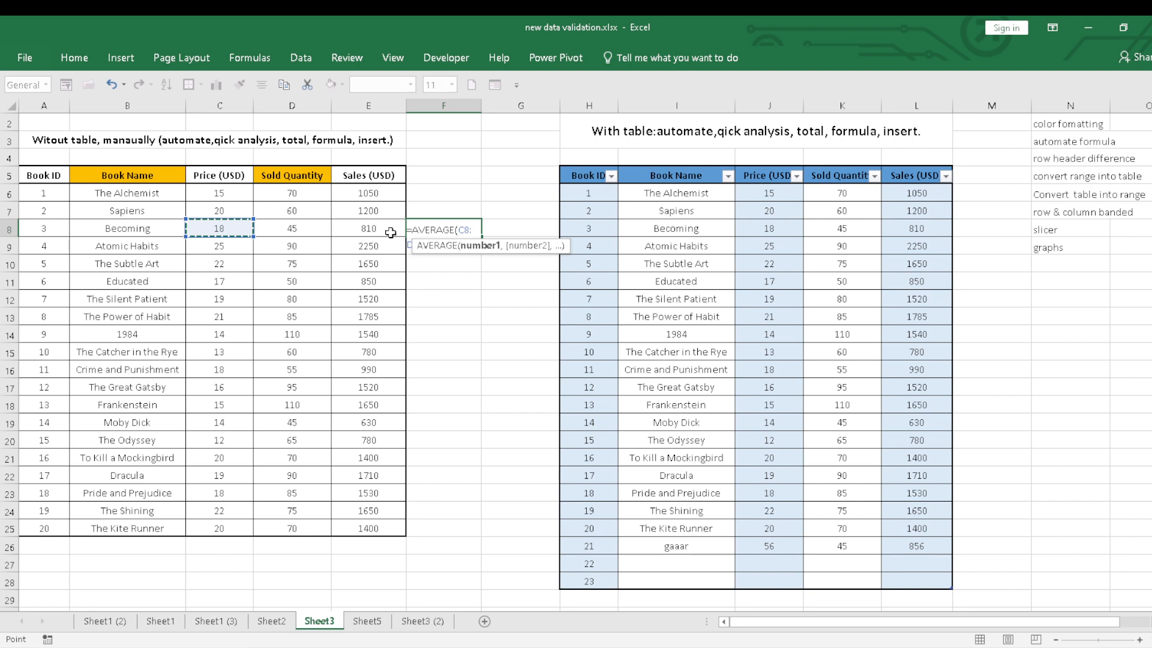
{"action": "left_click", "coordinate": [387, 228]}
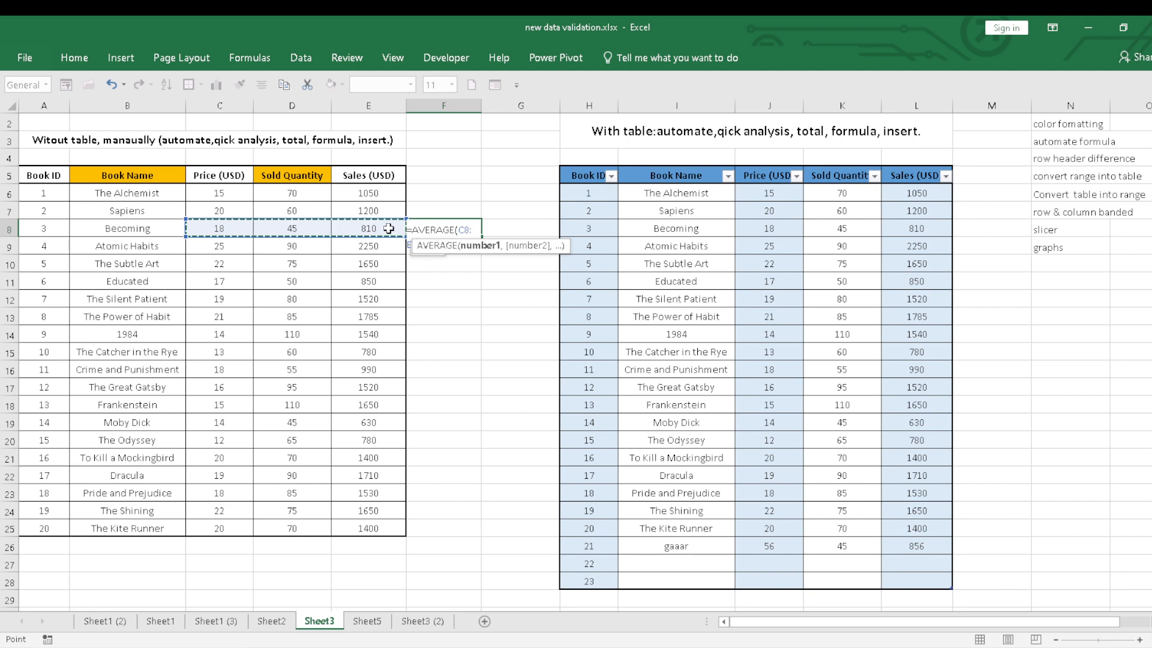
{"action": "left_click", "coordinate": [389, 228]}
{"action": "key", "text": "Return"}
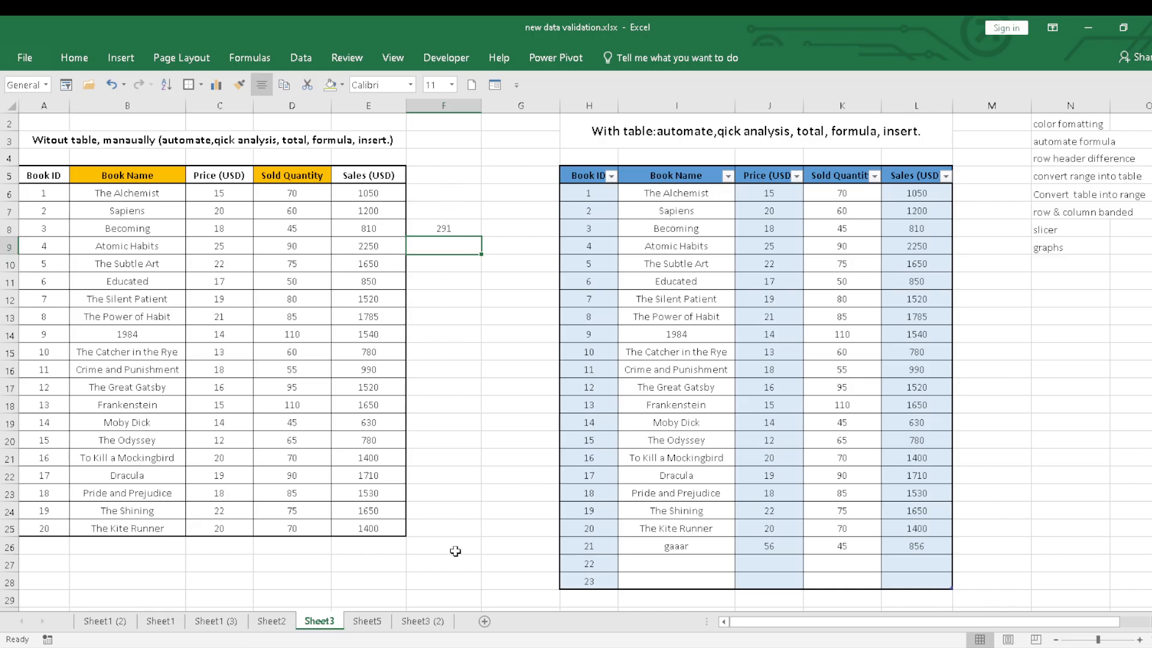
Enter an AVERAGE formula in M8, beside the table's Becoming row, covering its Price (USD) through Sales (USD) cells
{"action": "left_click", "coordinate": [983, 230]}
{"action": "type", "text": "="}
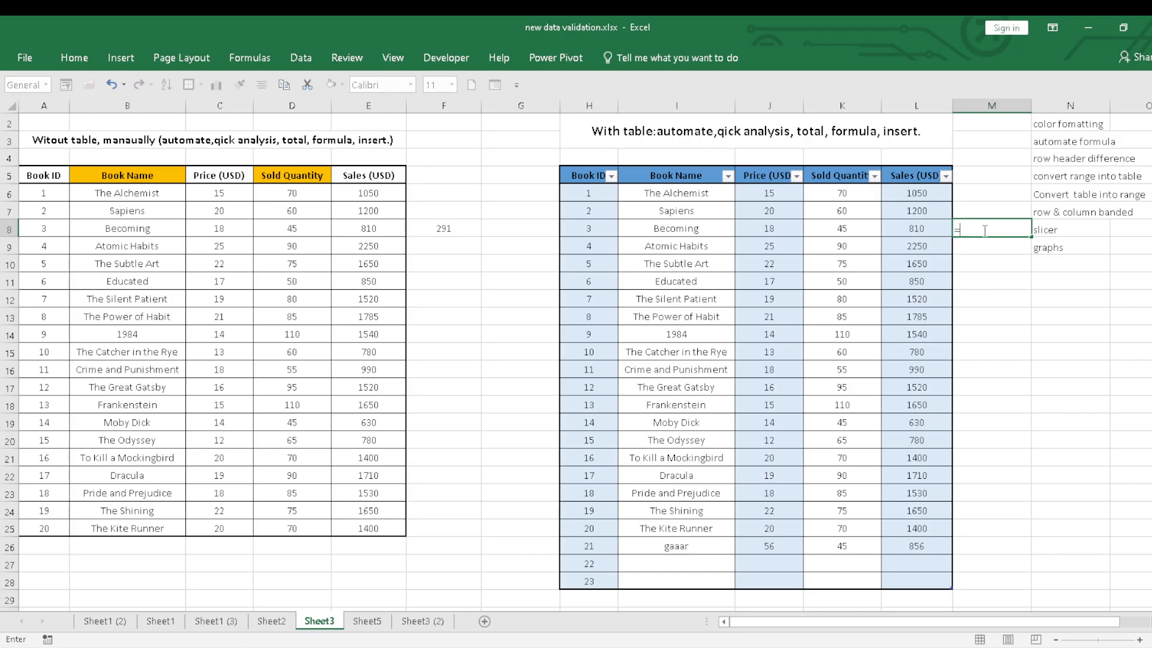
{"action": "type", "text": "aver"}
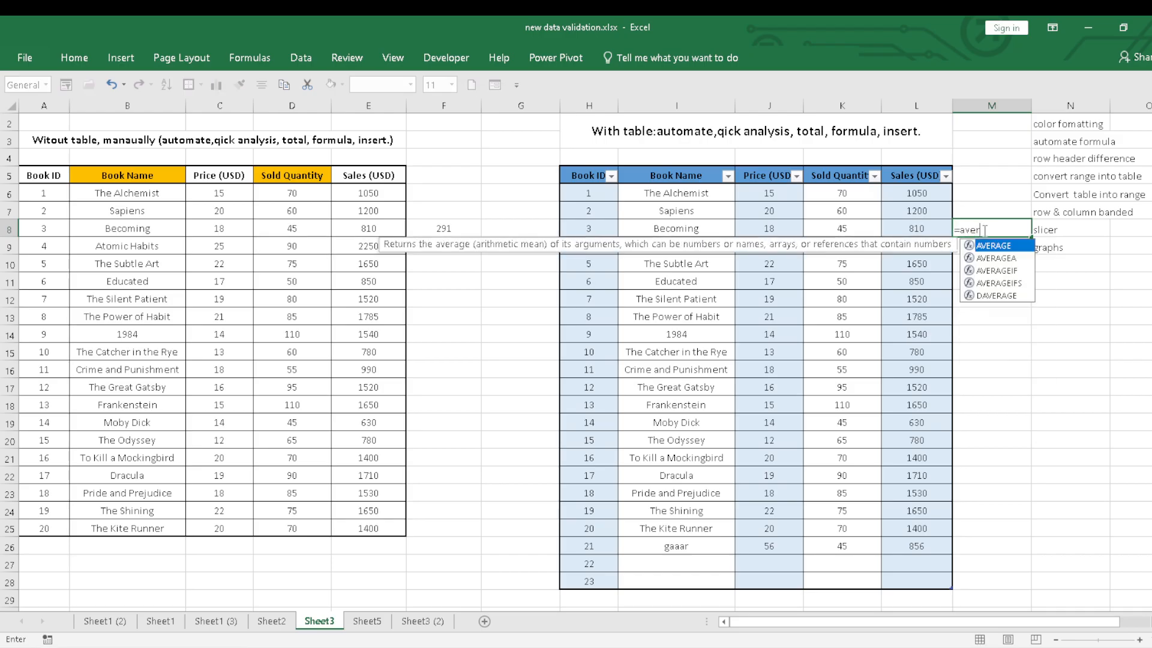
{"action": "double_click", "coordinate": [1014, 246]}
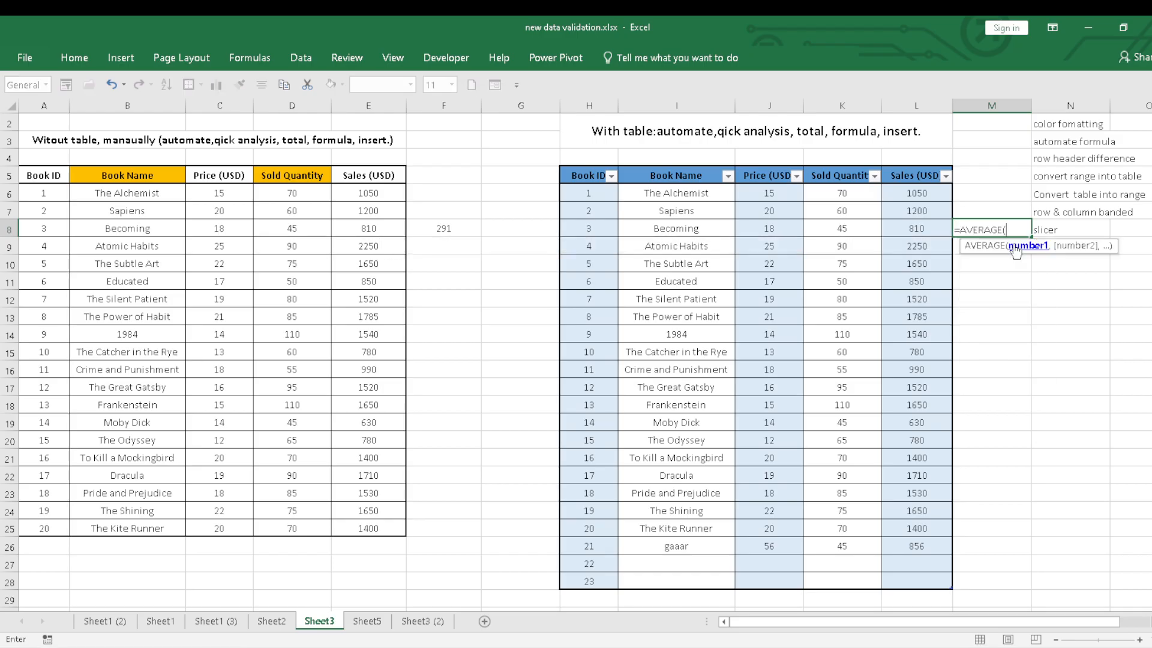
{"action": "left_click_drag", "start_coordinate": [768, 228], "coordinate": [926, 228]}
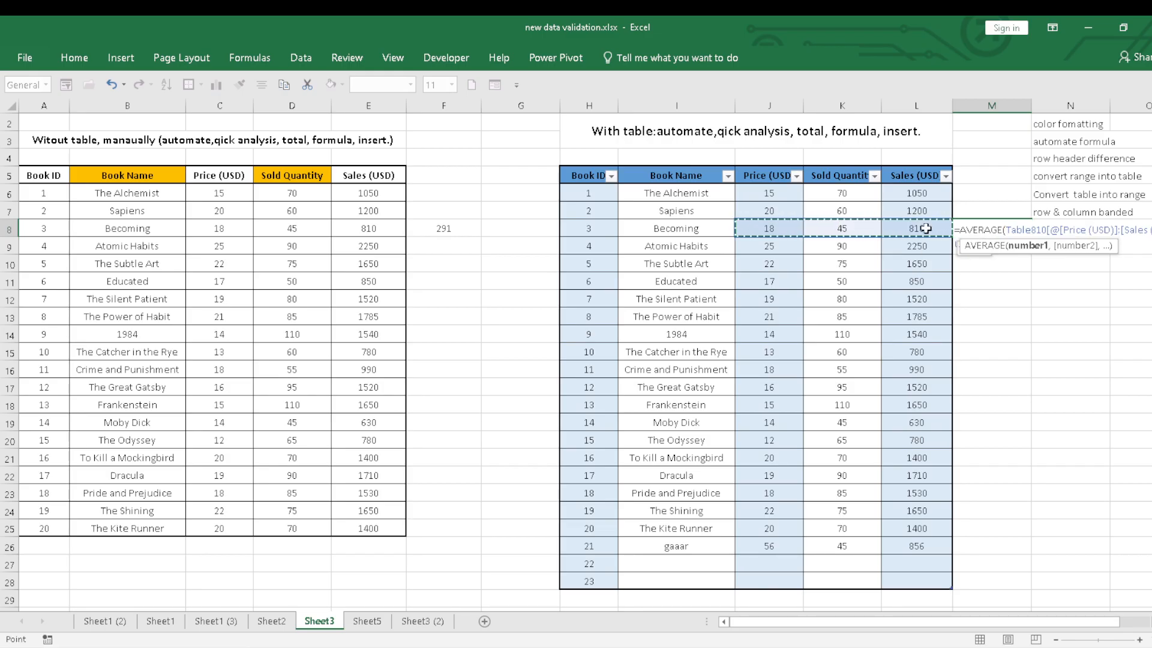
{"action": "key", "text": "Return"}
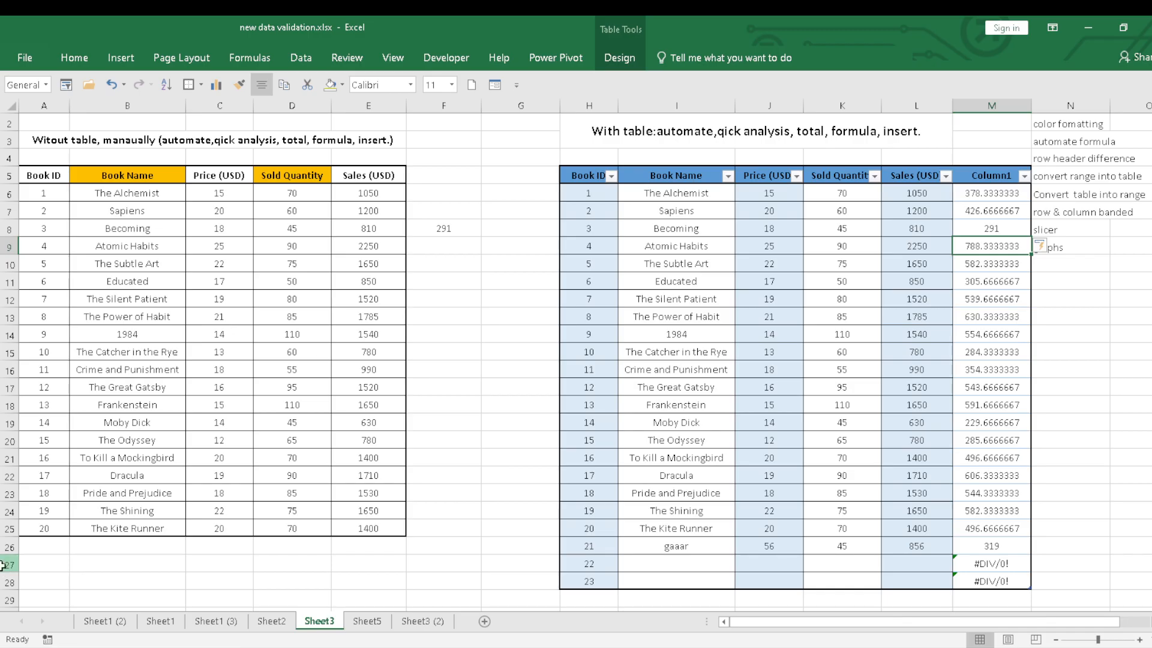
Delete sheet rows 27 and 28, which hold the table's incomplete Book IDs 22 and 23
{"action": "mouse_move", "coordinate": [5, 565]}
{"action": "left_mouse_down"}
{"action": "mouse_move", "coordinate": [5, 581]}
{"action": "mouse_move", "coordinate": [2, 570]}
{"action": "left_mouse_up"}
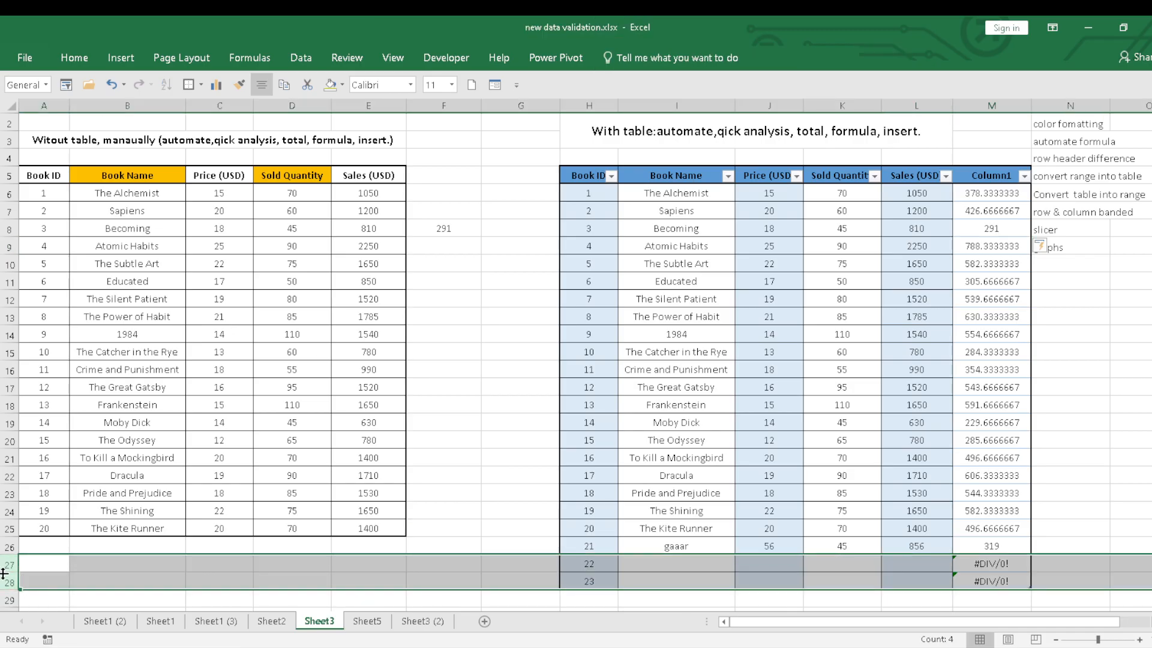
{"action": "right_click", "coordinate": [3, 574]}
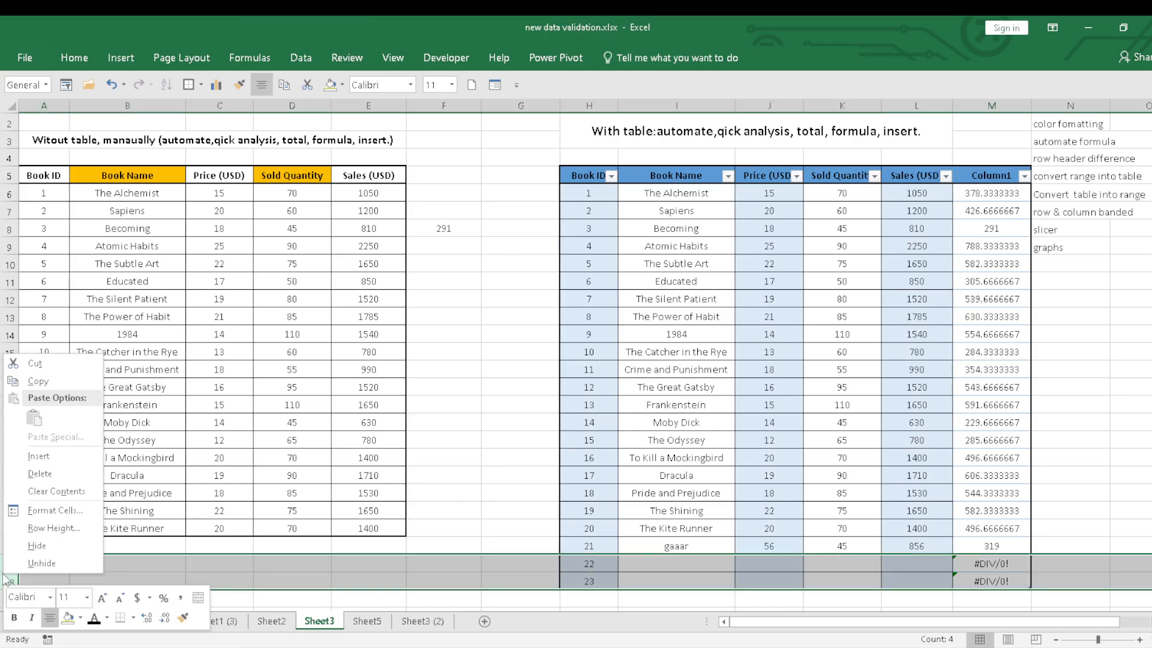
{"action": "left_click", "coordinate": [37, 474]}
{"action": "left_click", "coordinate": [484, 458]}
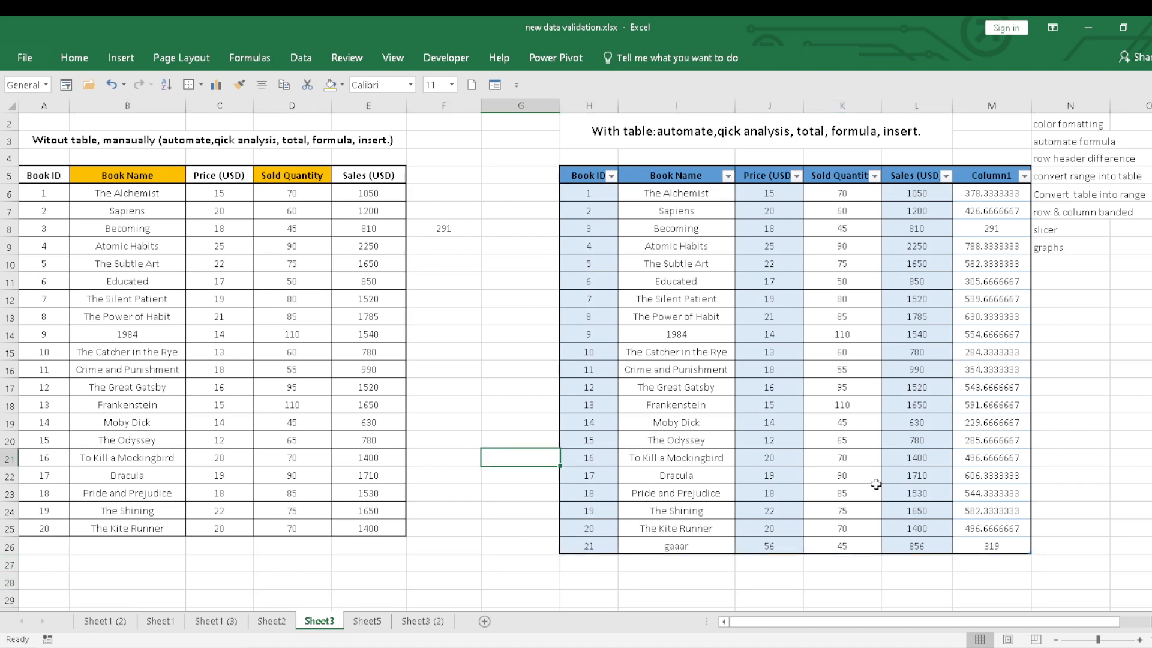
Add "again column formula d/f" to the topic list in cell N10, below graphs
{"action": "left_click", "coordinate": [1103, 375]}
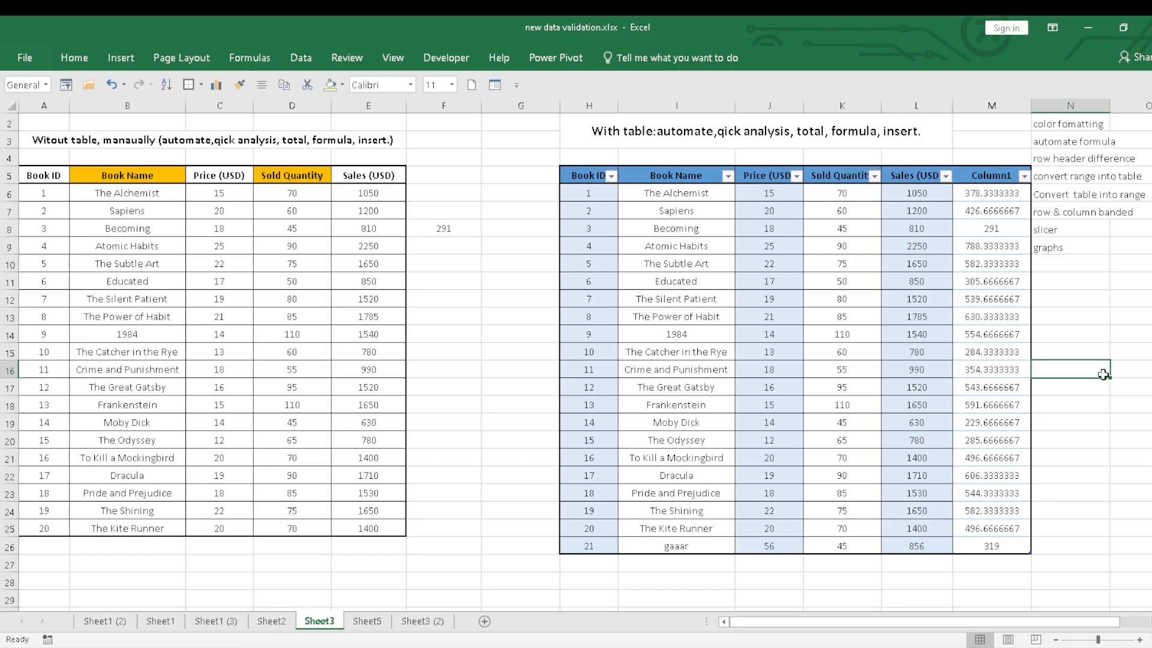
{"action": "left_click", "coordinate": [1065, 263]}
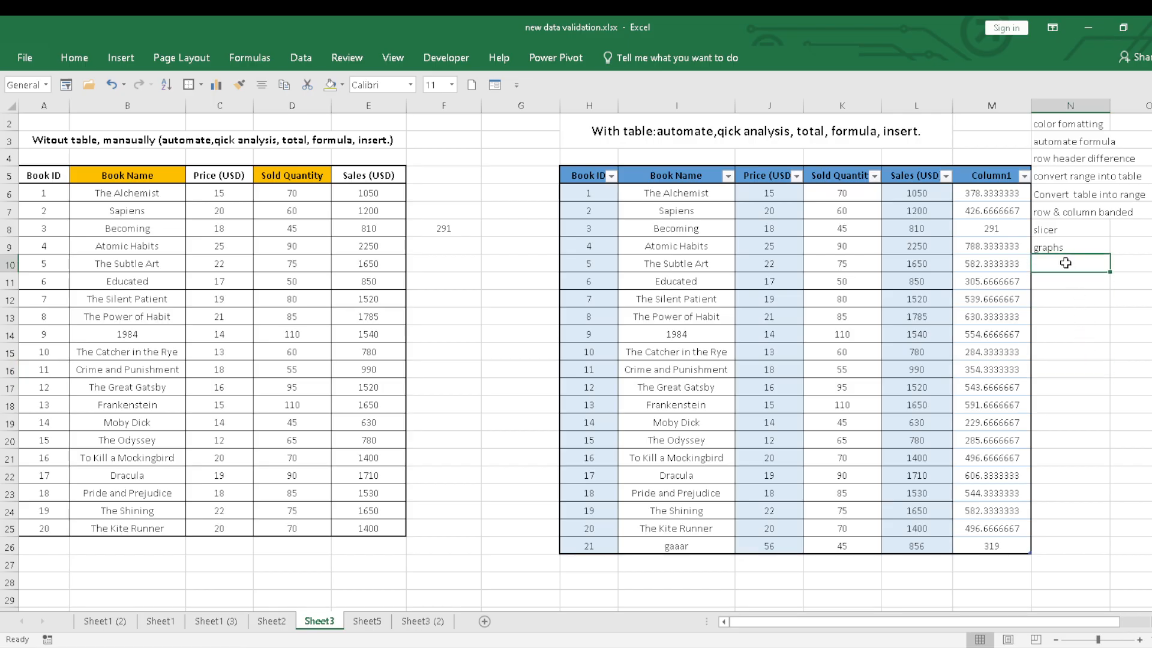
{"action": "type", "text": "again"}
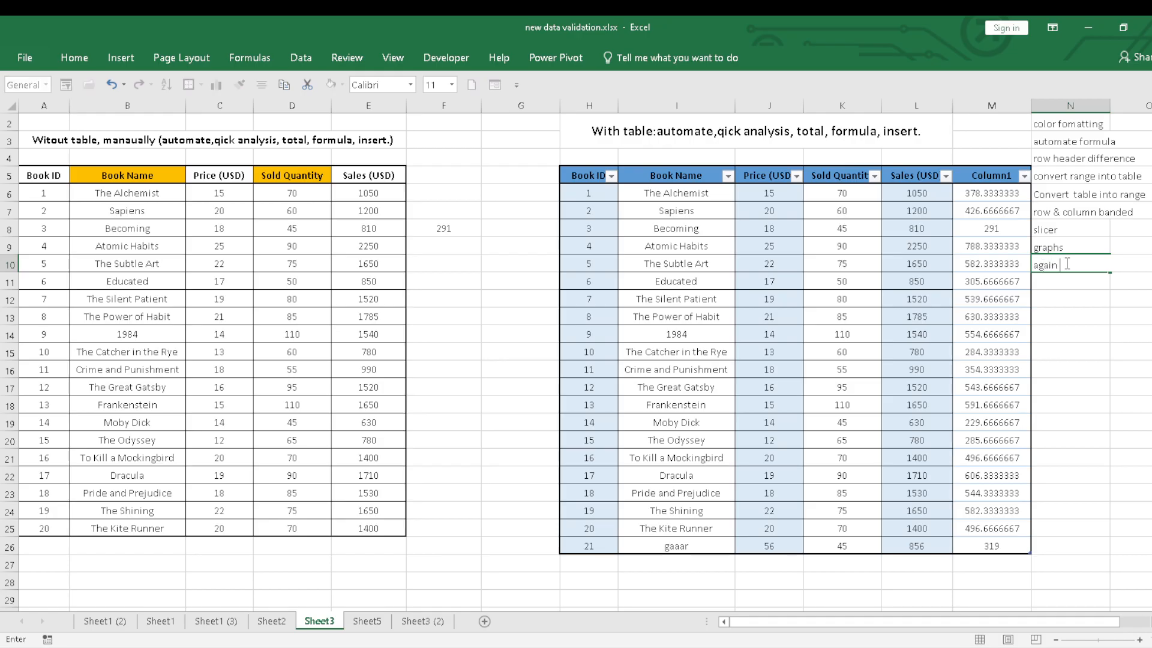
{"action": "type", "text": " column formula d/f"}
{"action": "key", "text": "Return"}
{"action": "left_click", "coordinate": [1079, 305]}
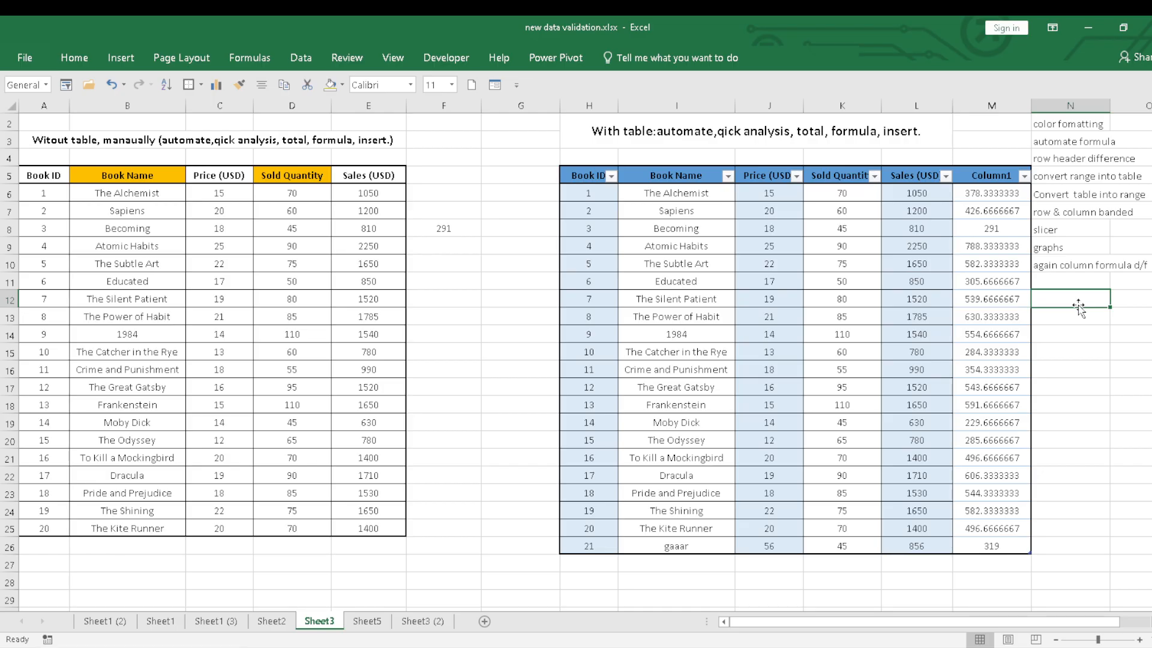
Select cell A26 below the plain range and open the Quick Access Toolbar settings in Excel Options
{"action": "left_click", "coordinate": [526, 354]}
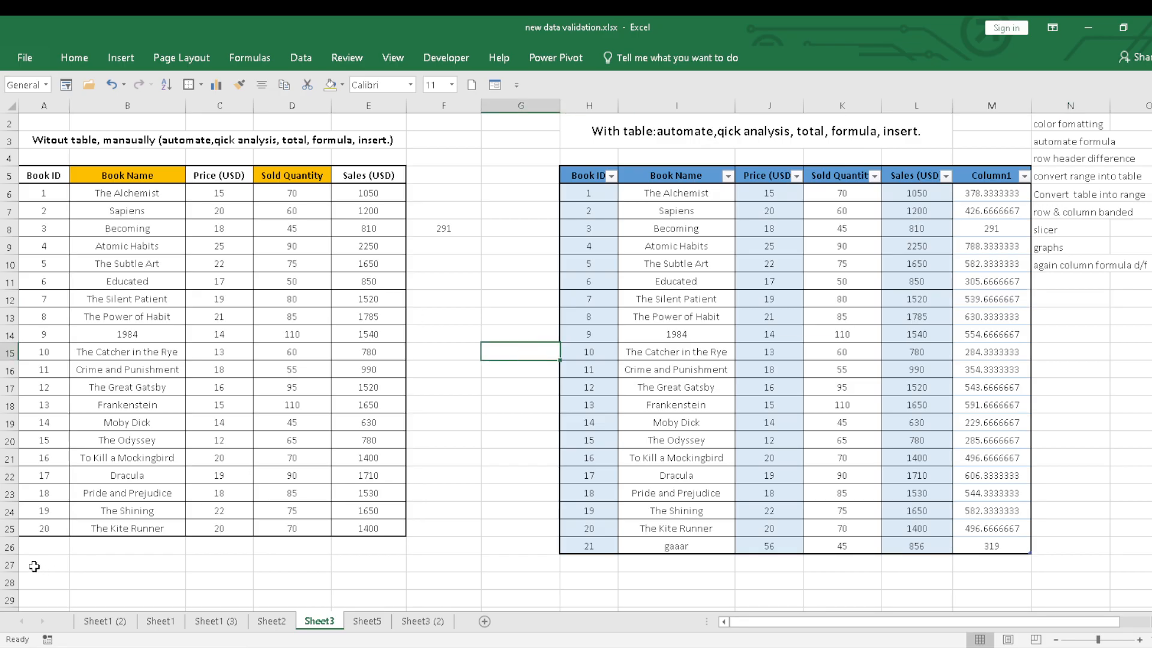
{"action": "left_click", "coordinate": [27, 546]}
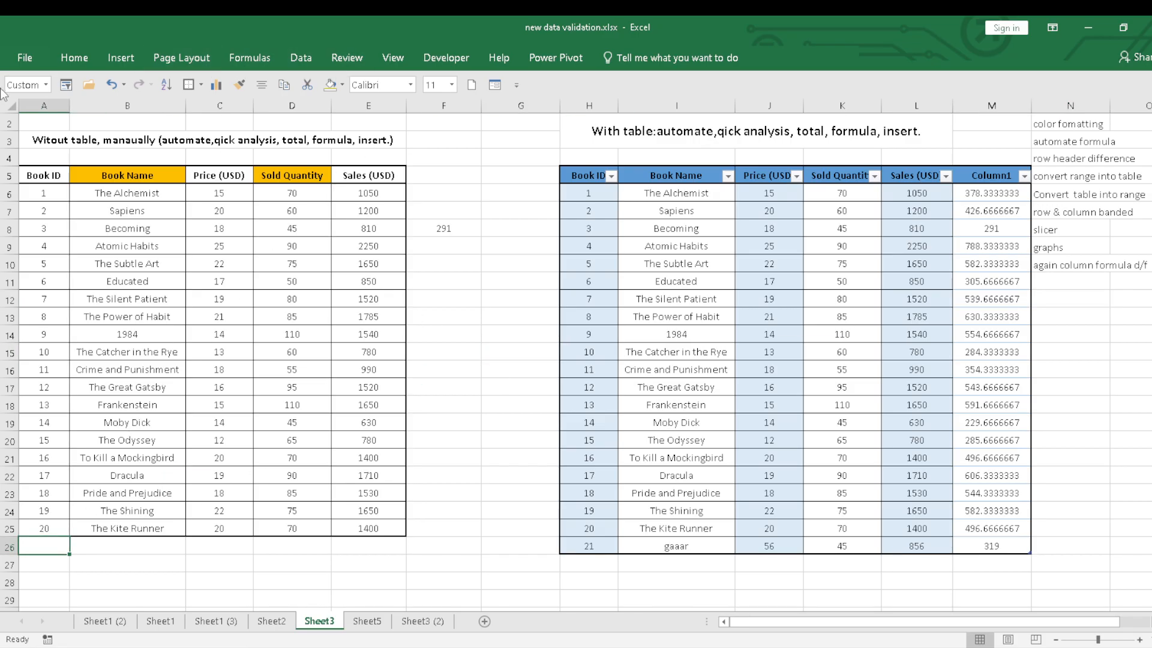
{"action": "left_click", "coordinate": [20, 59]}
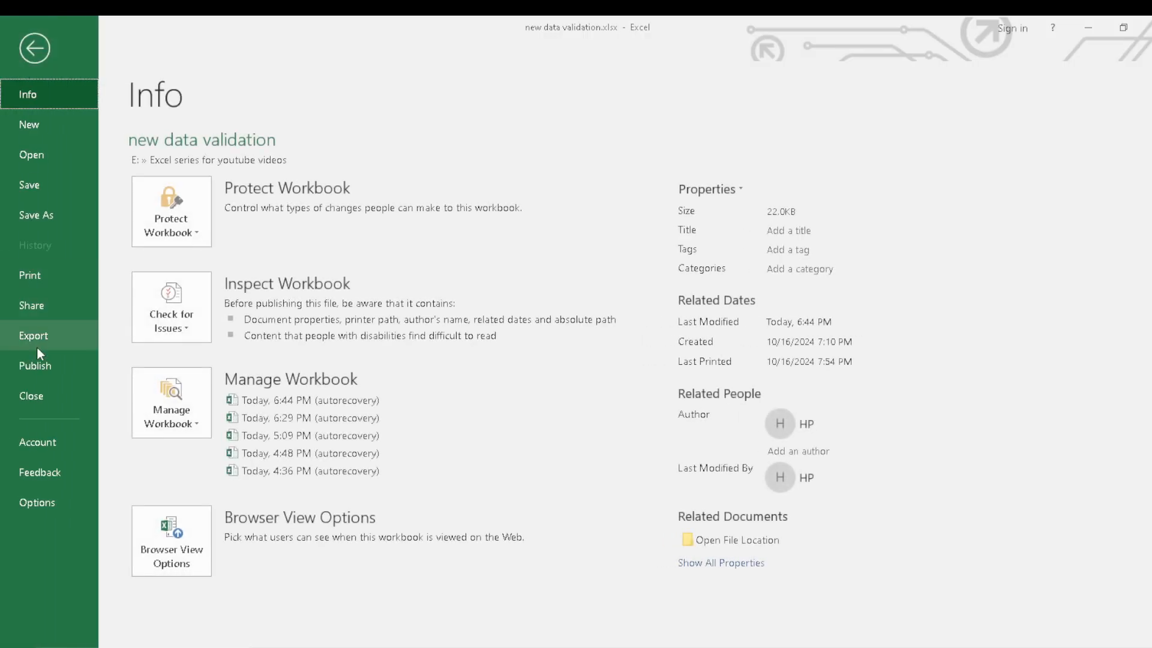
{"action": "left_click", "coordinate": [38, 504]}
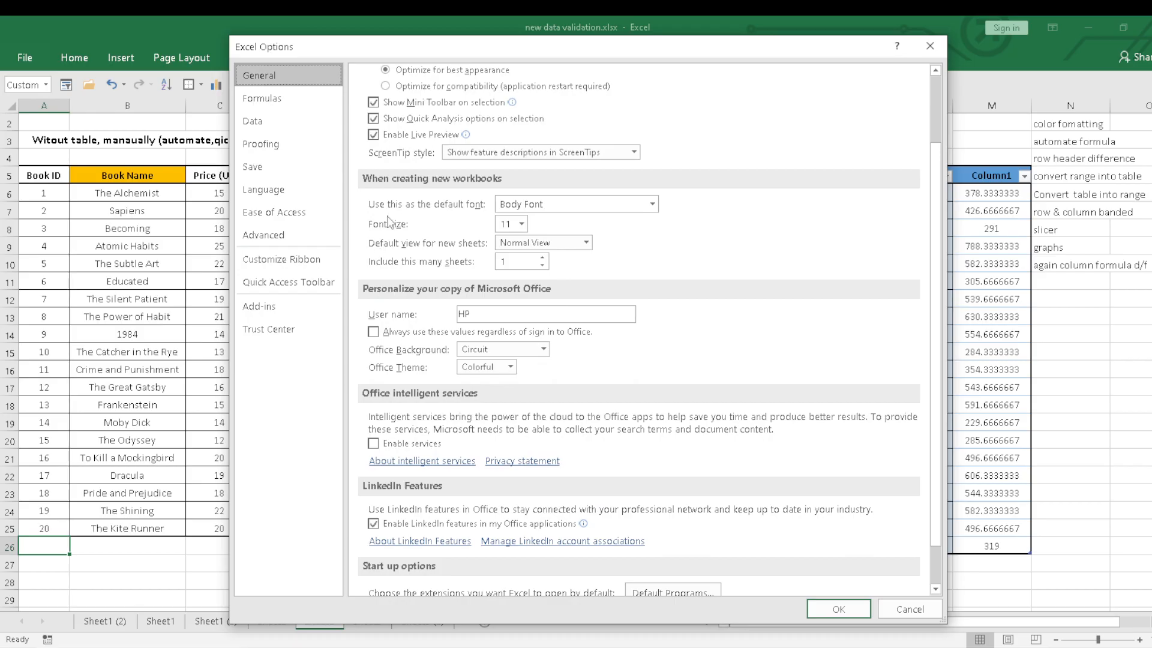
{"action": "left_click", "coordinate": [279, 281]}
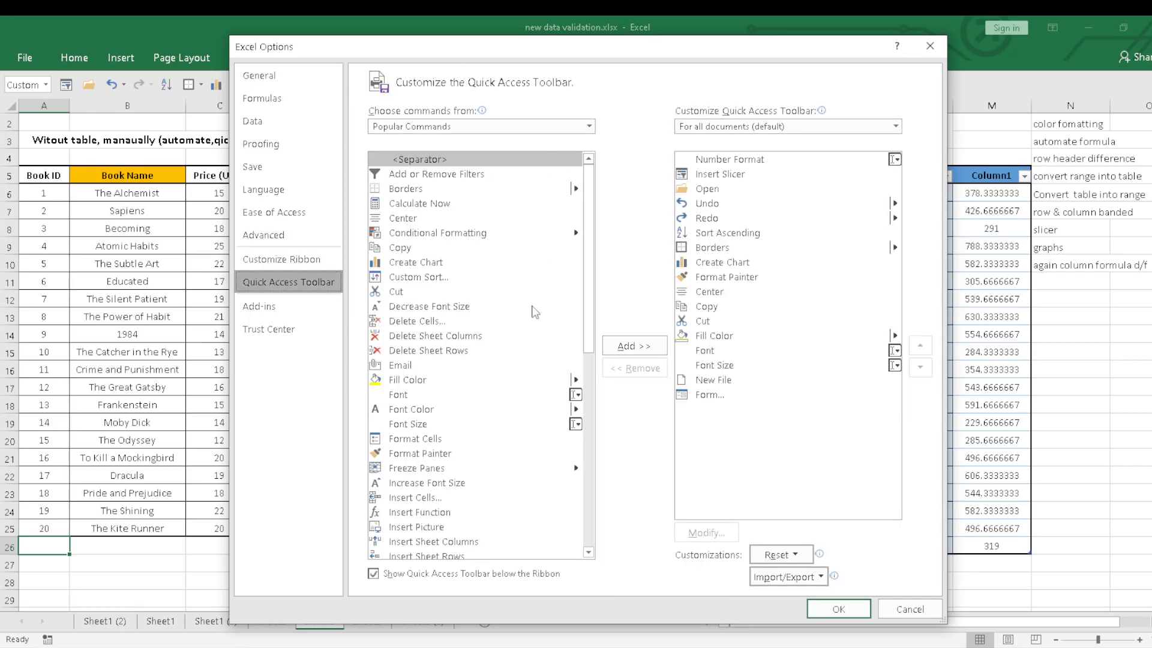
Look through the popular commands and command categories, and select the Form entry among the Quick Access Toolbar's current commands
{"action": "scroll", "coordinate": [588, 264], "scroll_direction": "down", "scroll_amount": 1}
{"action": "scroll", "coordinate": [588, 264], "scroll_direction": "down", "scroll_amount": 3}
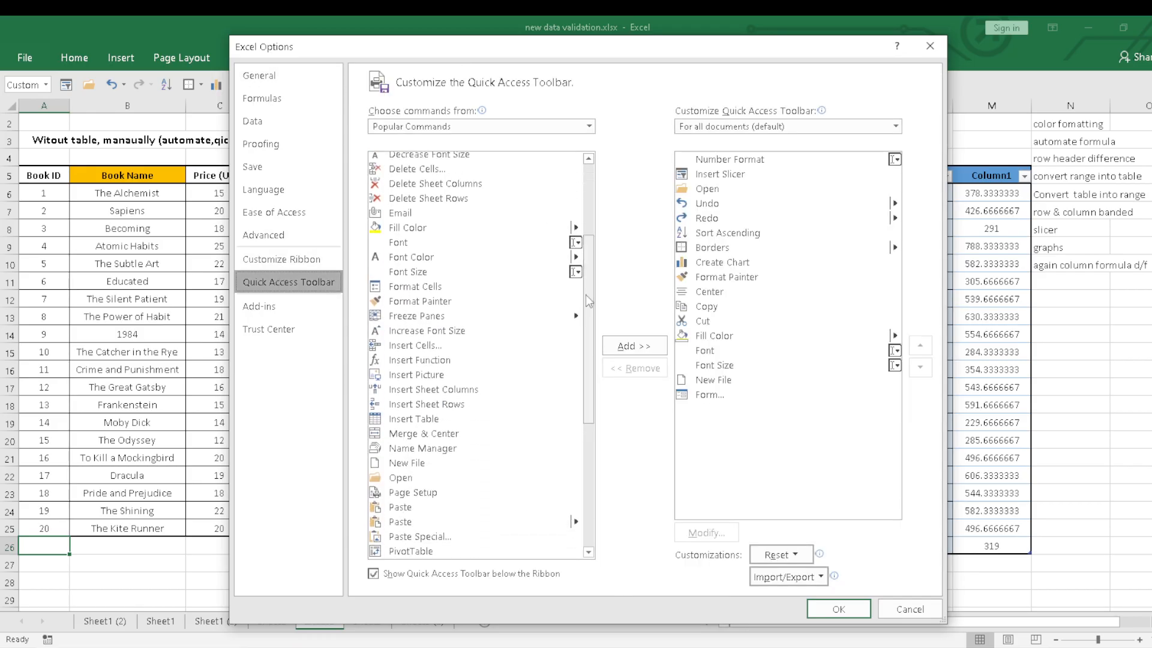
{"action": "left_click", "coordinate": [588, 126]}
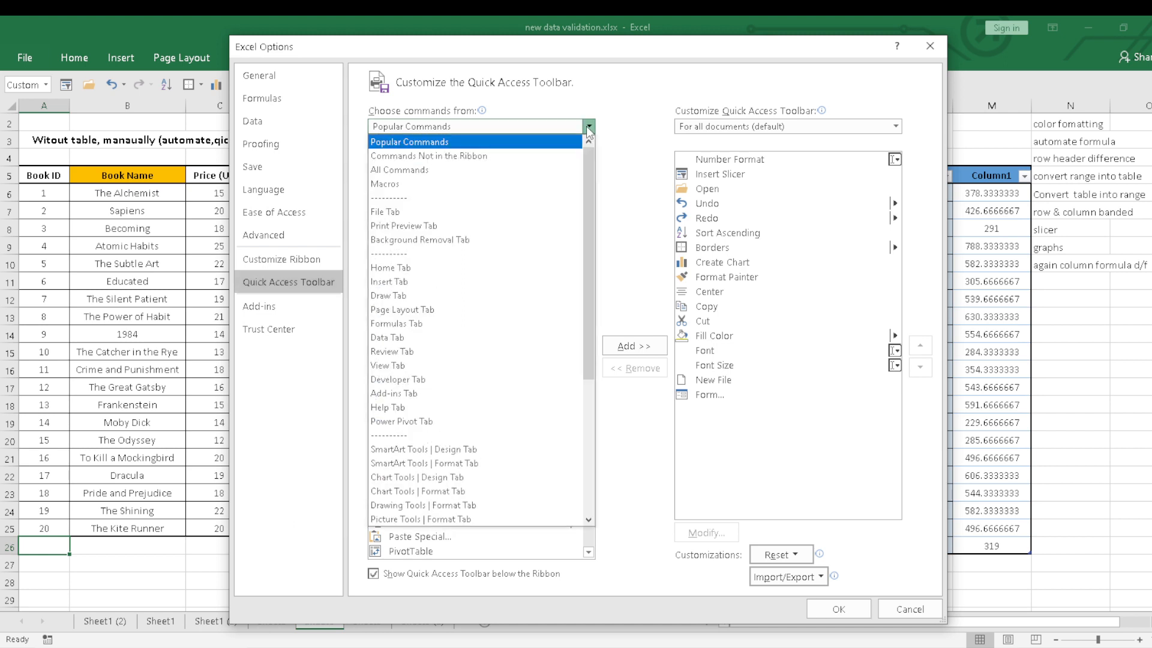
{"action": "left_click_drag", "start_coordinate": [588, 175], "coordinate": [590, 374]}
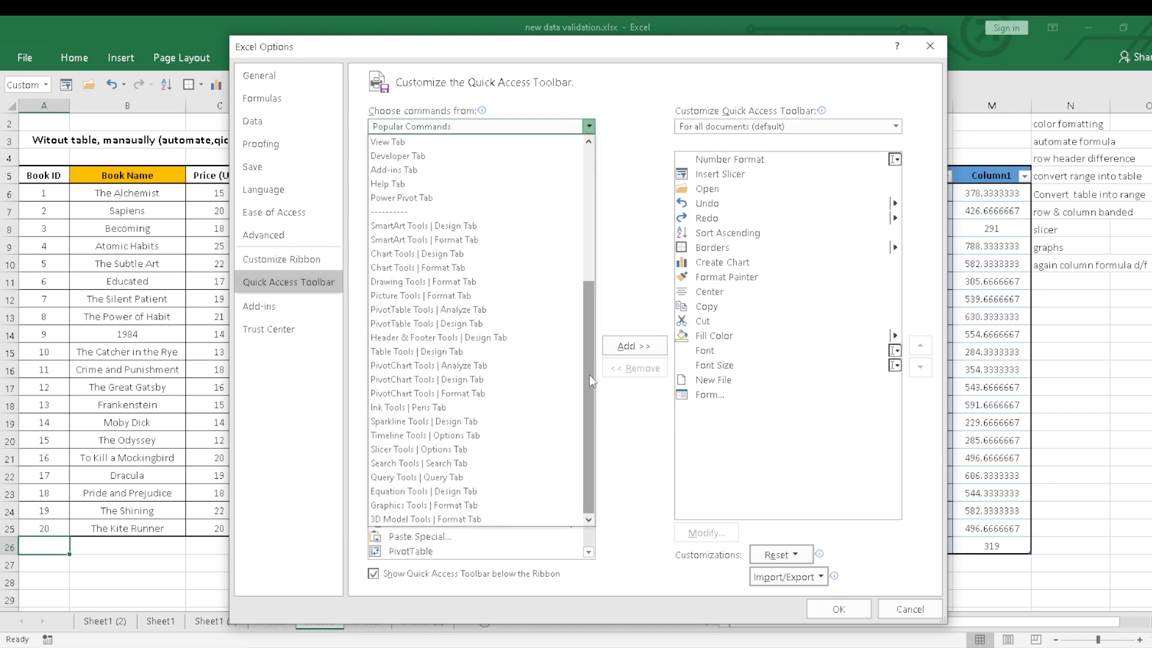
{"action": "left_click", "coordinate": [586, 126]}
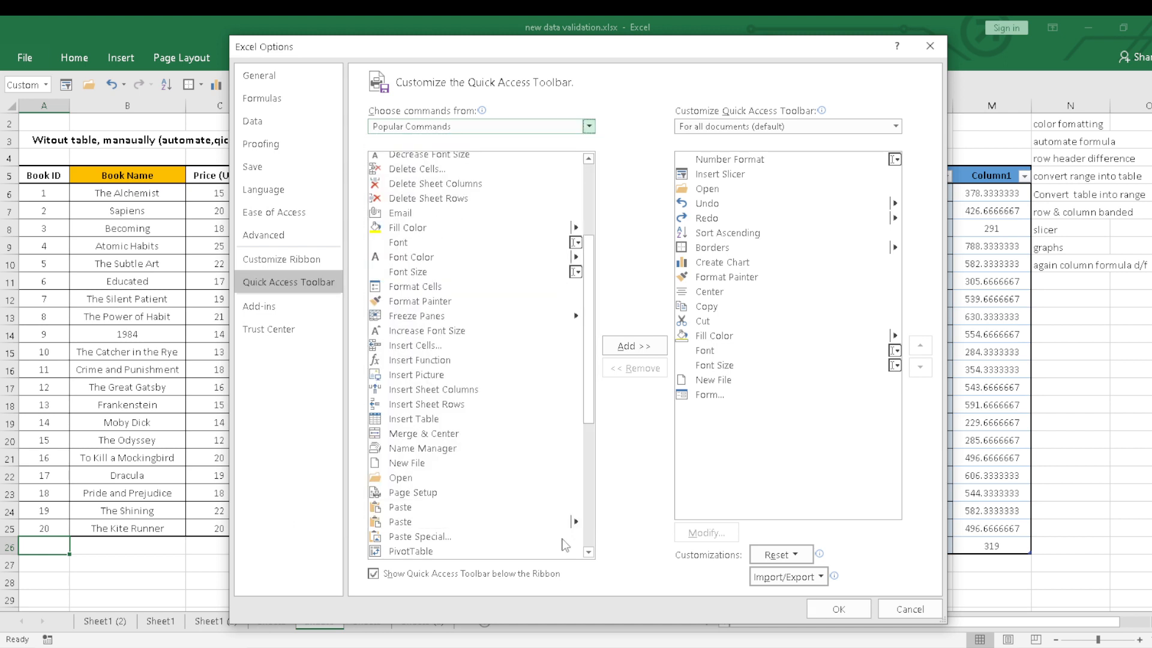
{"action": "left_click_drag", "start_coordinate": [589, 391], "coordinate": [603, 526]}
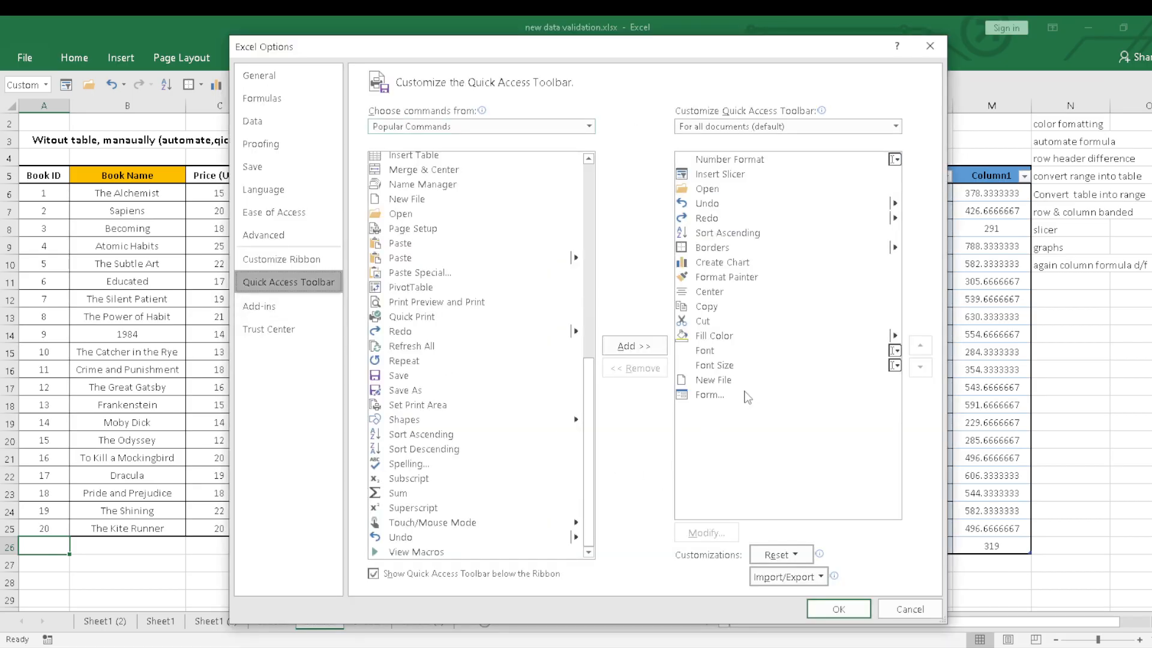
{"action": "left_click", "coordinate": [712, 397]}
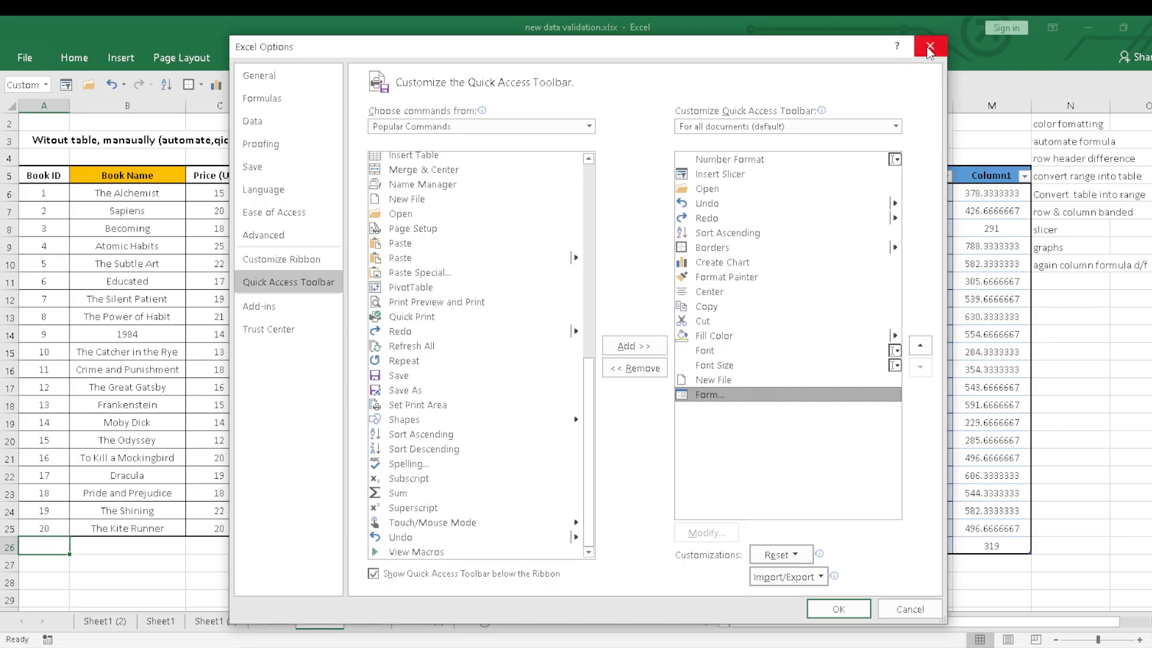
Close the Excel options, open the data entry Form for the plain range, and browse through its records to a blank new record
{"action": "left_click", "coordinate": [930, 48]}
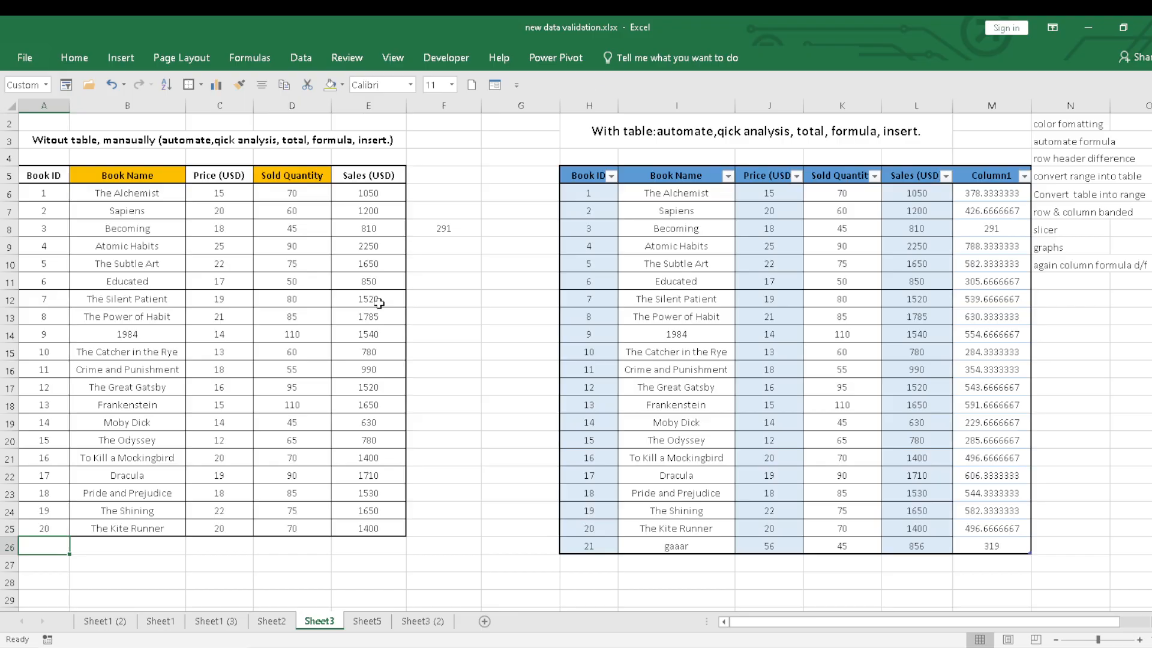
{"action": "left_click", "coordinate": [494, 86]}
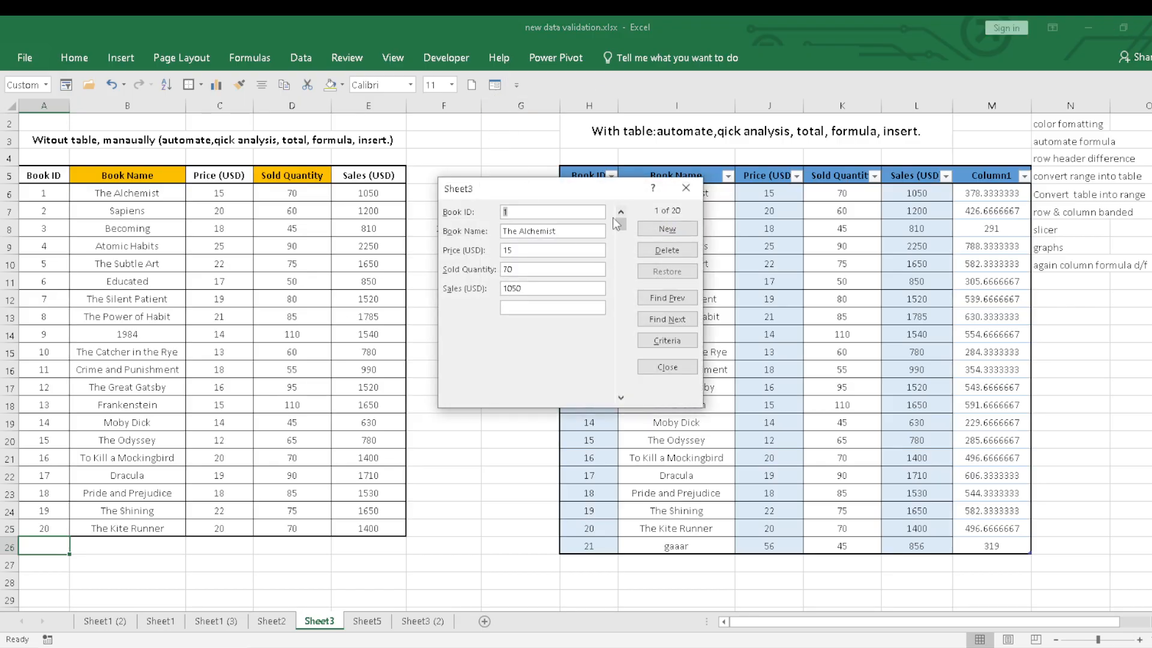
{"action": "left_click_drag", "start_coordinate": [621, 225], "coordinate": [620, 396]}
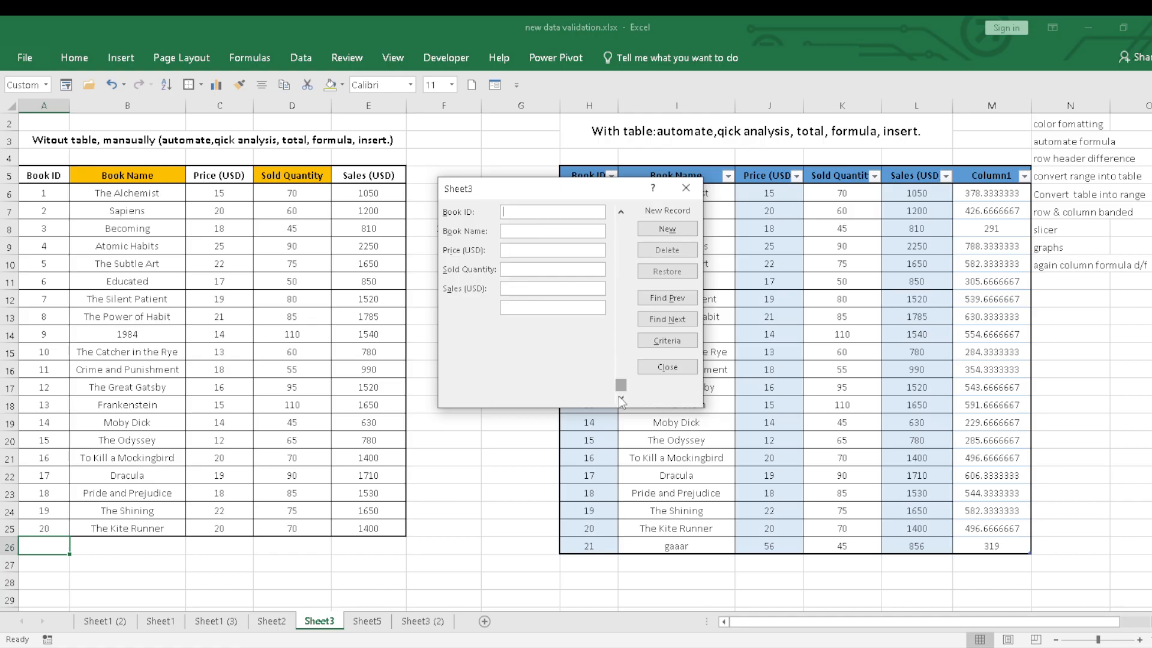
{"action": "left_click", "coordinate": [621, 213]}
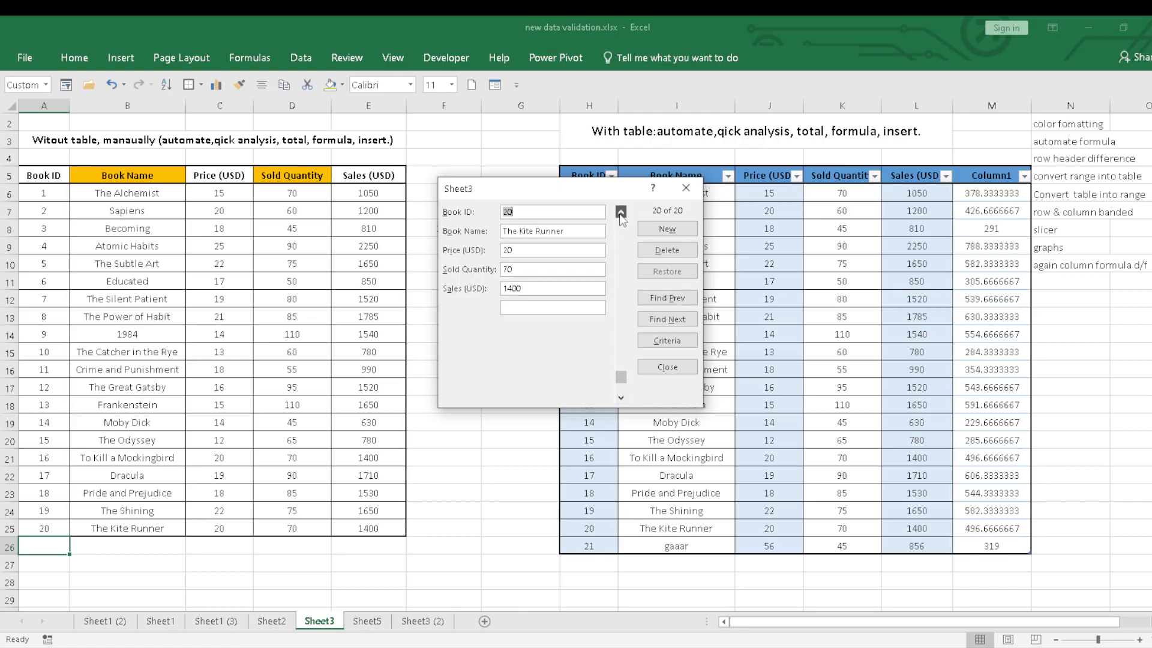
{"action": "left_click", "coordinate": [622, 397]}
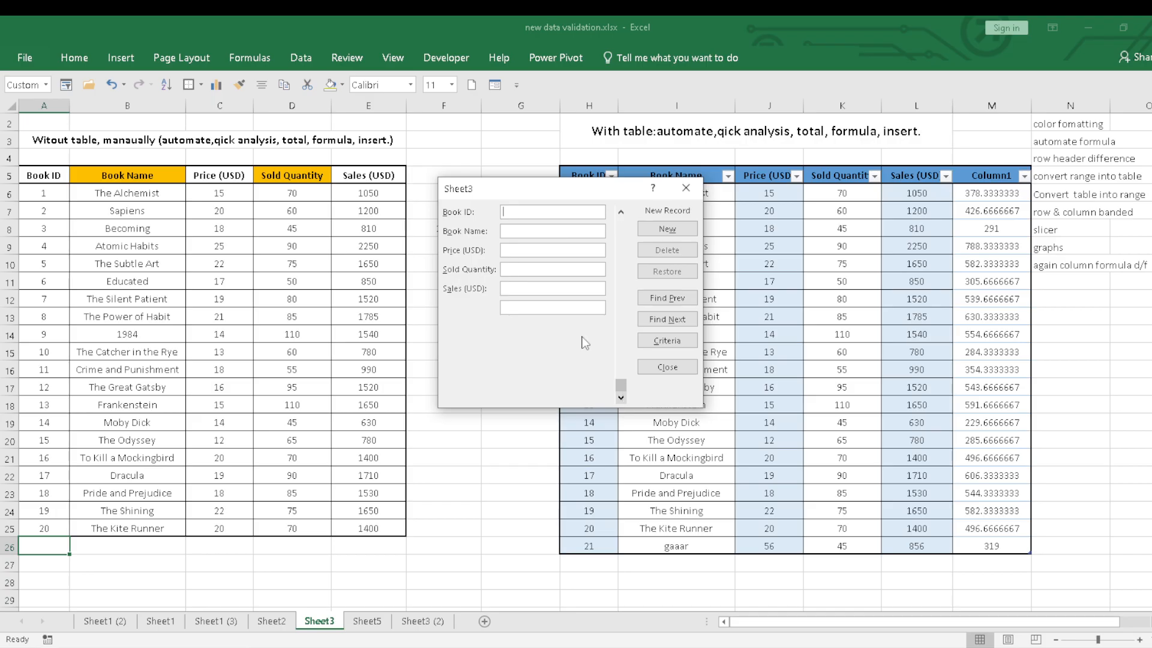
Add a record through the form with Book ID 21, Book Name gaar, Price 20, Sold Quantity 56 and Sales 1500
{"action": "left_click", "coordinate": [516, 213]}
{"action": "type", "text": "21"}
{"action": "key", "text": "Return"}
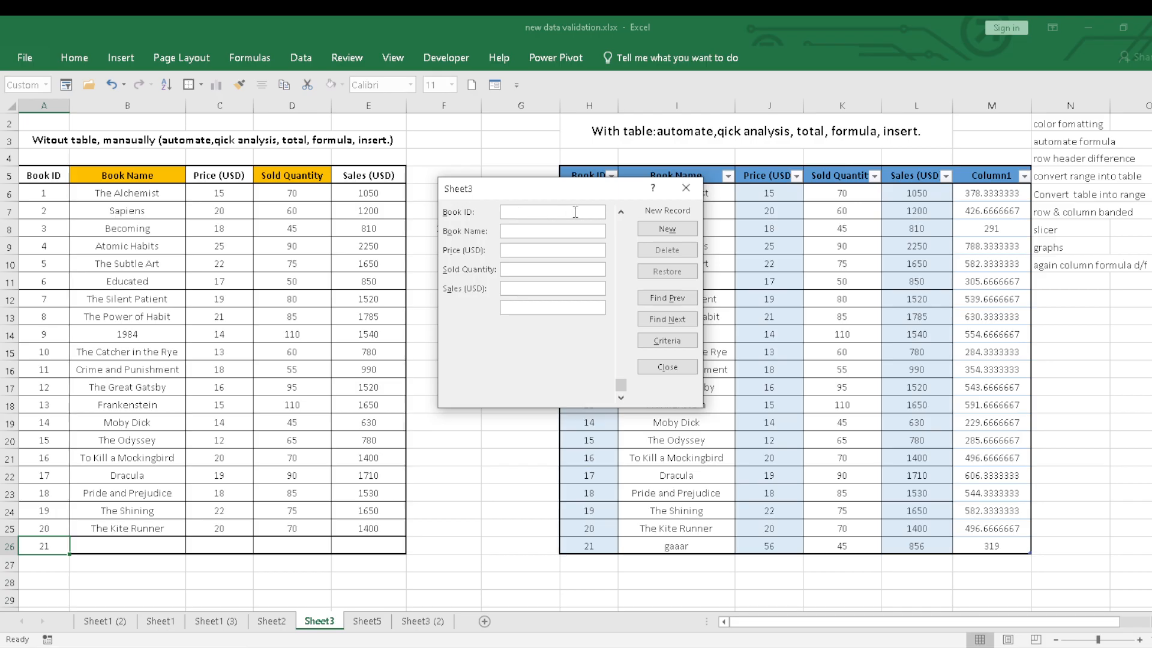
{"action": "left_click", "coordinate": [621, 212]}
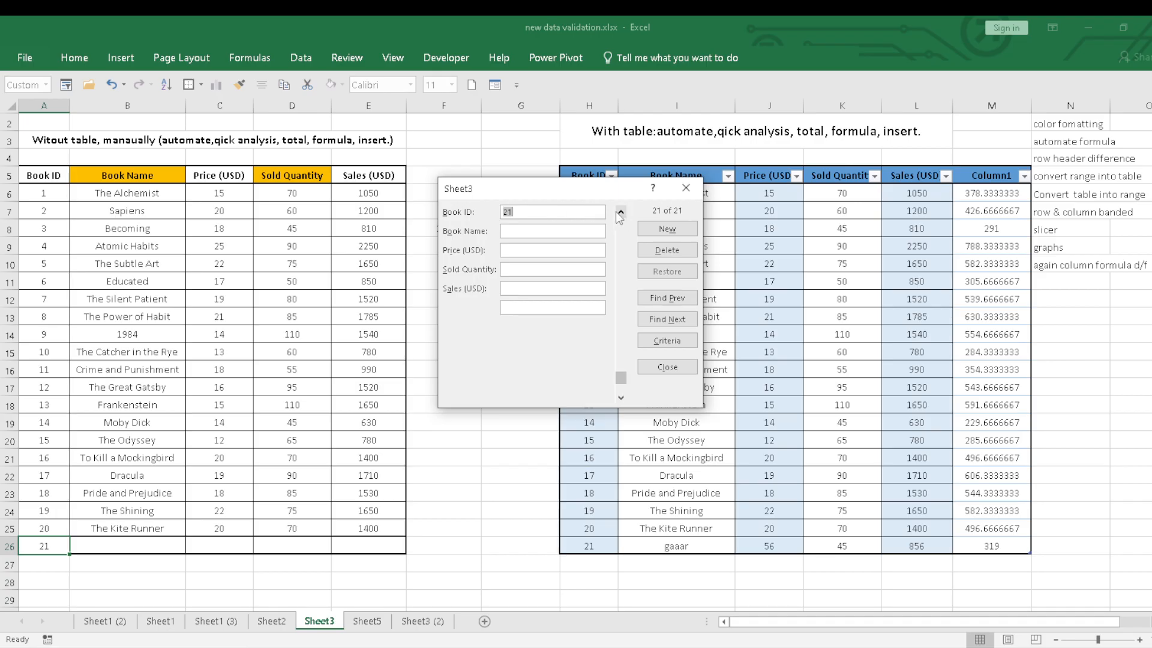
{"action": "left_click", "coordinate": [526, 233]}
{"action": "type", "text": "gaar"}
{"action": "left_click", "coordinate": [531, 290]}
{"action": "type", "text": "1"}
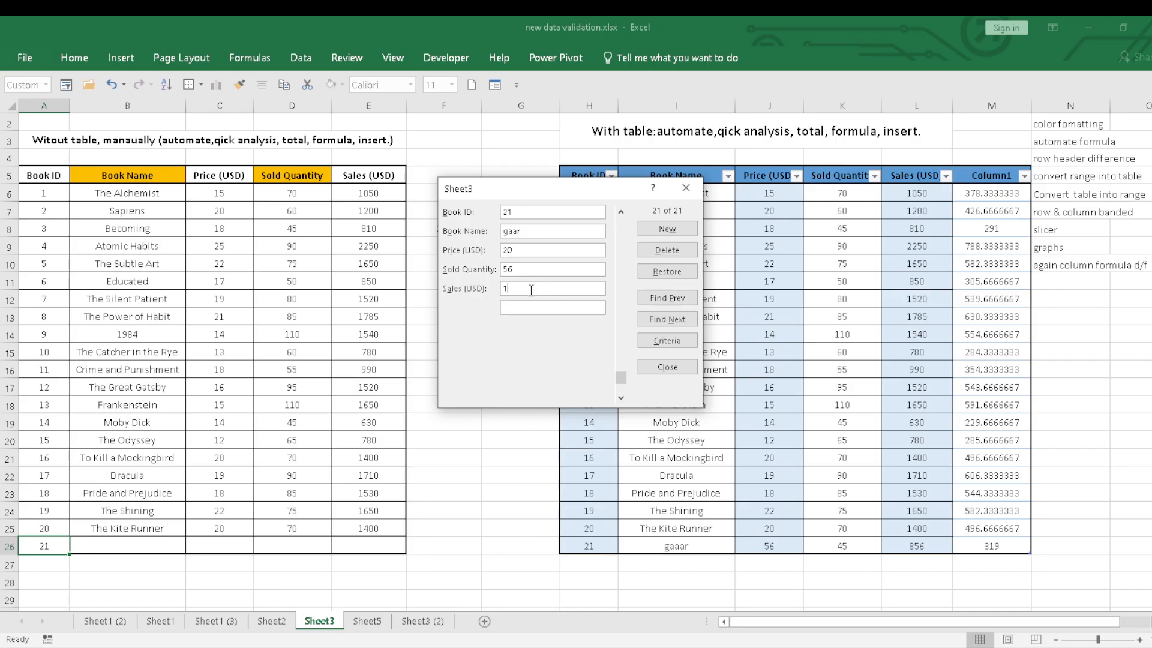
{"action": "type", "text": "500"}
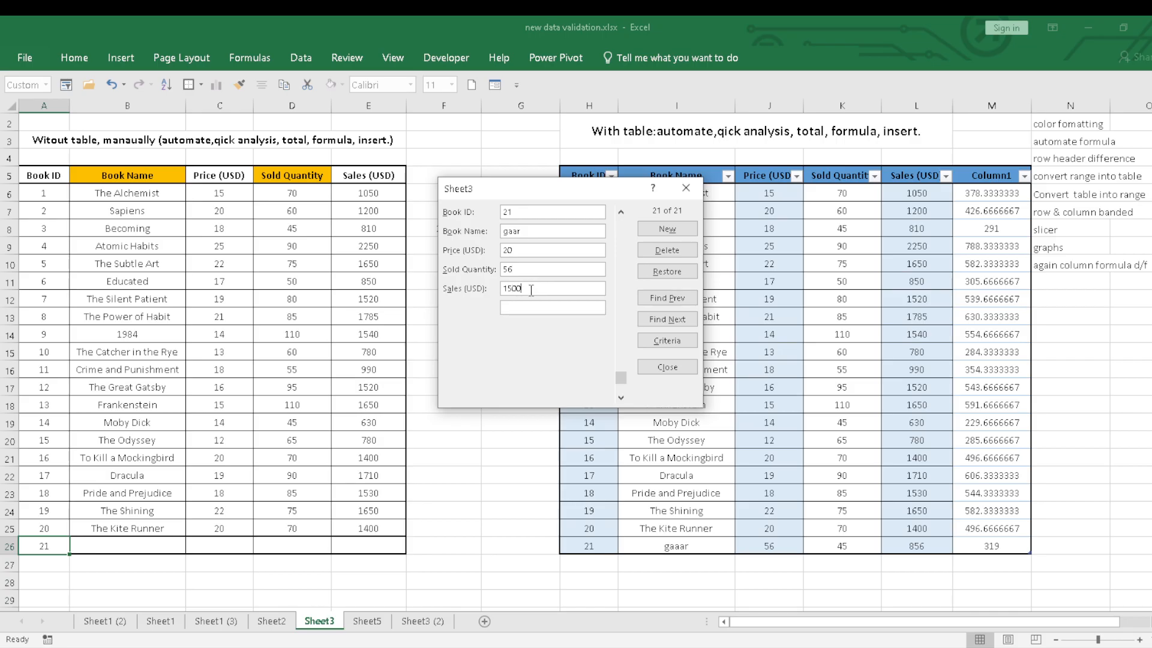
{"action": "left_click", "coordinate": [672, 232]}
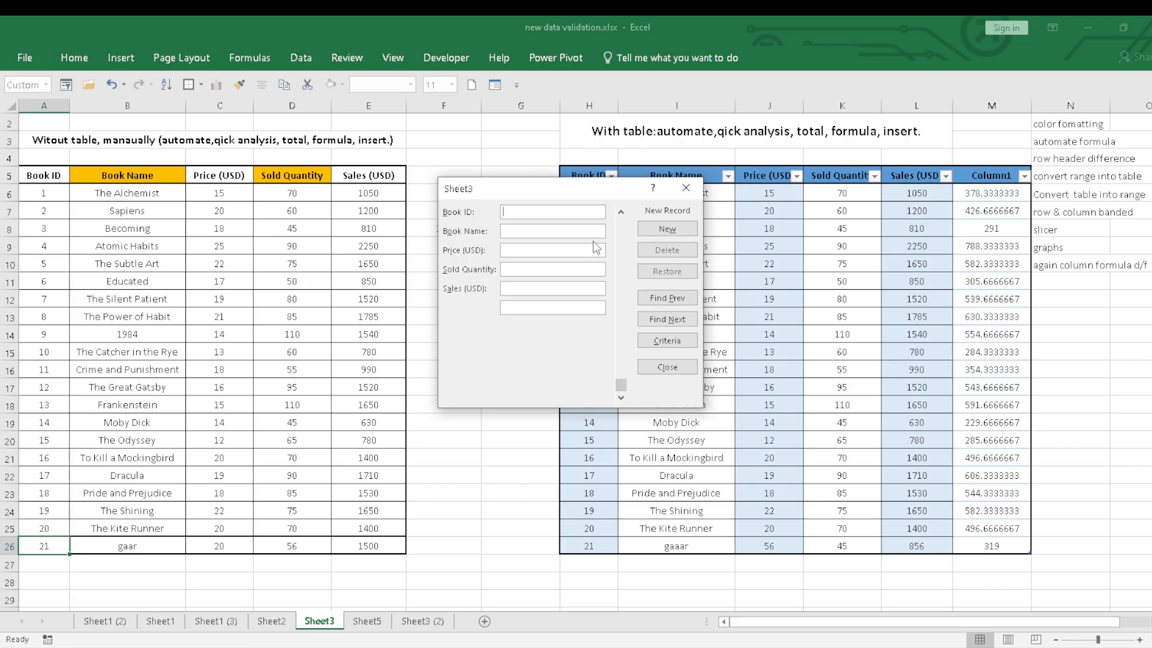
Delete the plain range's Book ID 21 record through the form and close the form
{"action": "left_click", "coordinate": [621, 212]}
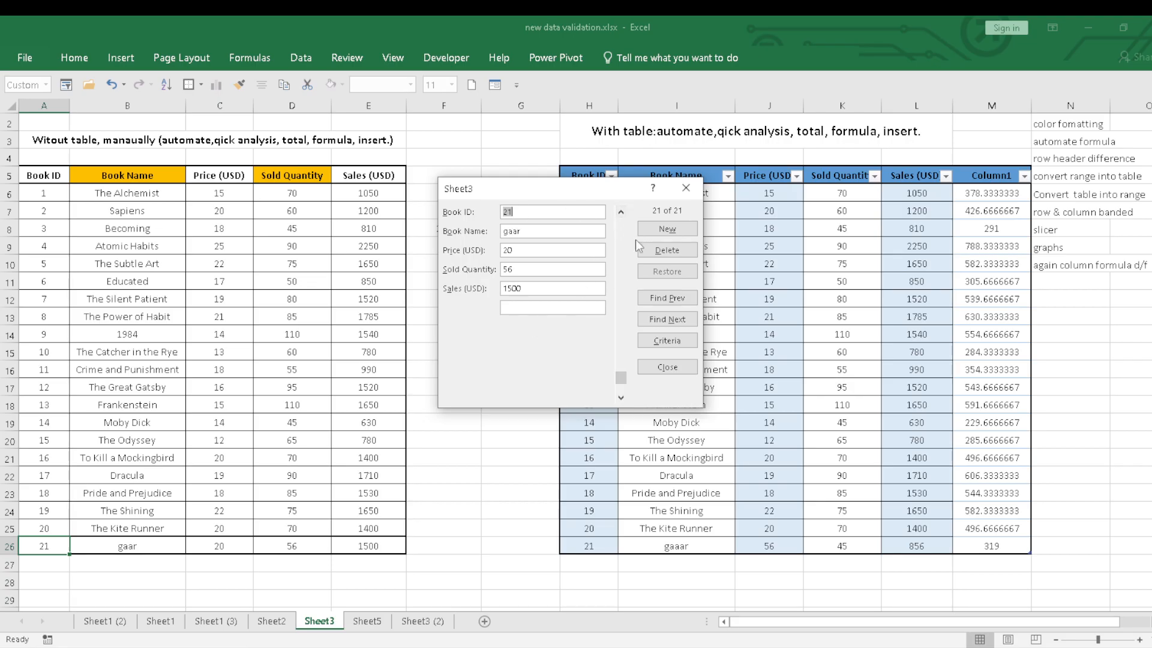
{"action": "left_click", "coordinate": [650, 255]}
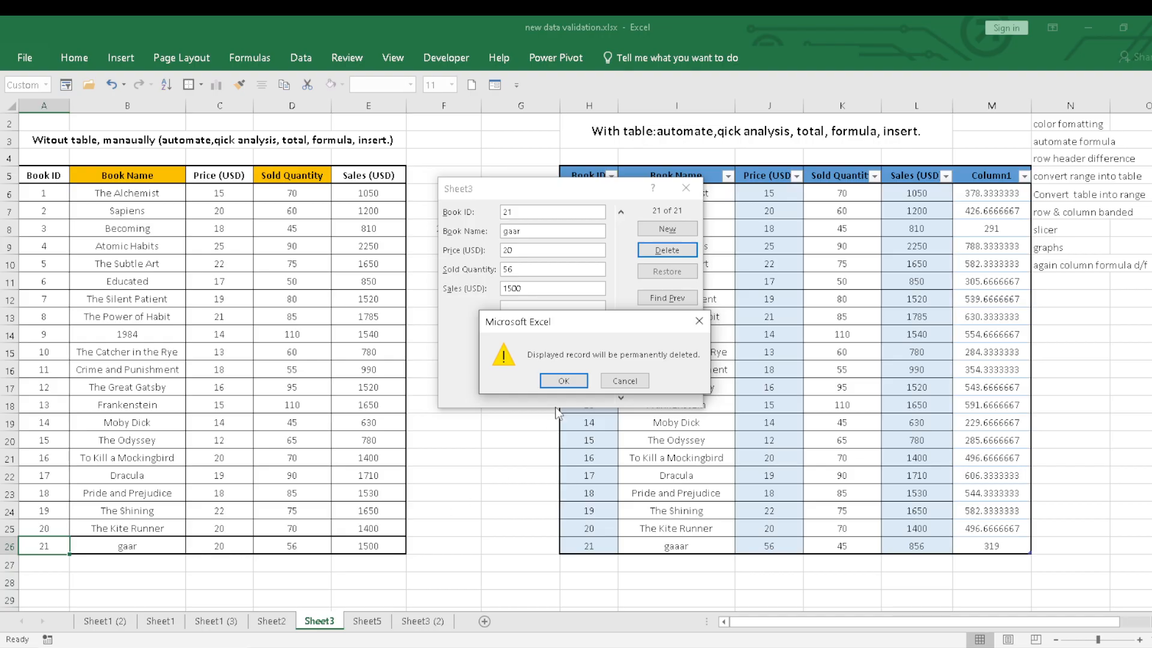
{"action": "left_click", "coordinate": [567, 385]}
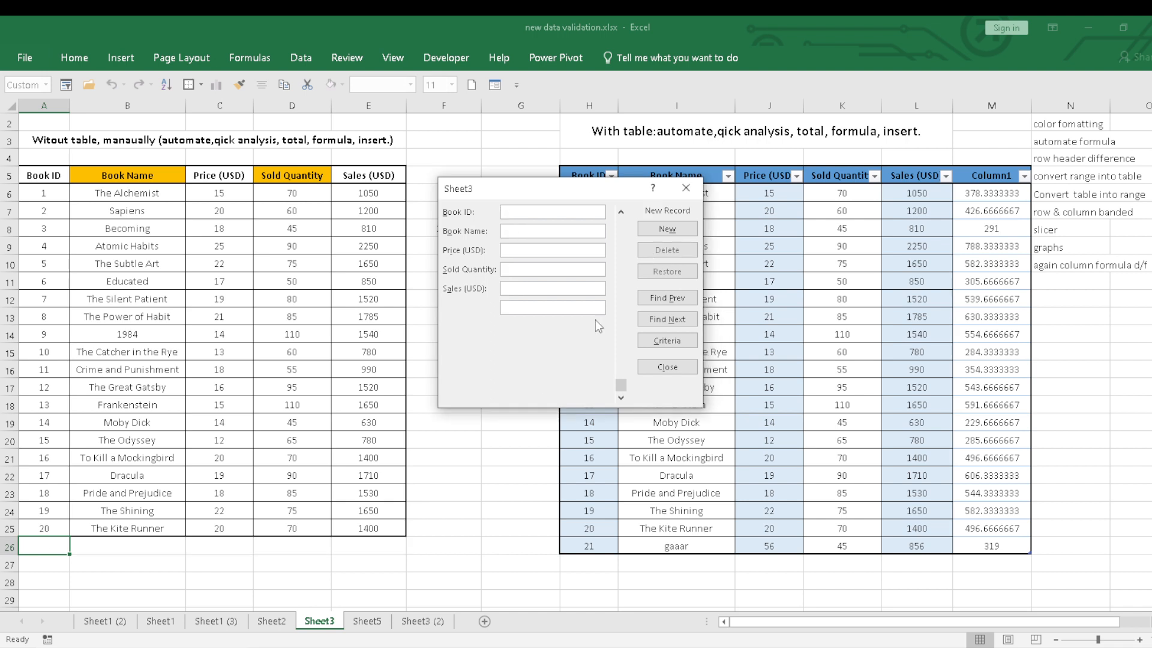
{"action": "left_click", "coordinate": [685, 187]}
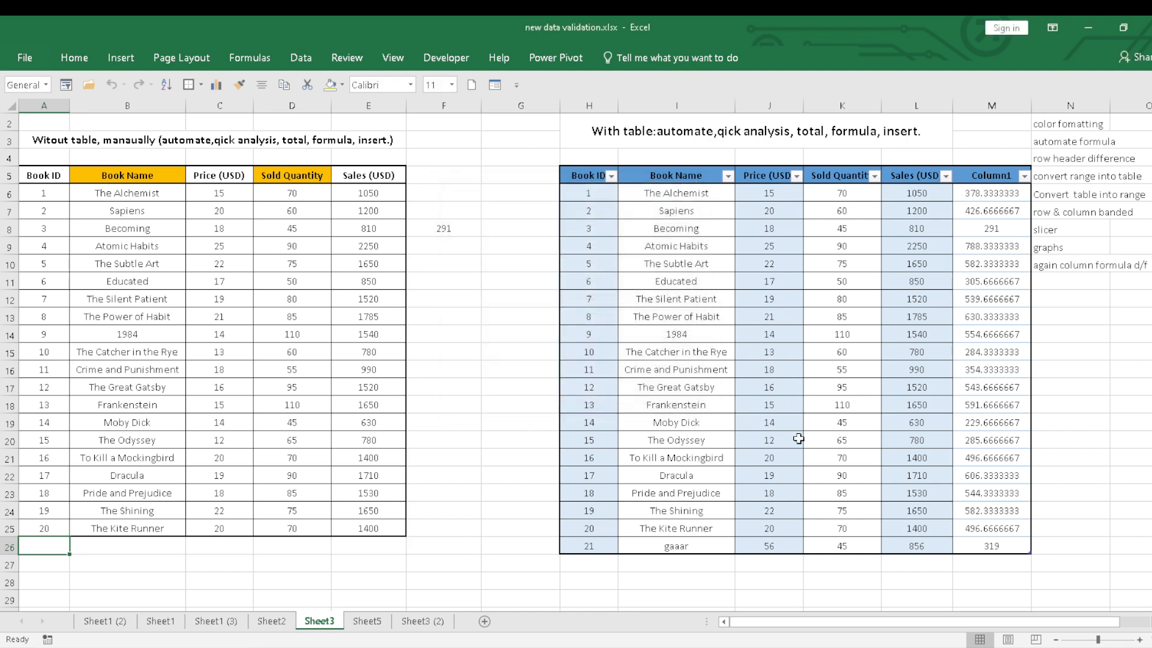
Try to open the data entry Form from cell H27 just below the table
{"action": "left_click", "coordinate": [599, 550]}
{"action": "key", "text": "Down"}
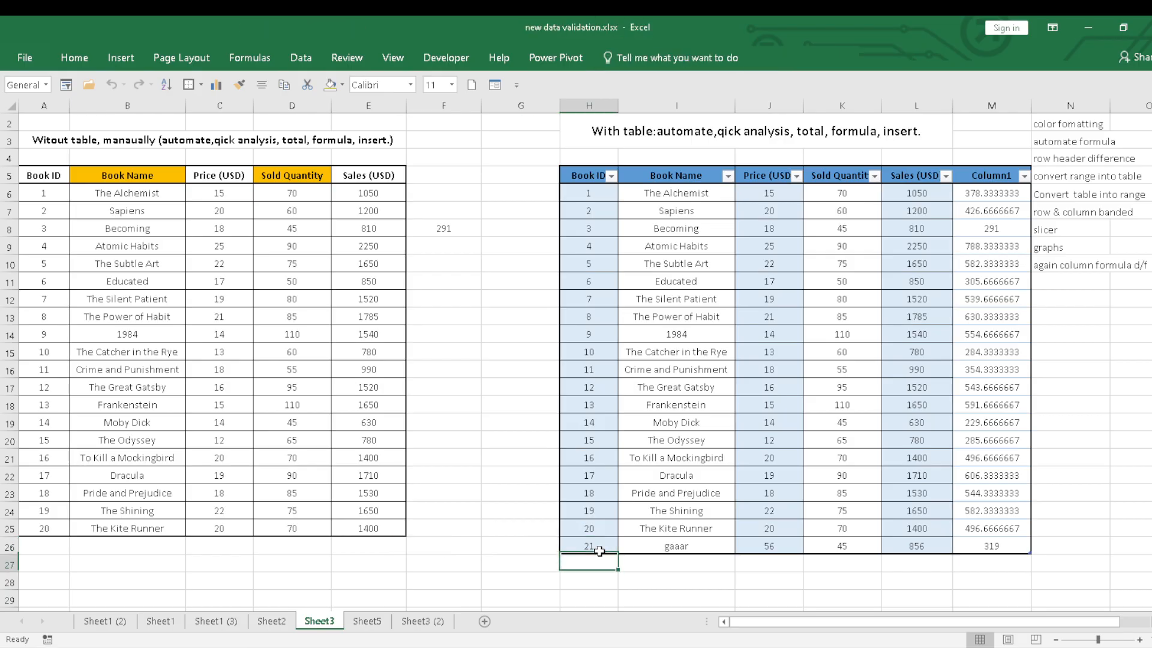
{"action": "left_click", "coordinate": [494, 84]}
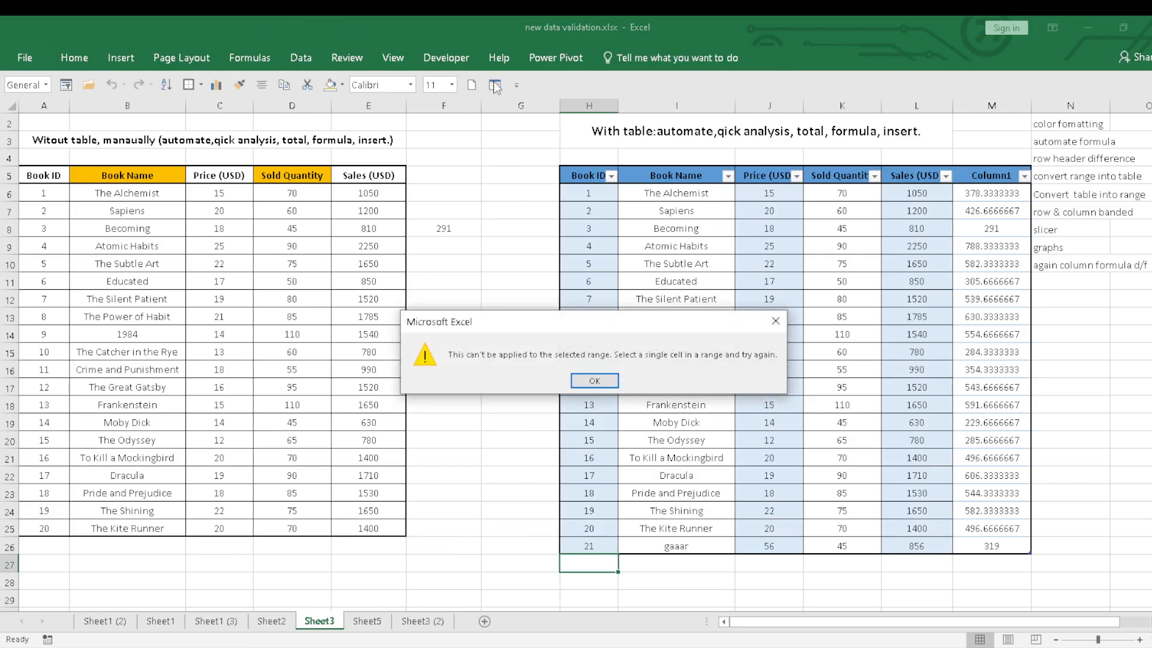
{"action": "left_click", "coordinate": [777, 322]}
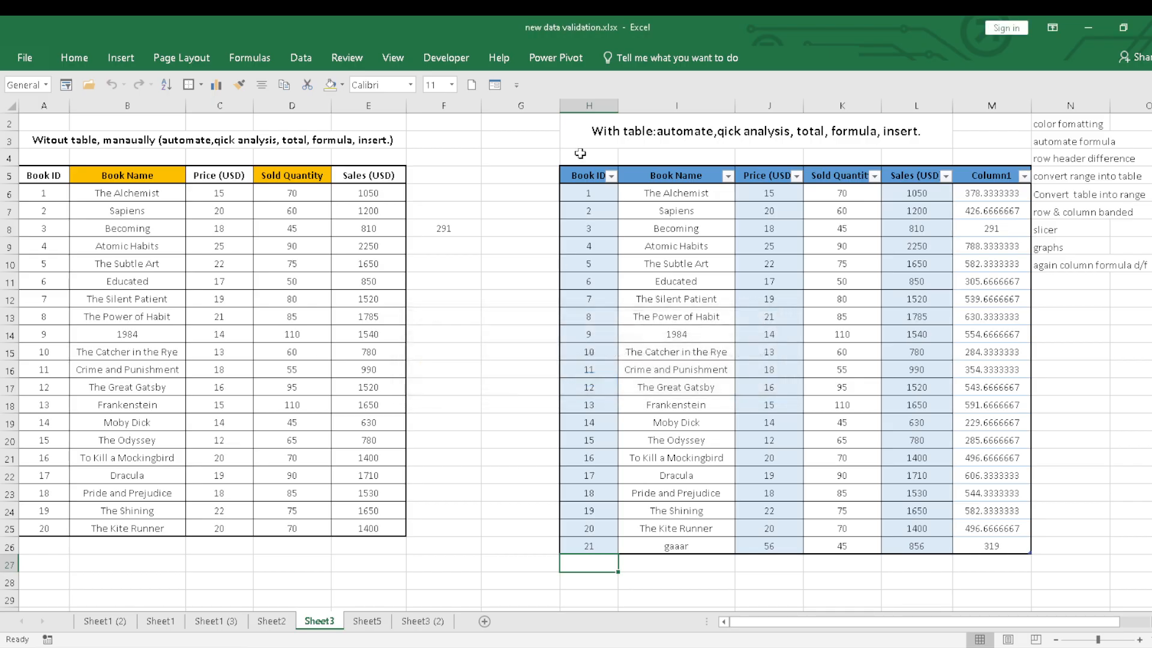
{"action": "left_click", "coordinate": [495, 87]}
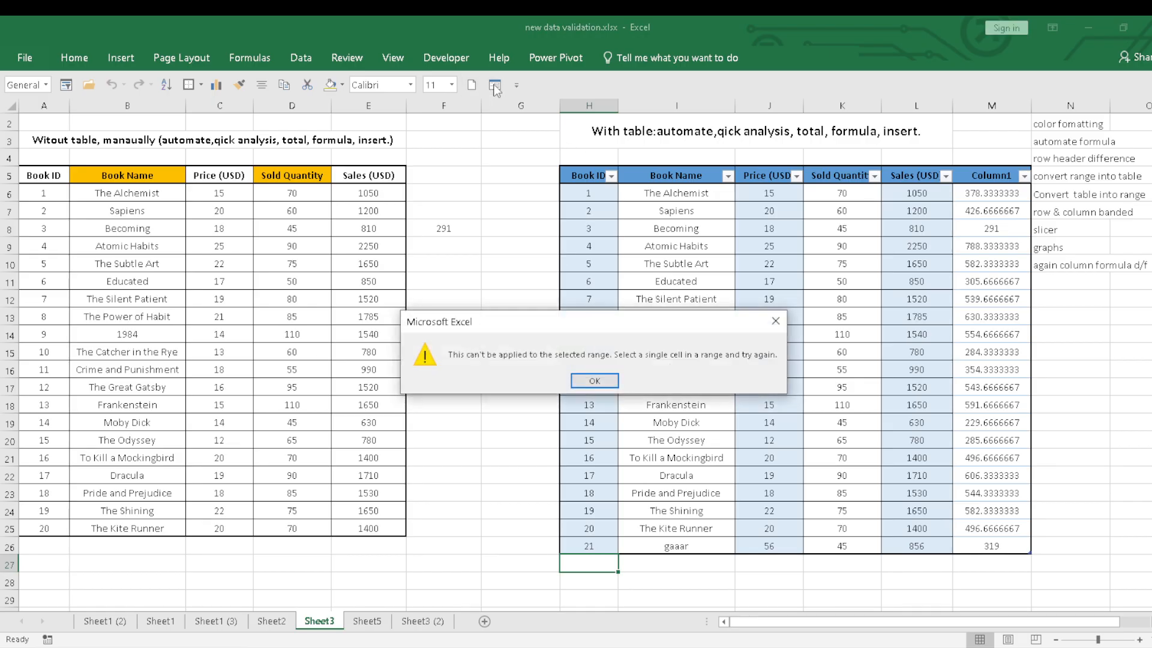
{"action": "left_click", "coordinate": [774, 320]}
{"action": "left_click", "coordinate": [473, 478]}
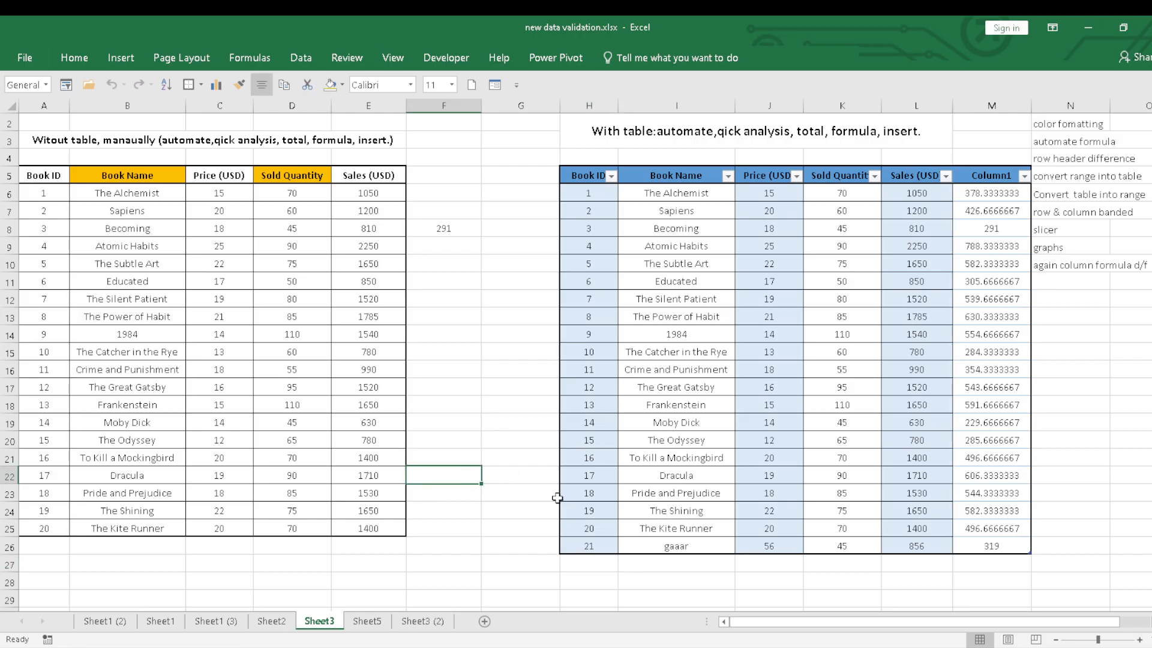
Open the data entry Form for the table with cells H6:I24 selected
{"action": "left_click", "coordinate": [597, 567]}
{"action": "left_click_drag", "start_coordinate": [583, 191], "coordinate": [631, 507]}
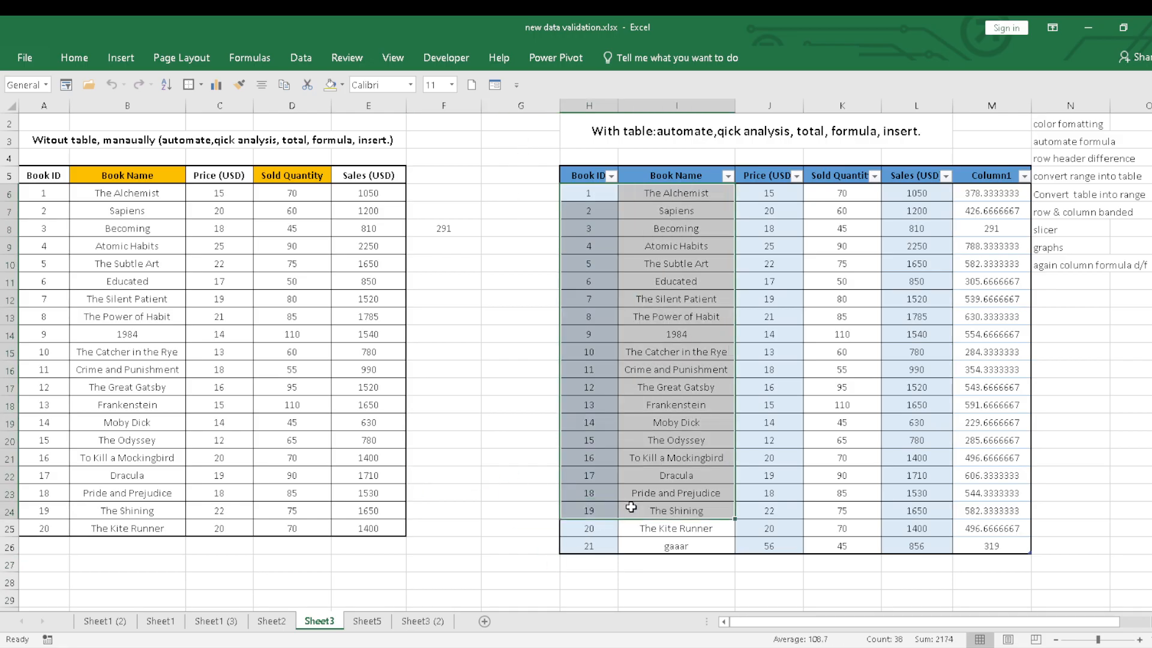
{"action": "left_click", "coordinate": [495, 84]}
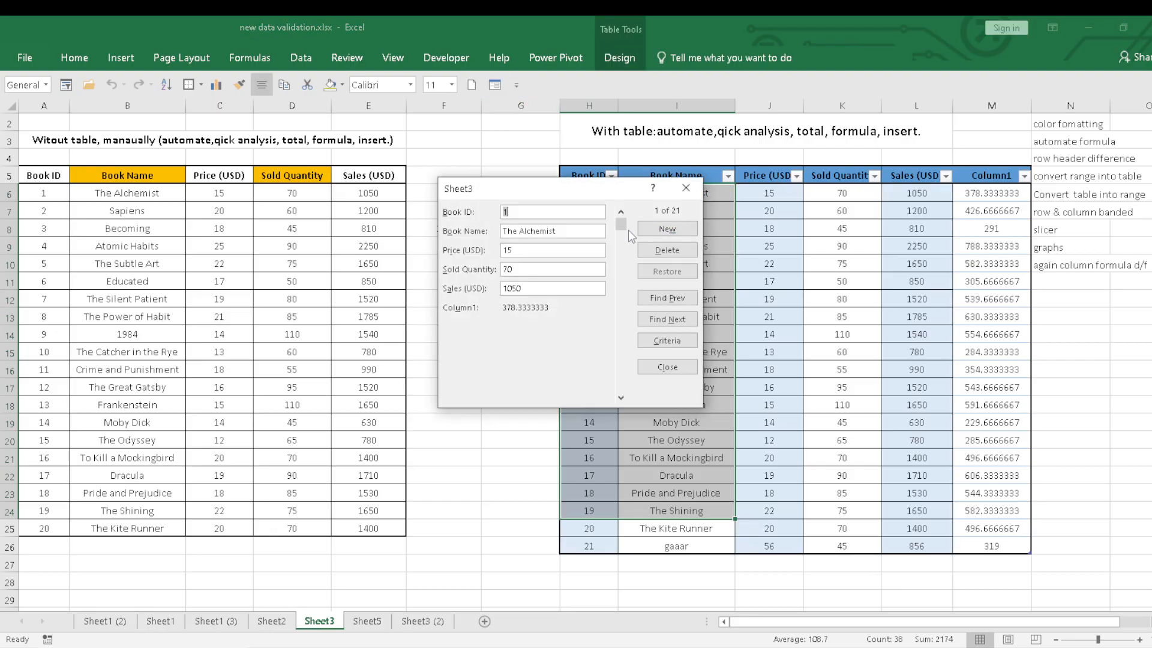
Go to the table's last record, Book ID 21, delete it through the form, and close the form
{"action": "left_click_drag", "start_coordinate": [623, 225], "coordinate": [622, 386]}
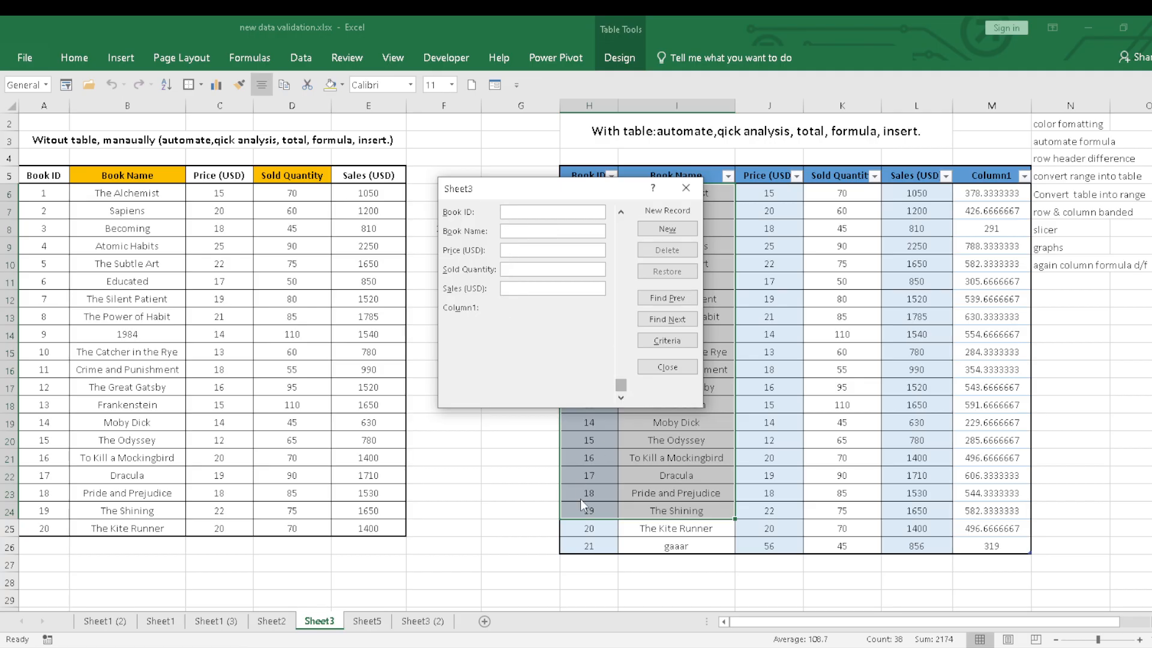
{"action": "left_click", "coordinate": [621, 213]}
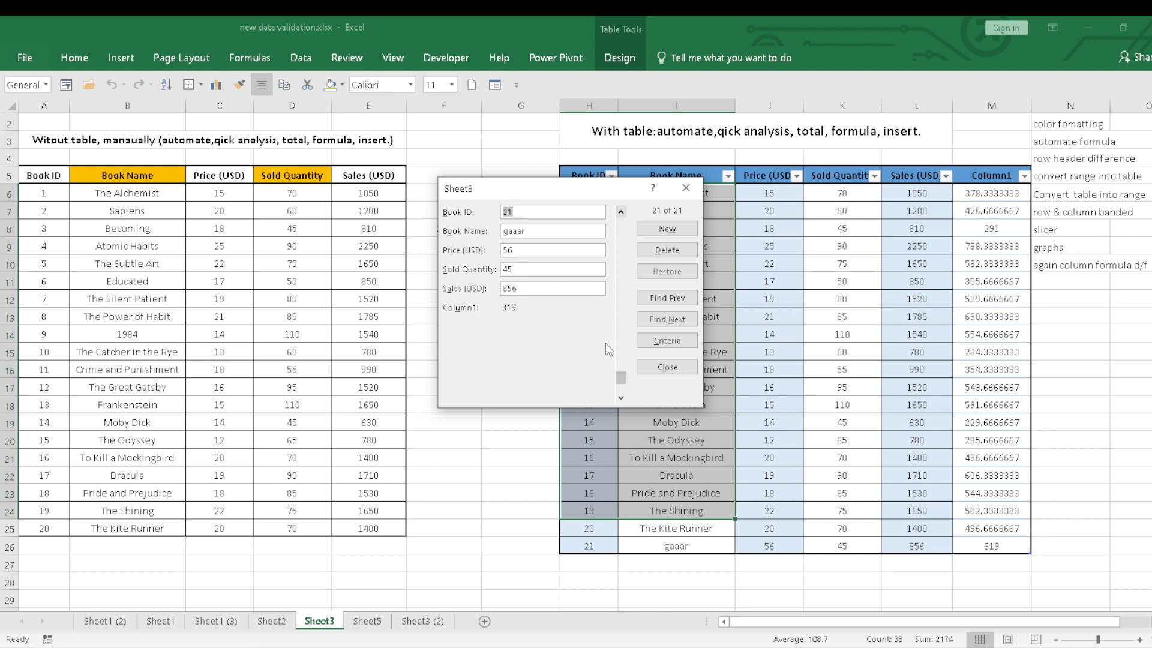
{"action": "left_click", "coordinate": [685, 251]}
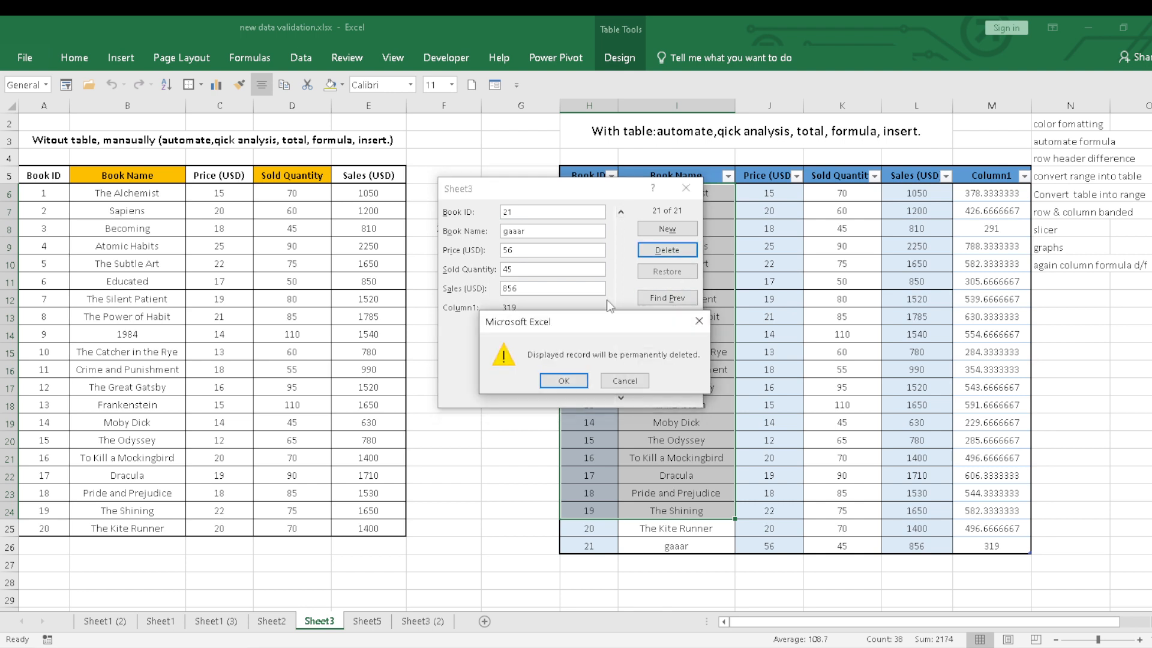
{"action": "left_click", "coordinate": [553, 382]}
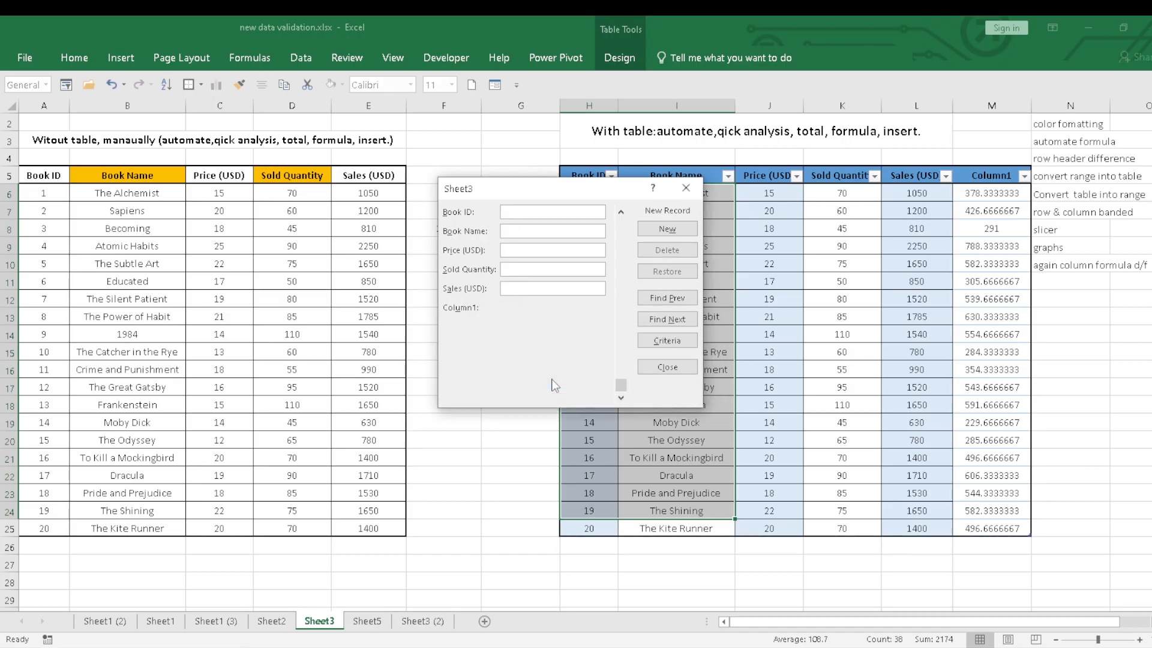
{"action": "left_click", "coordinate": [694, 190]}
Undo and redo the deletion of the table's Book ID 21 record several times, ending with the deletion redone
{"action": "left_click", "coordinate": [112, 87]}
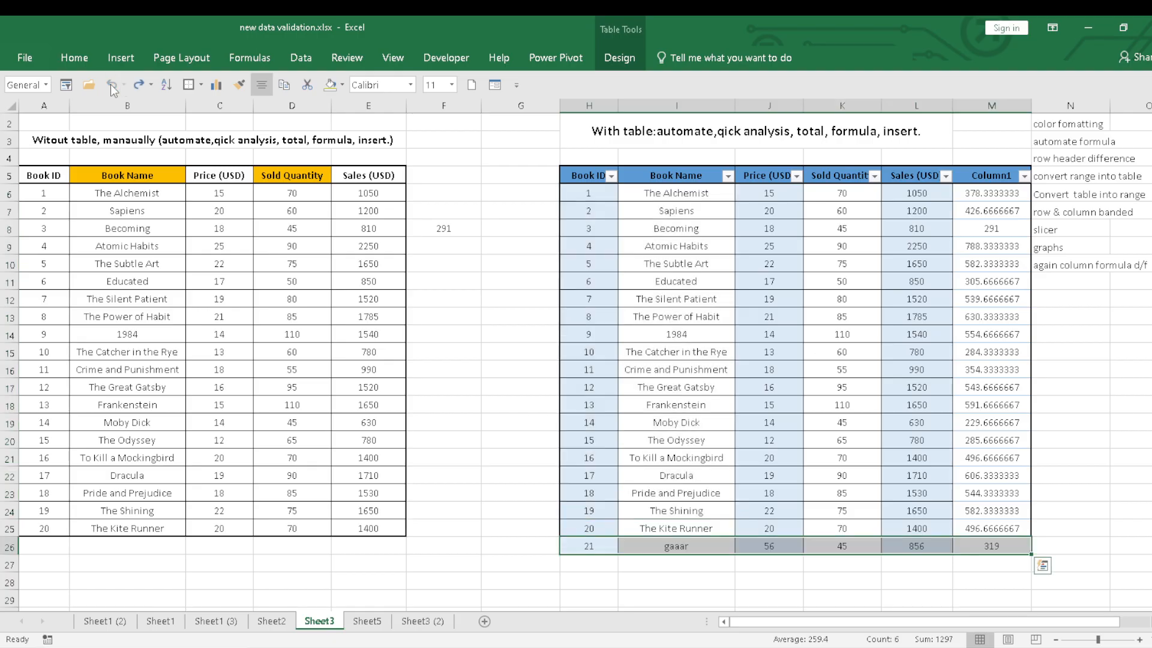
{"action": "left_click", "coordinate": [3, 553]}
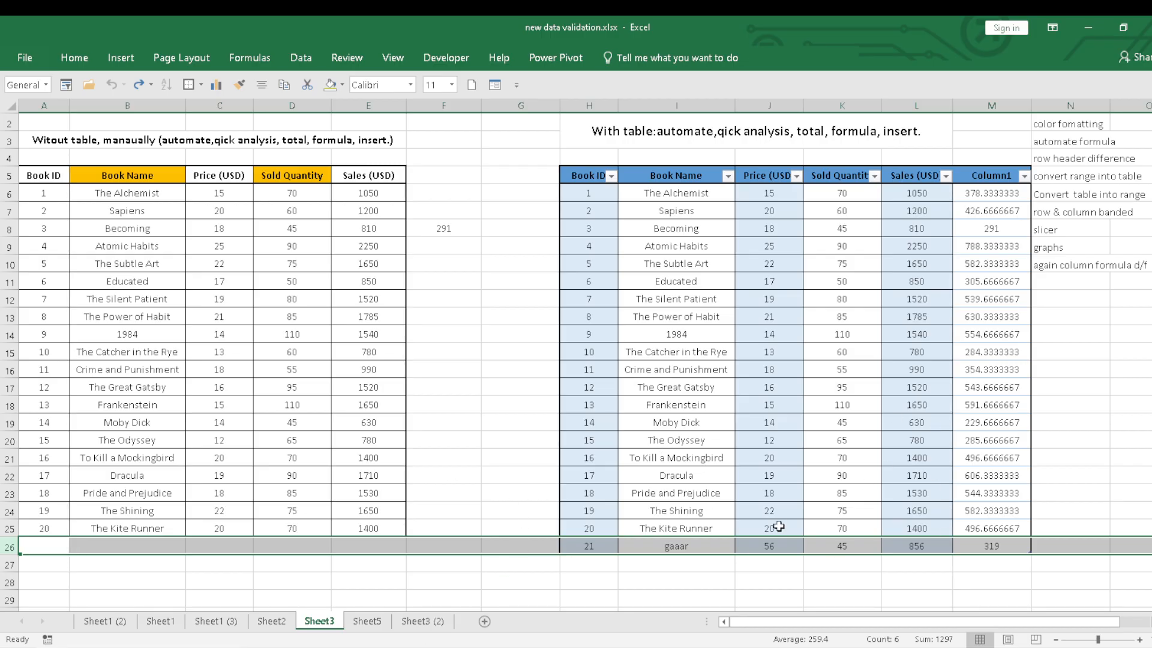
{"action": "left_click", "coordinate": [141, 83]}
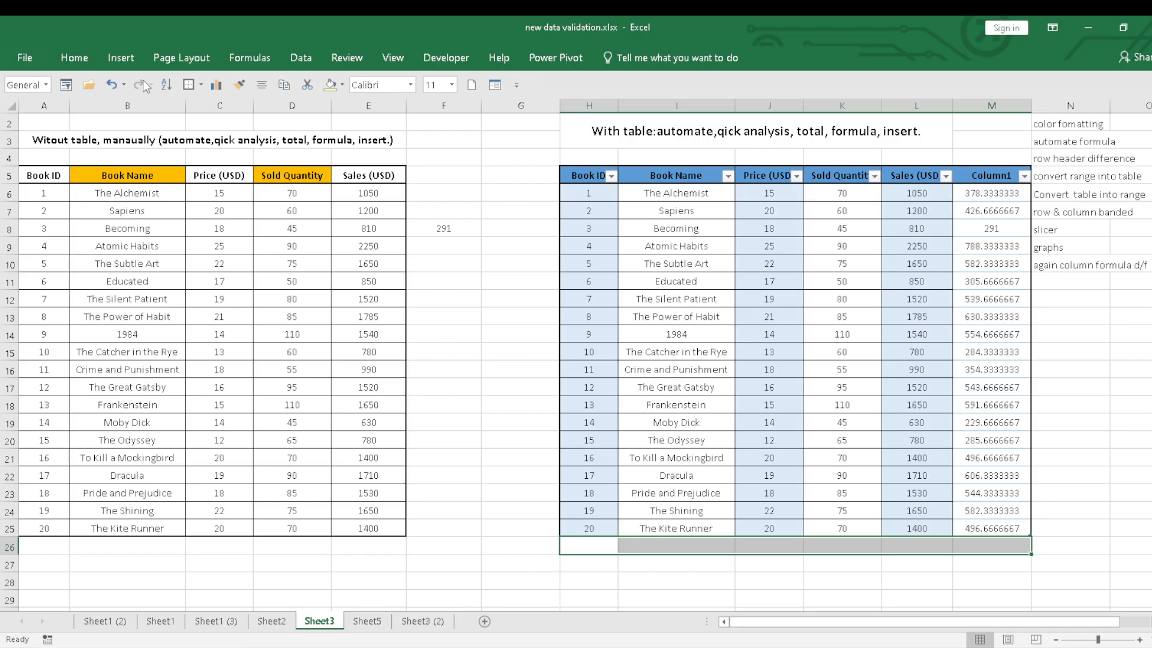
{"action": "left_click", "coordinate": [117, 87]}
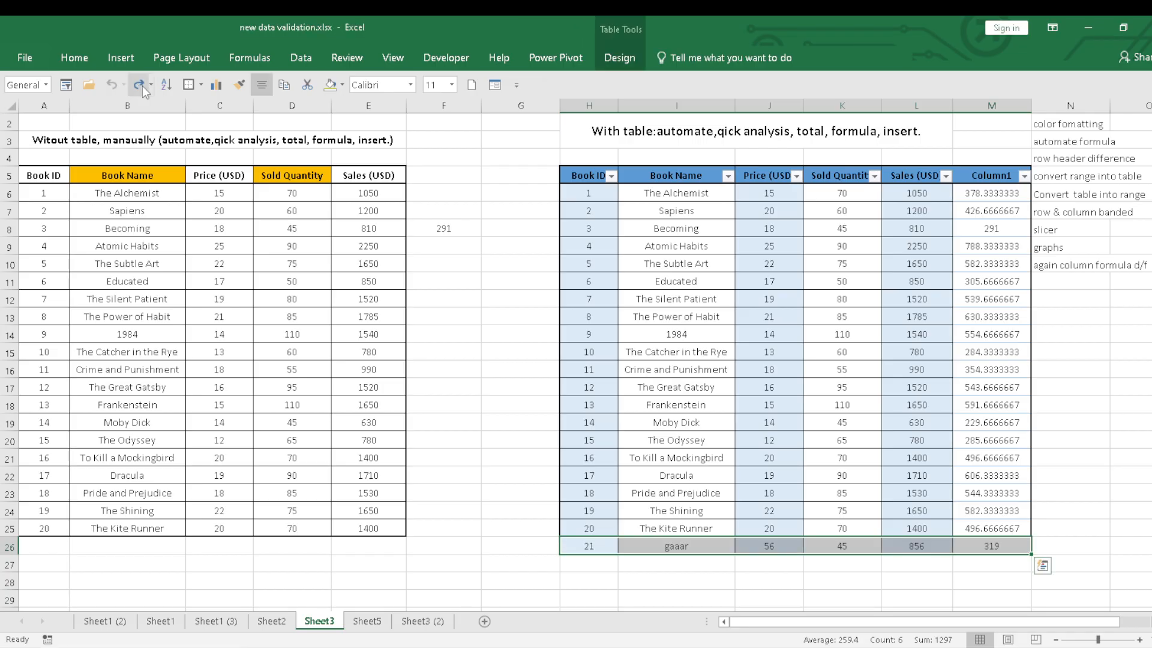
{"action": "left_click", "coordinate": [141, 85]}
{"action": "left_click", "coordinate": [112, 88]}
{"action": "left_click", "coordinate": [139, 86]}
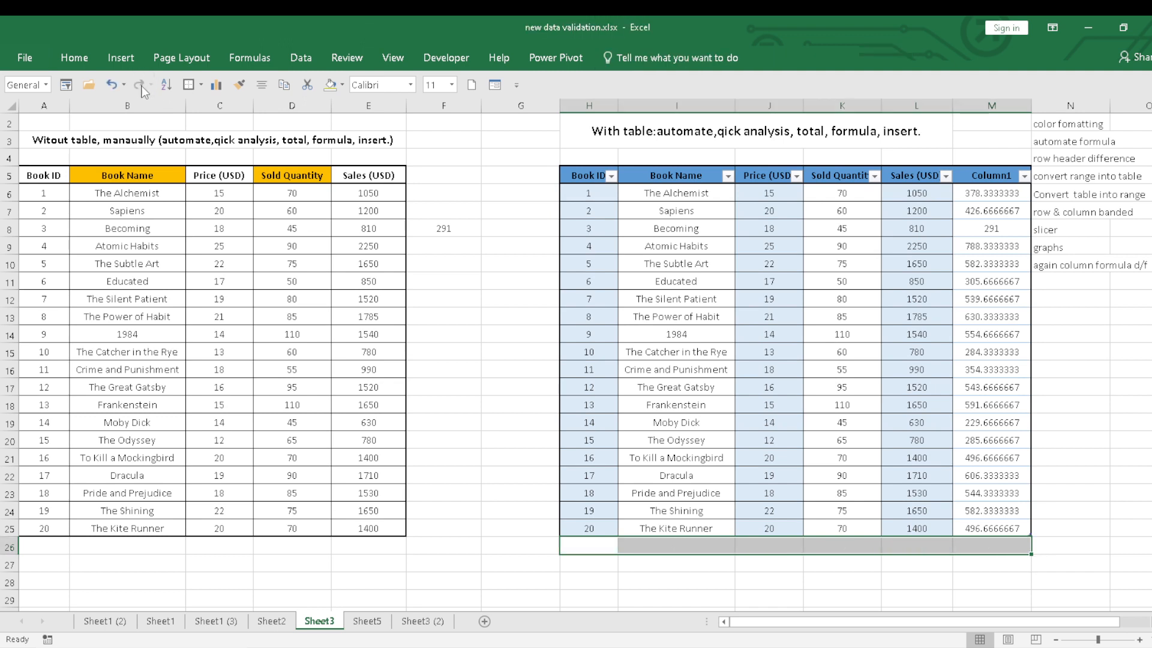
Clear the contents of cells F6:F17 beside the plain range
{"action": "left_click_drag", "start_coordinate": [455, 190], "coordinate": [463, 381]}
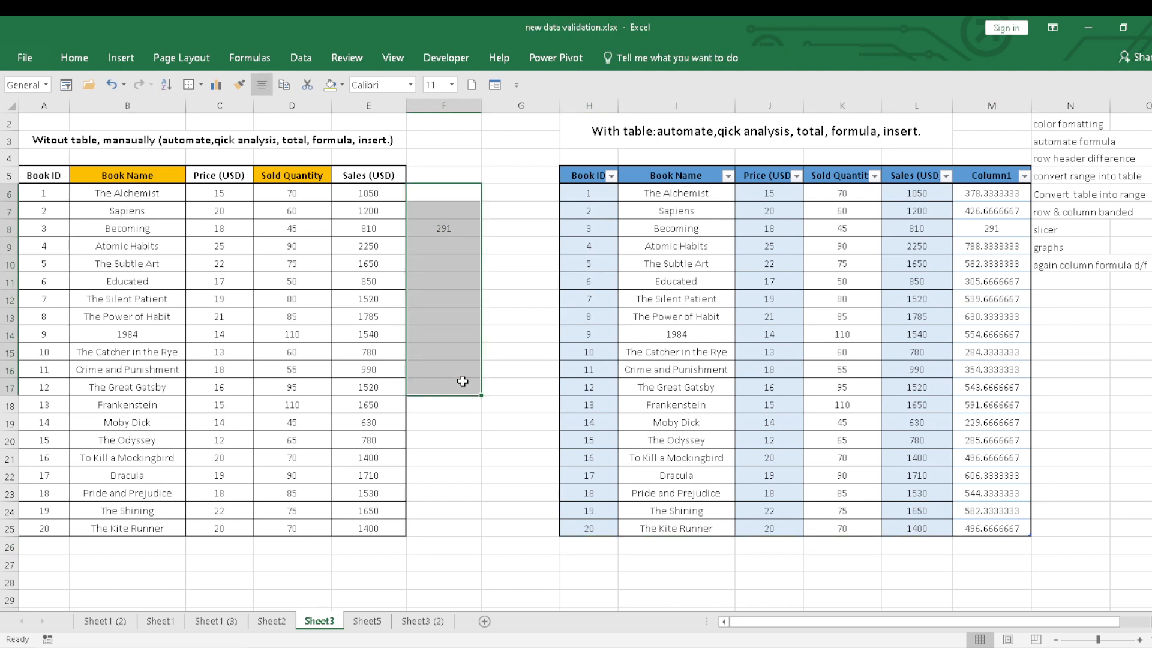
{"action": "key", "text": "Delete"}
{"action": "left_click", "coordinate": [493, 512]}
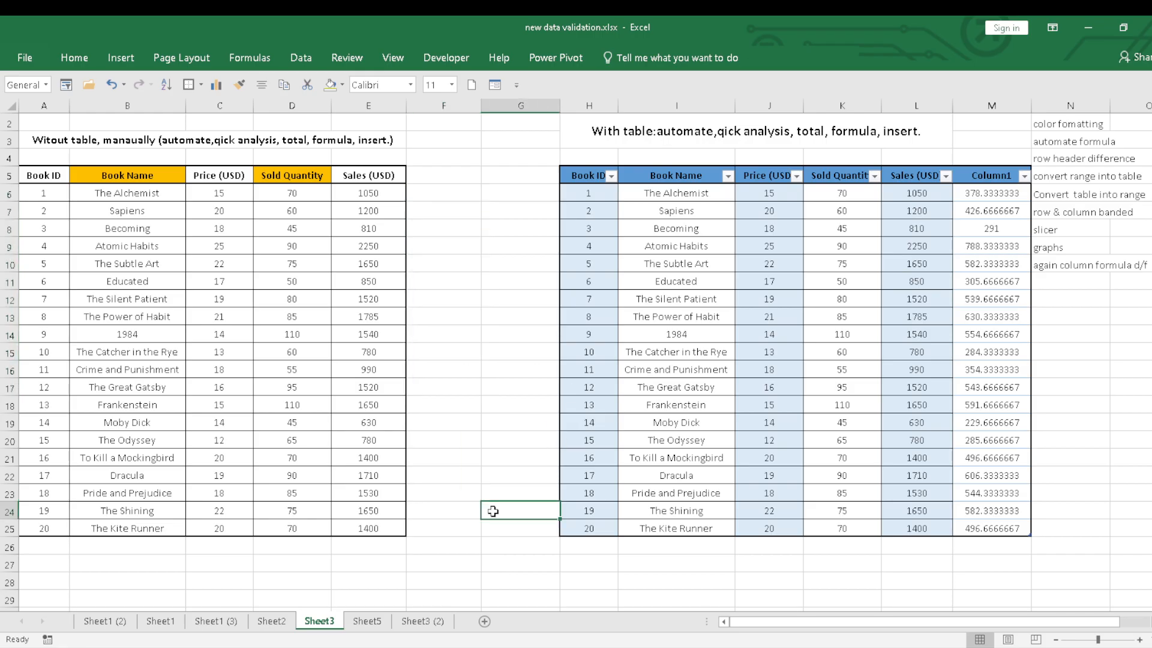
{"action": "left_click", "coordinate": [443, 349]}
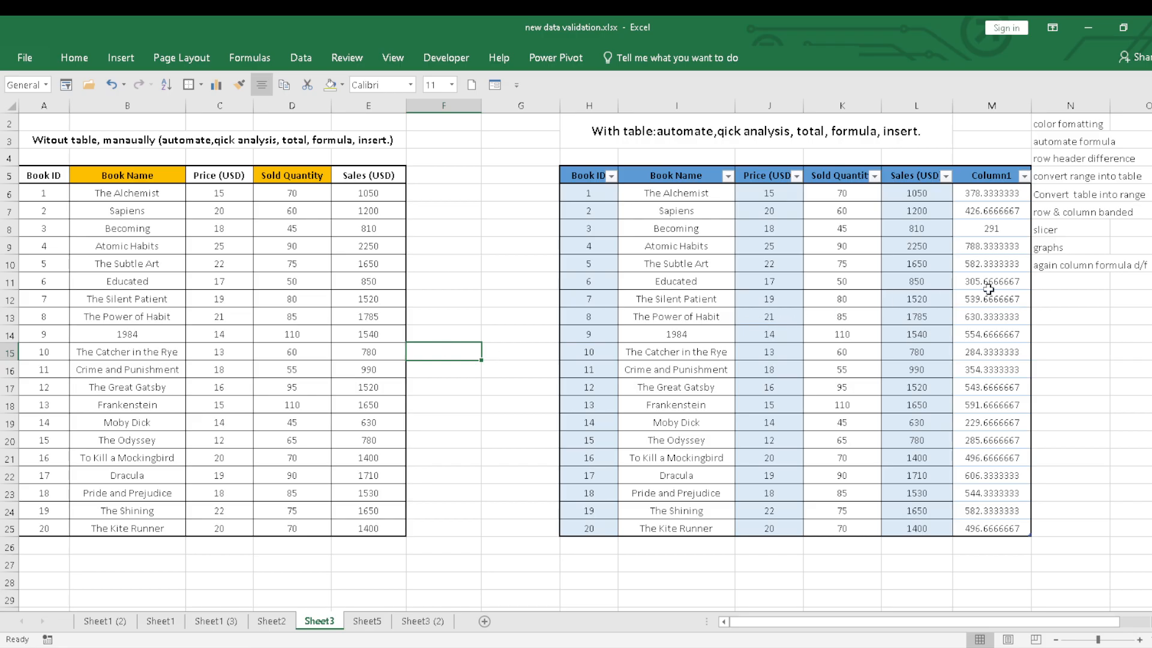
Add "form" to the topic list in cell N11, below the column formula entry
{"action": "left_click", "coordinate": [1065, 286]}
{"action": "type", "text": "form"}
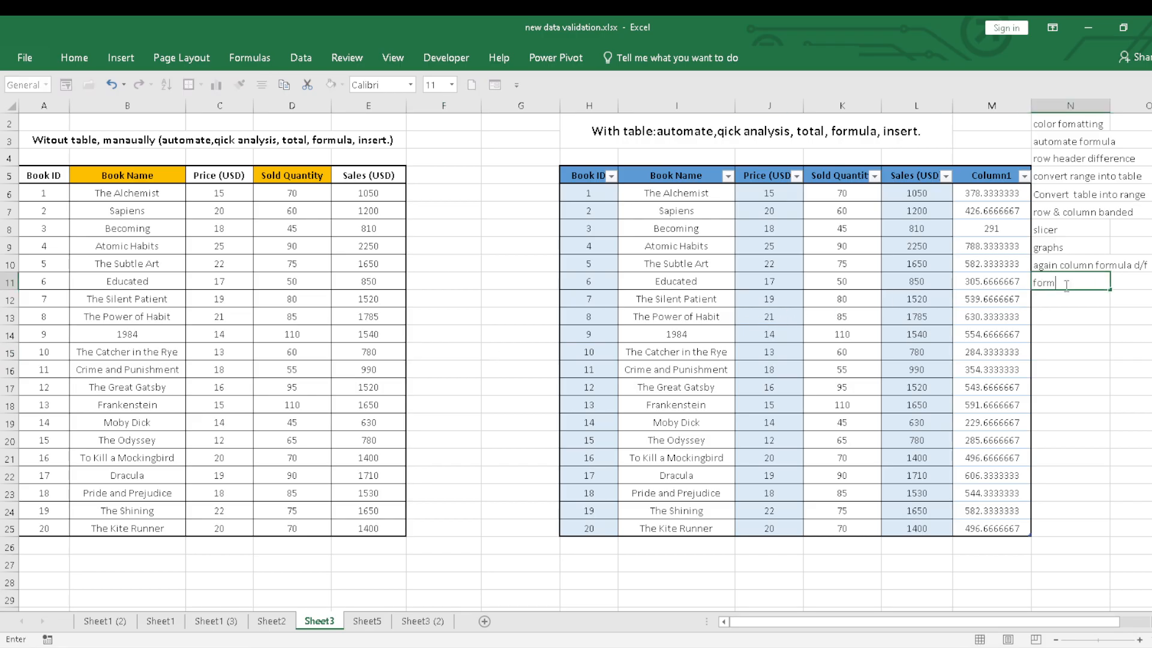
{"action": "key", "text": "Return"}
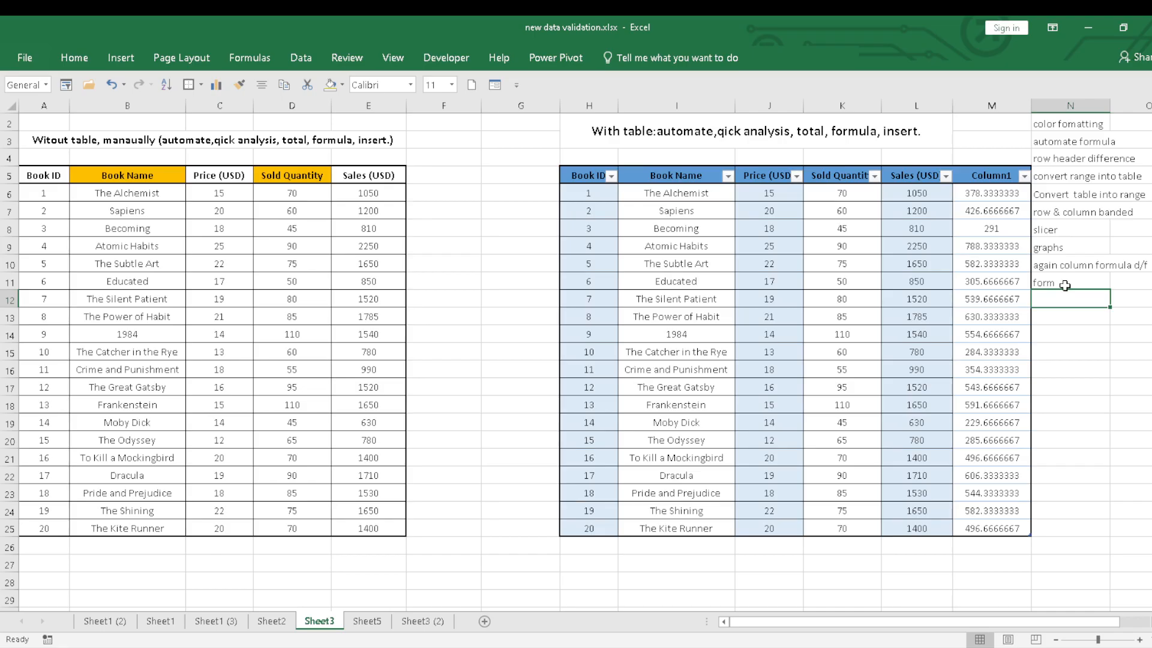